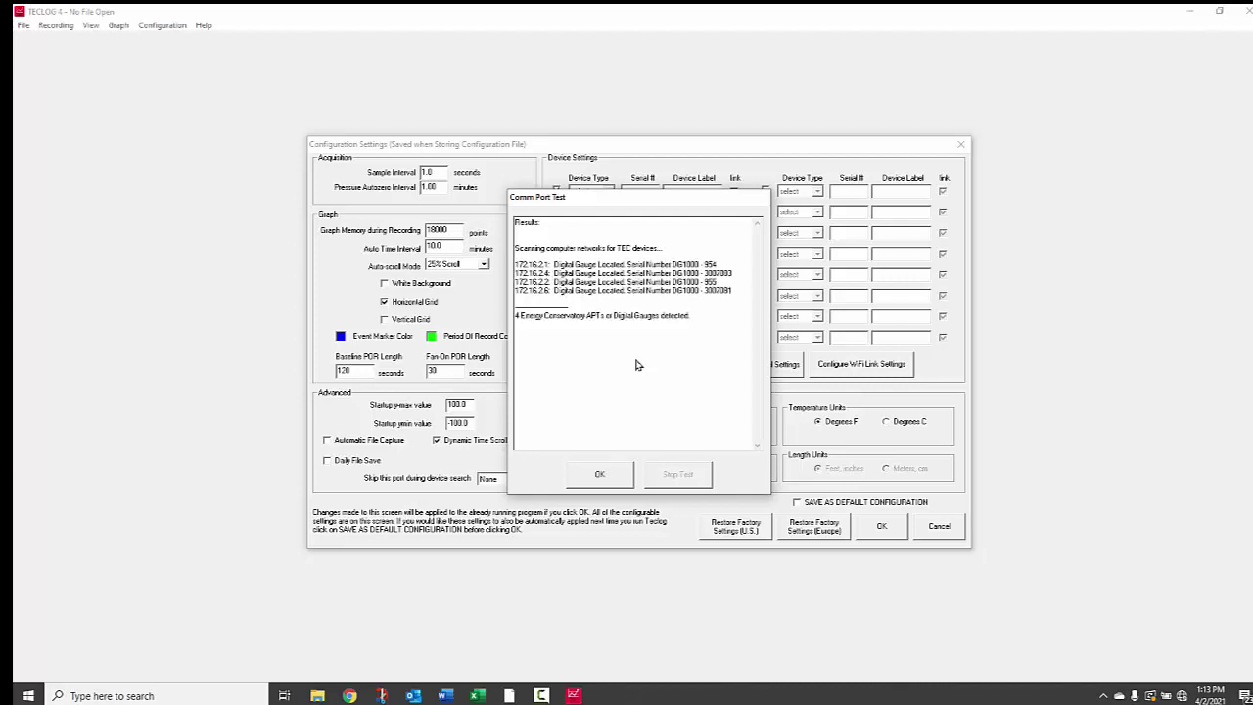
- Close the port scan results, then assign gauge DG1000-954 to the first device row with the label "left"
{"action": "left_click", "coordinate": [601, 475]}
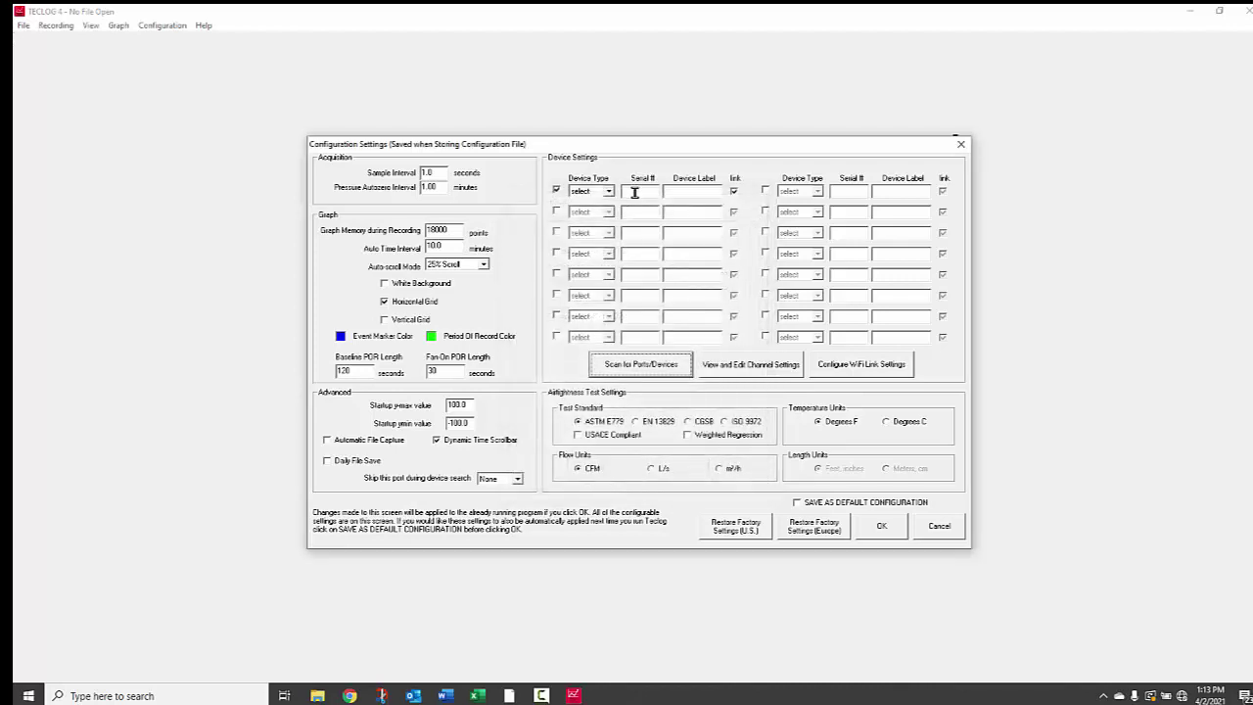
{"action": "left_click", "coordinate": [636, 191]}
{"action": "left_click", "coordinate": [637, 192]}
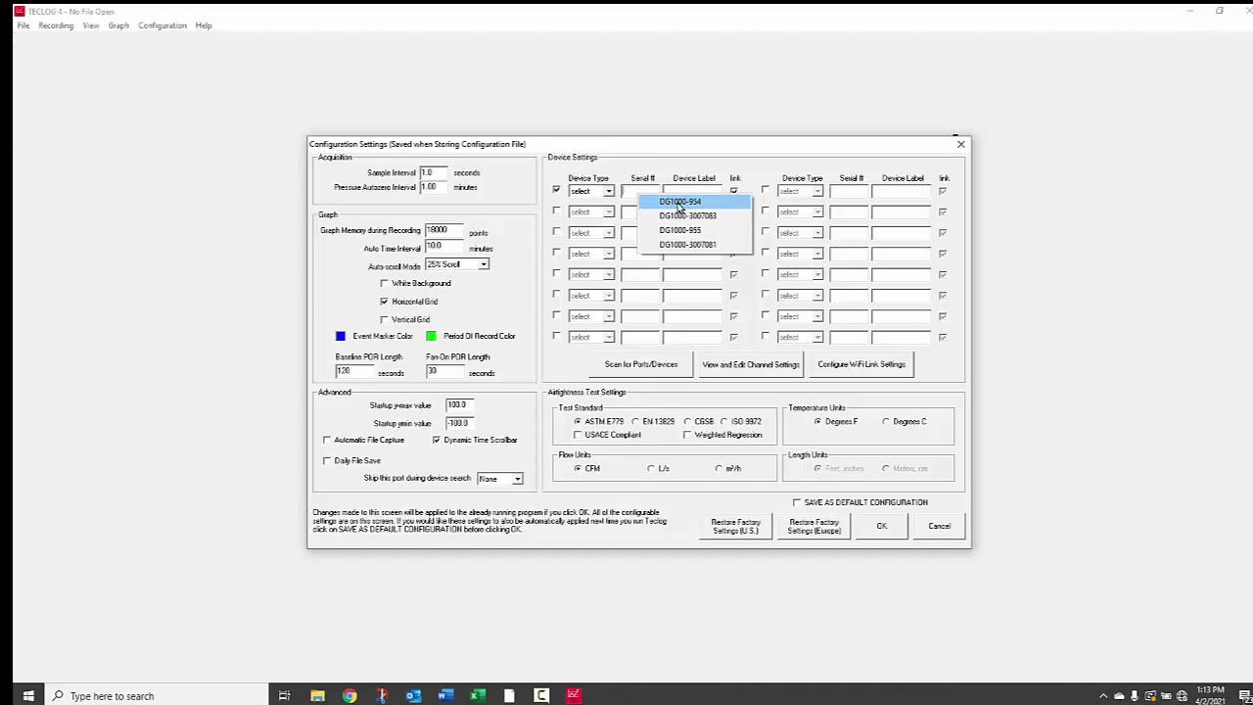
{"action": "left_click", "coordinate": [680, 202]}
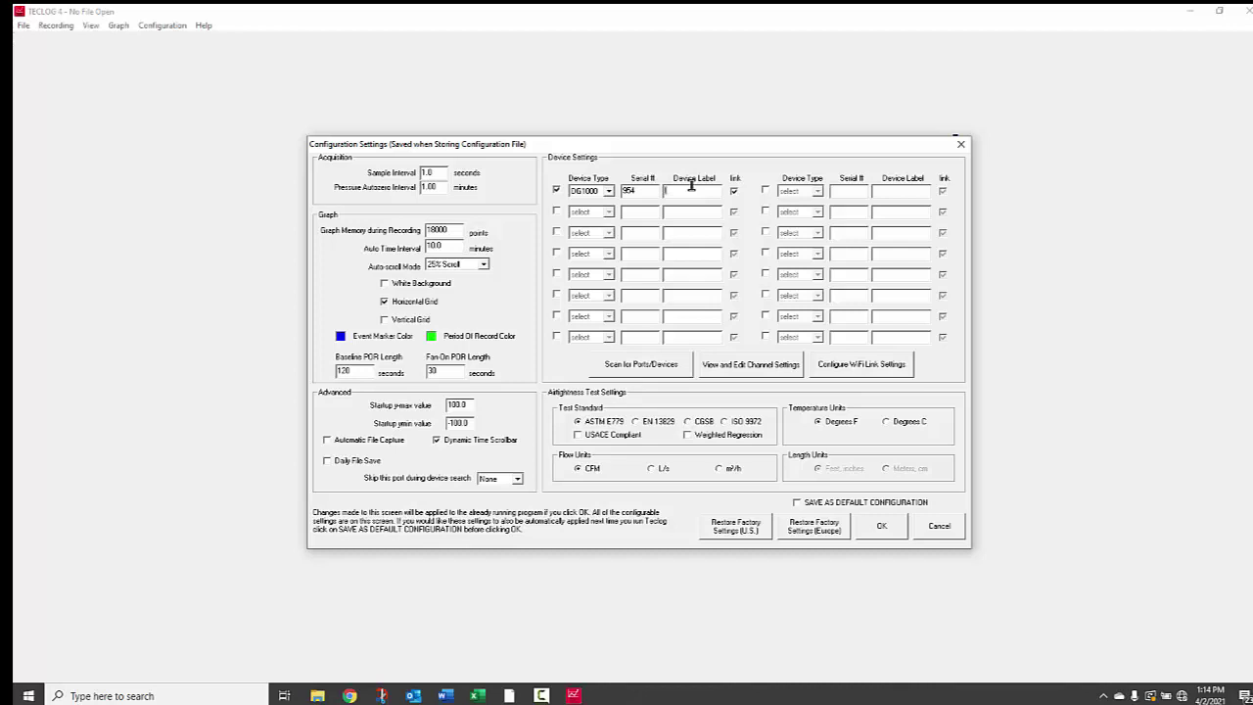
{"action": "type", "text": "Bef"}
{"action": "type", "text": "t"}
- Enable the second to fourth device rows and assign gauge DG1000-955 to the second row with the label "right"
{"action": "left_click", "coordinate": [557, 214]}
{"action": "left_click", "coordinate": [557, 232]}
{"action": "left_click", "coordinate": [557, 254]}
{"action": "left_click", "coordinate": [642, 213]}
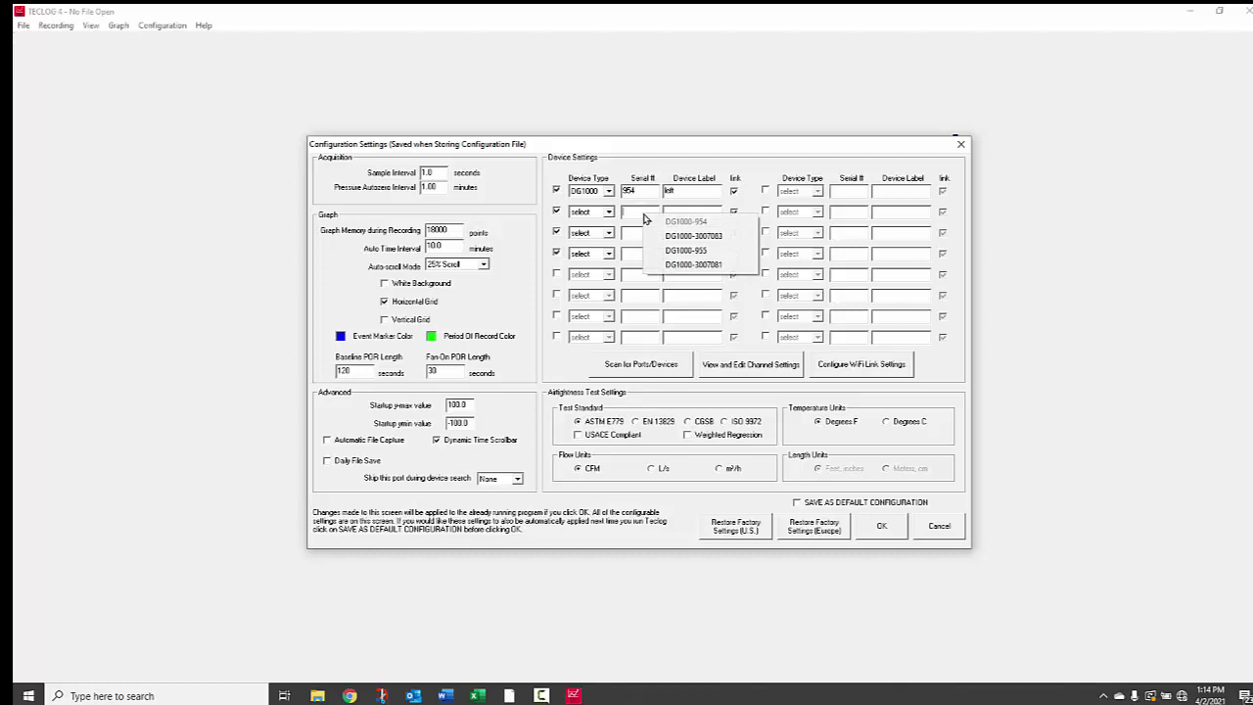
{"action": "left_click", "coordinate": [668, 253]}
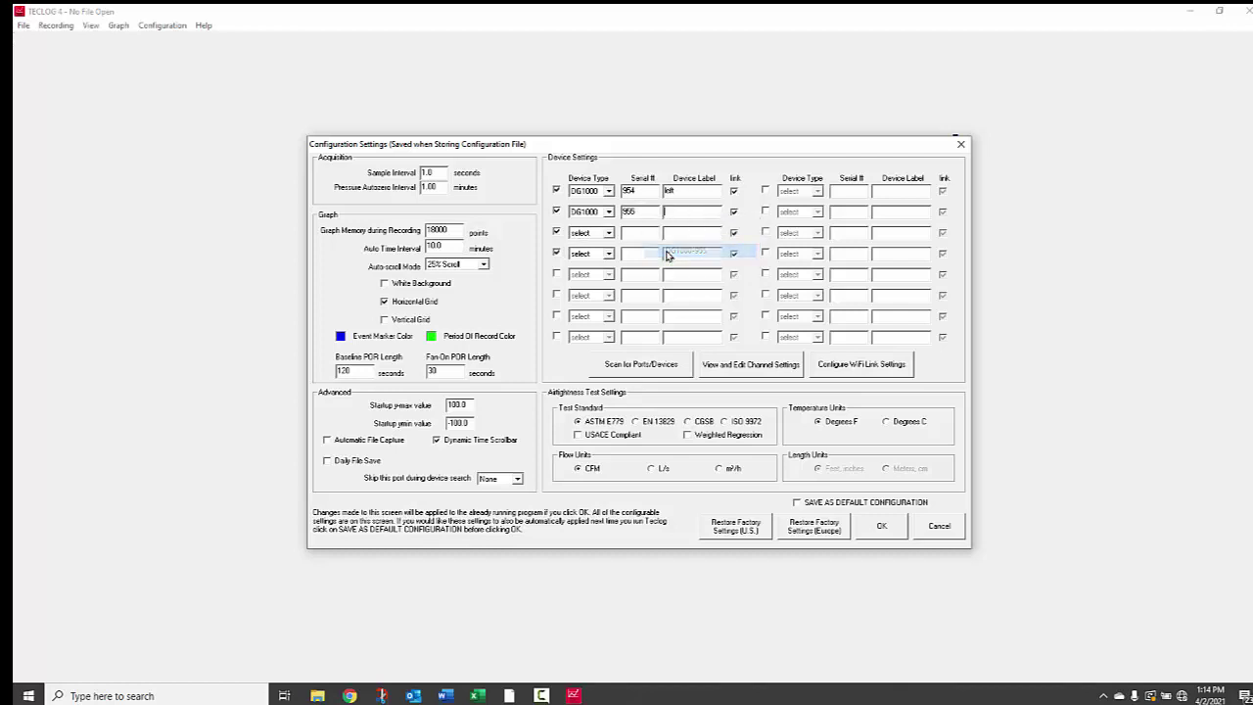
{"action": "type", "text": "right"}
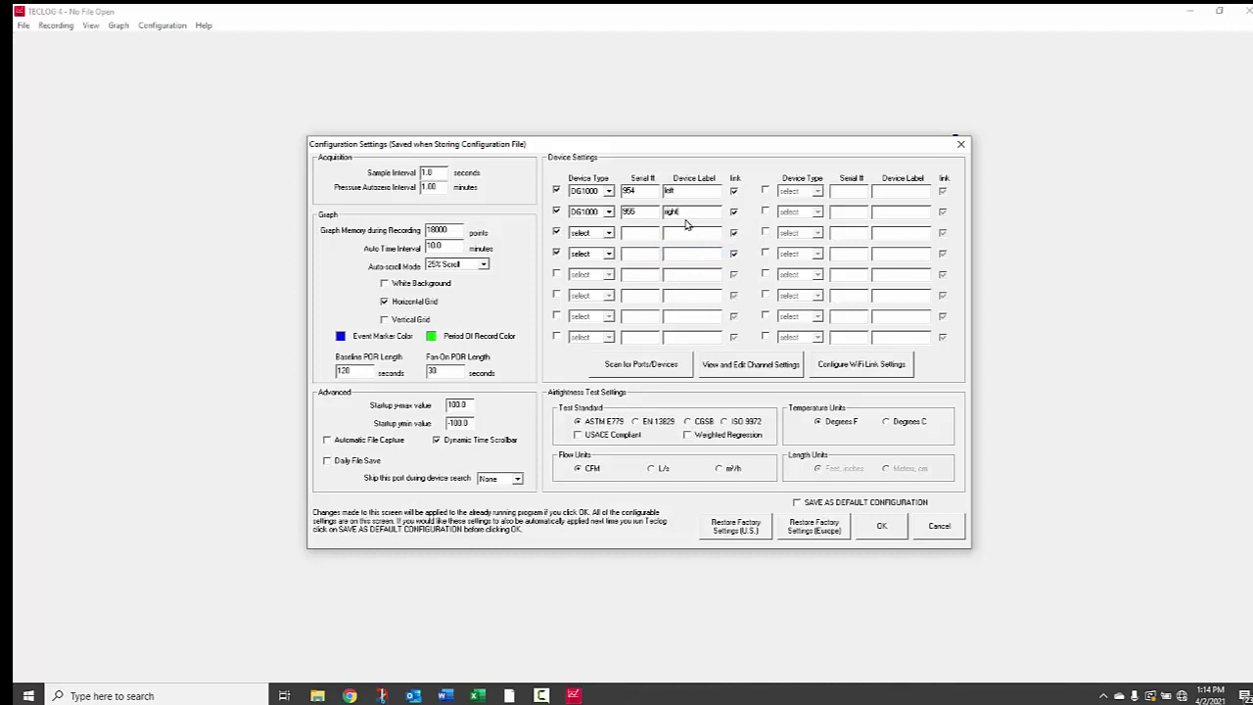
{"action": "left_click", "coordinate": [638, 233]}
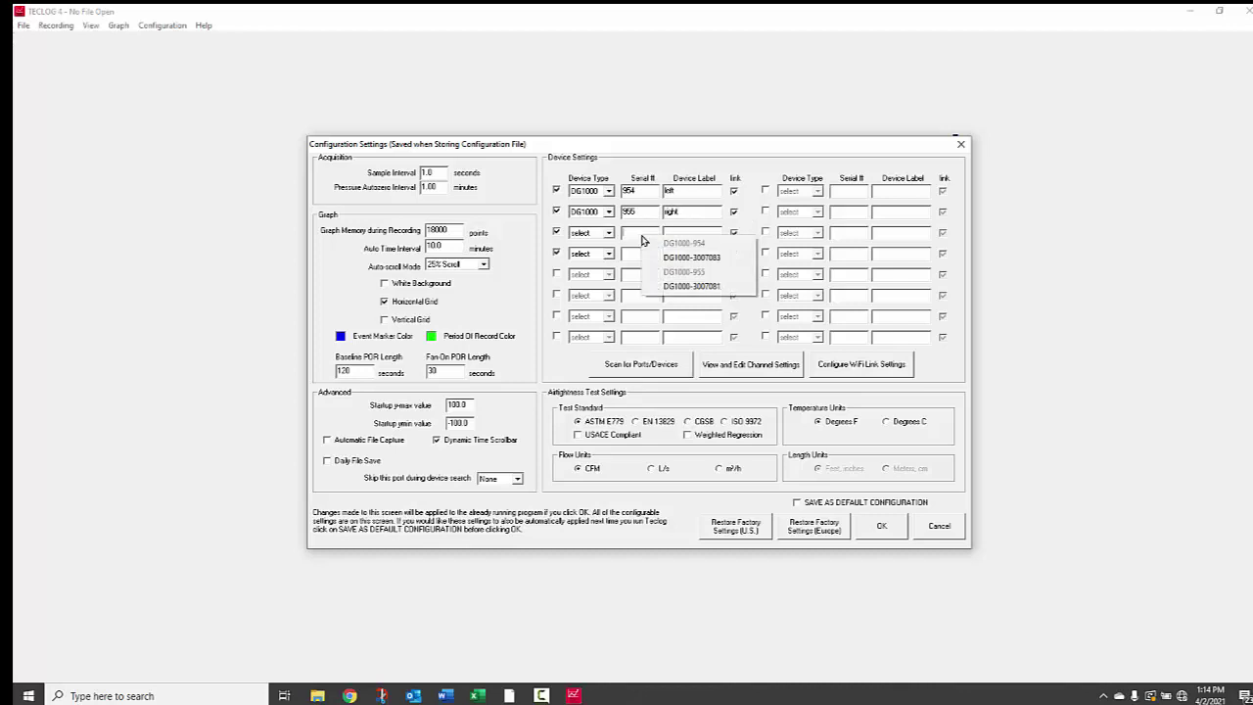
{"action": "left_click", "coordinate": [687, 286]}
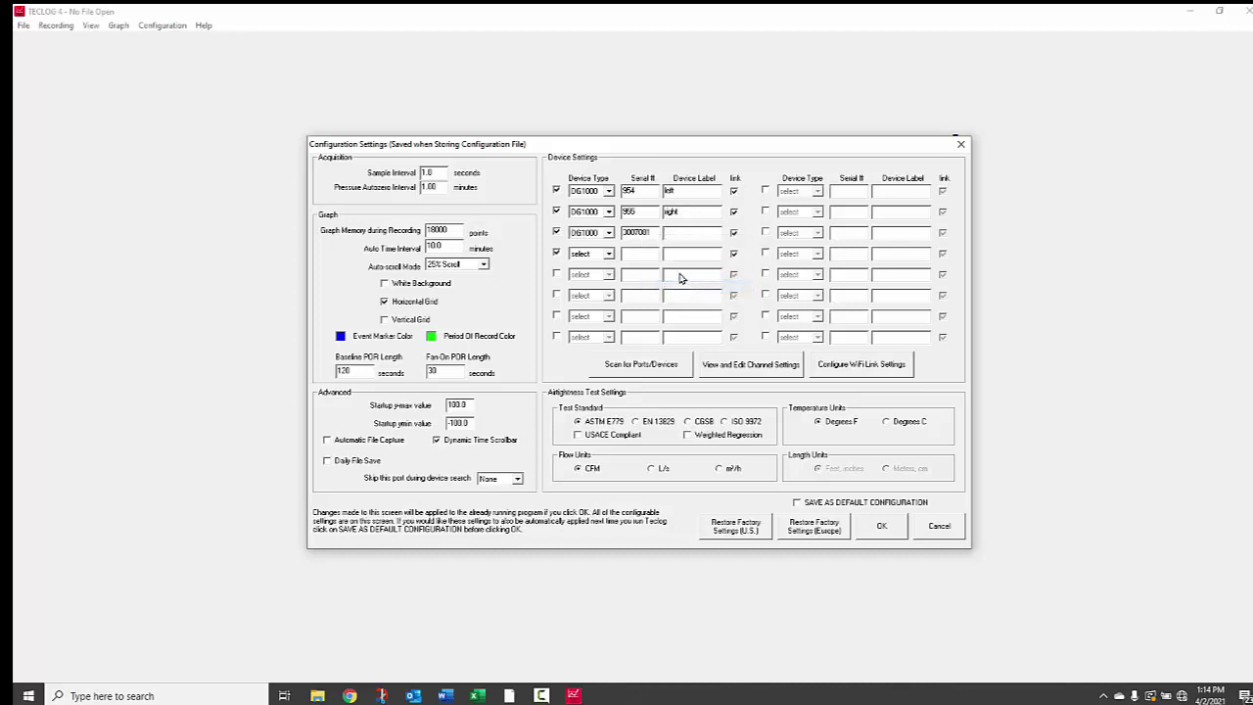
{"action": "type", "text": "center"}
{"action": "left_click", "coordinate": [636, 253]}
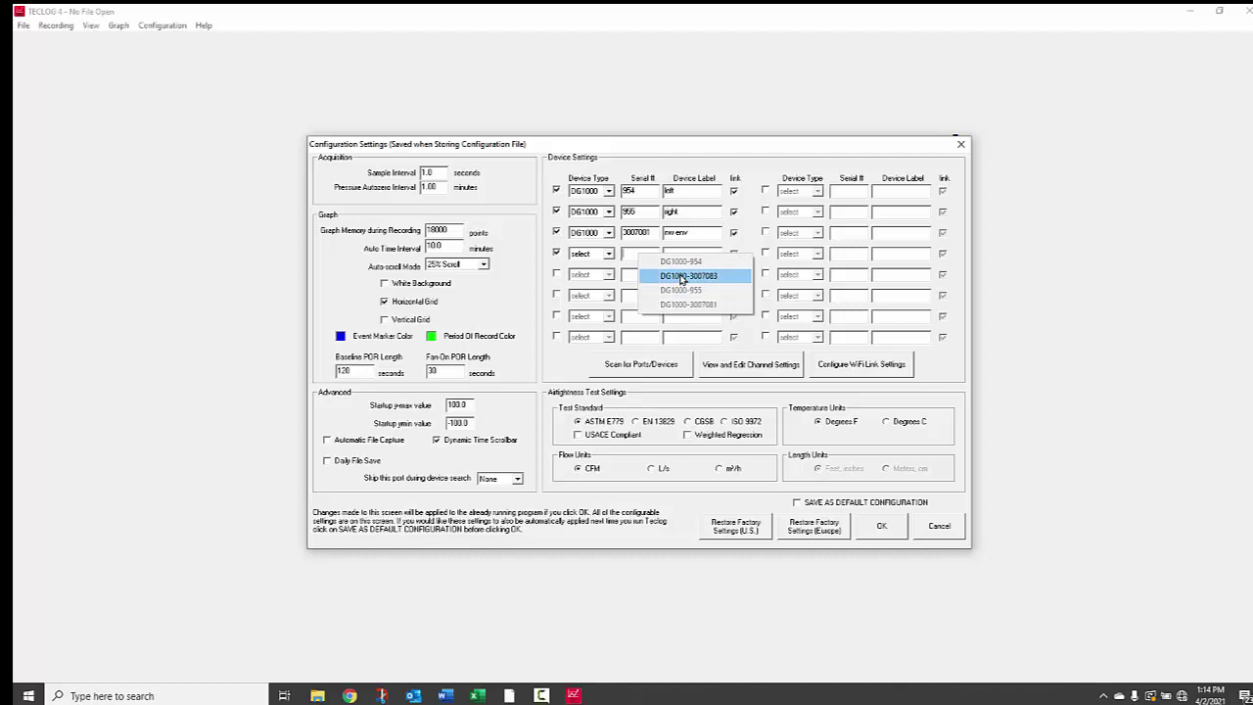
{"action": "left_click", "coordinate": [682, 276]}
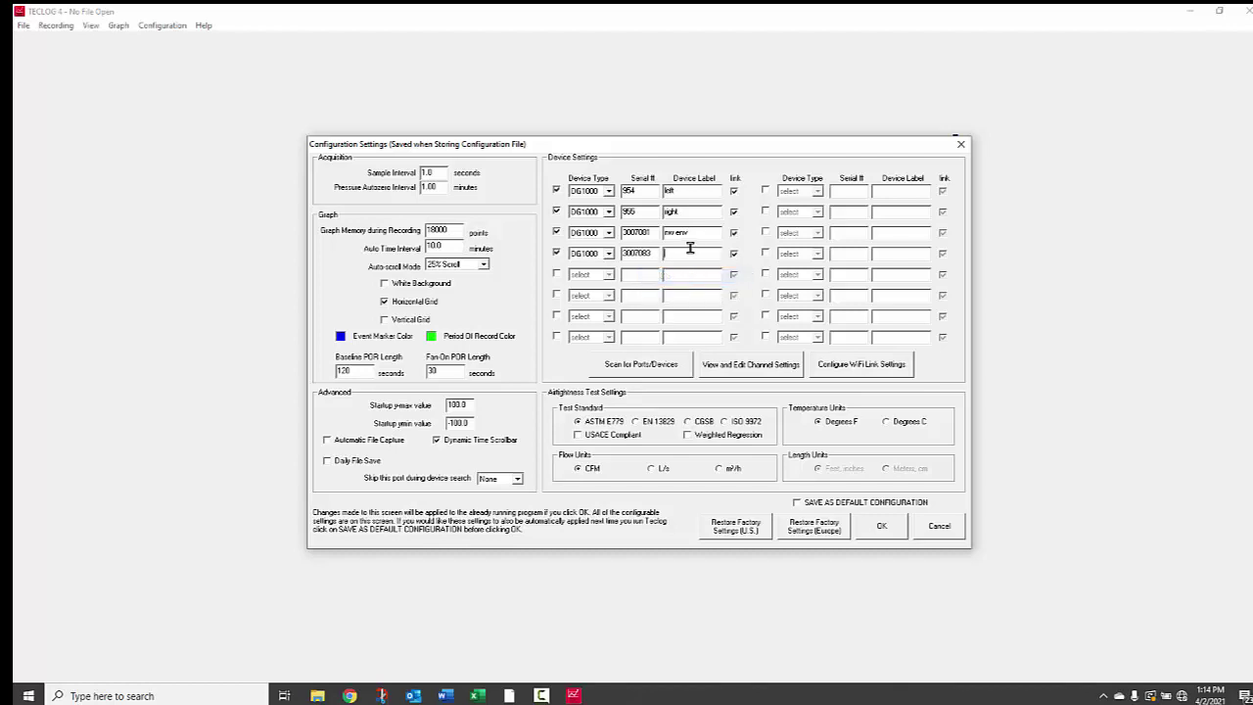
{"action": "type", "text": "ne env/ext"}
- In the channel settings, set gauge 954's channel A to Envelope Pressure and label it "e"
{"action": "left_click", "coordinate": [751, 364]}
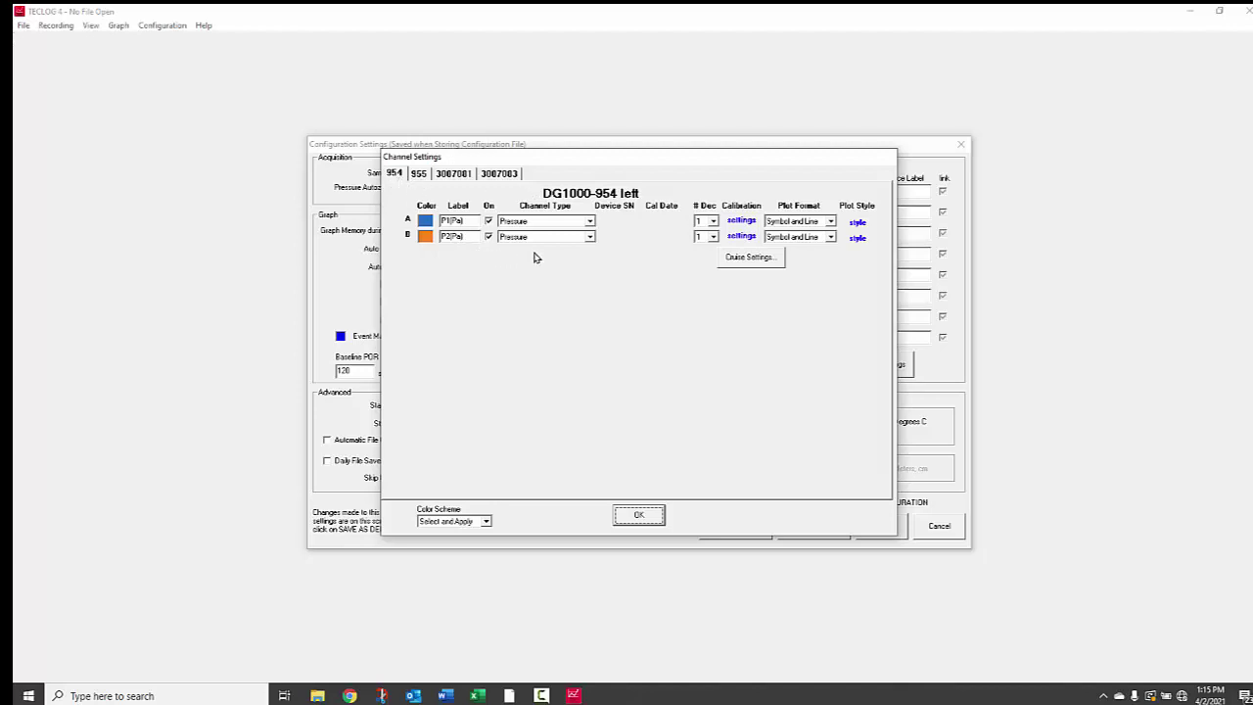
{"action": "left_click", "coordinate": [590, 223]}
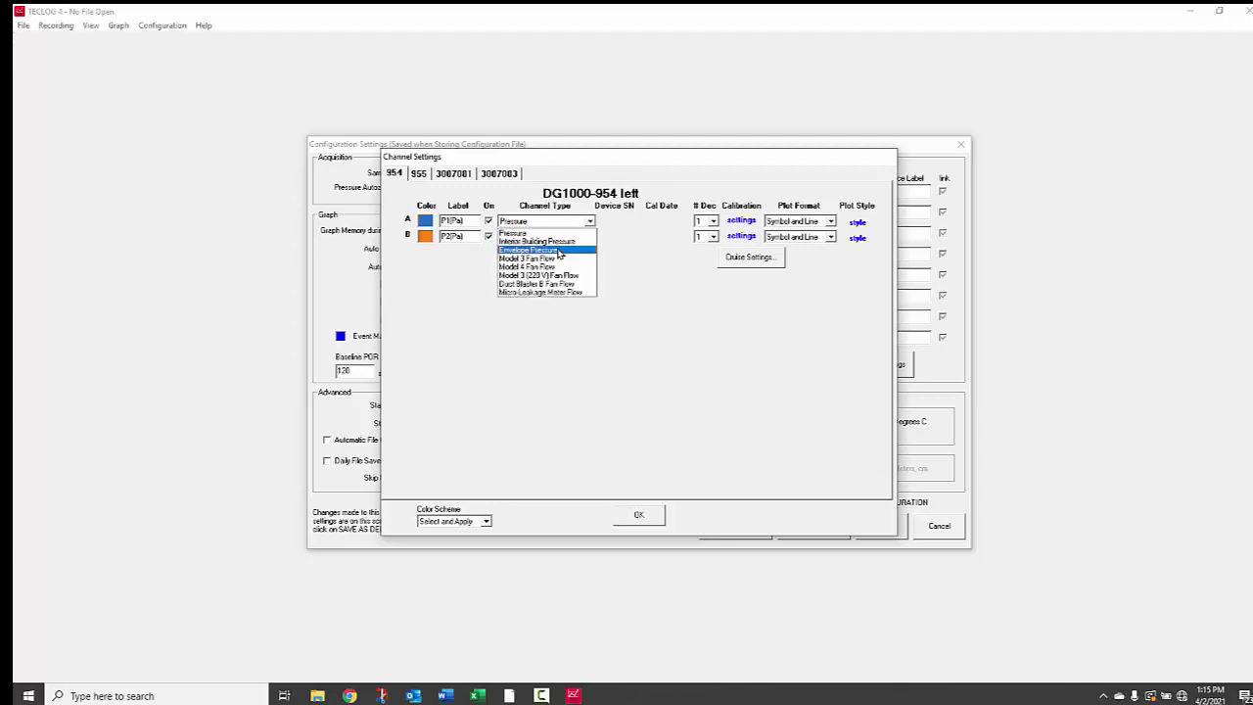
{"action": "left_click", "coordinate": [560, 254]}
{"action": "left_click_drag", "start_coordinate": [437, 221], "coordinate": [513, 221]}
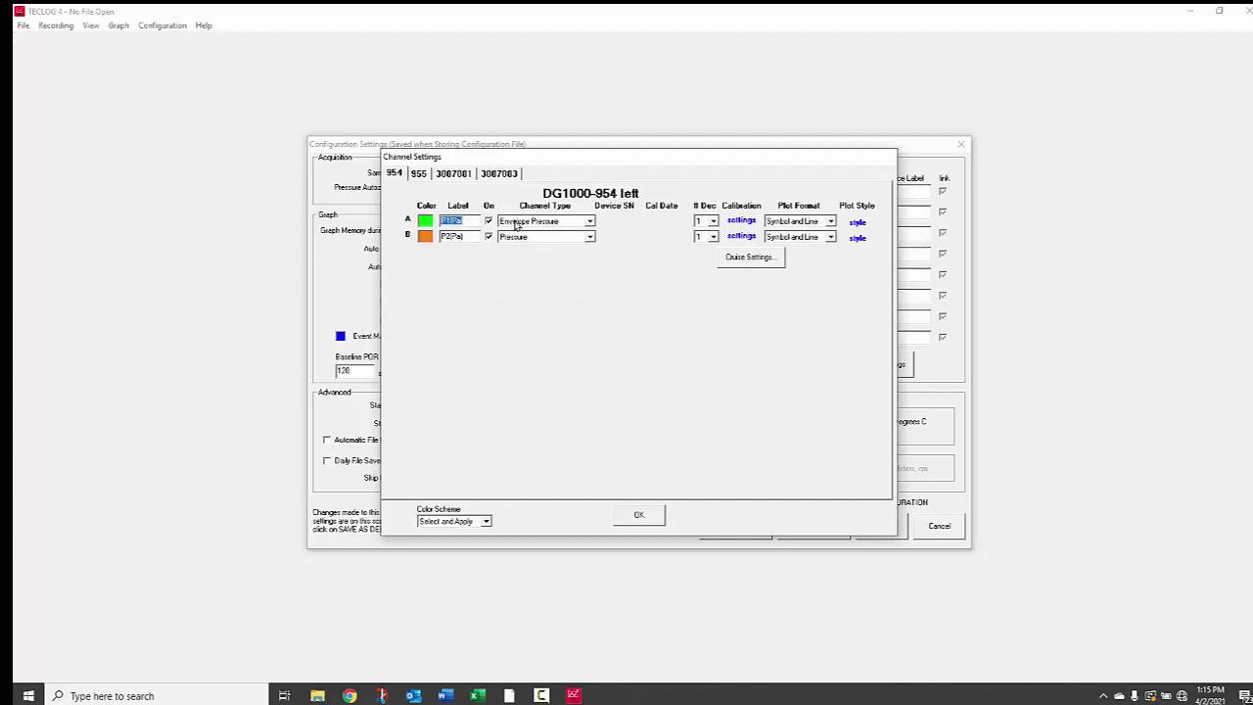
{"action": "type", "text": "E"}
- Set gauge 954's channel B to Model 3 Fan Flow and label it "bottom"
{"action": "left_click", "coordinate": [589, 236]}
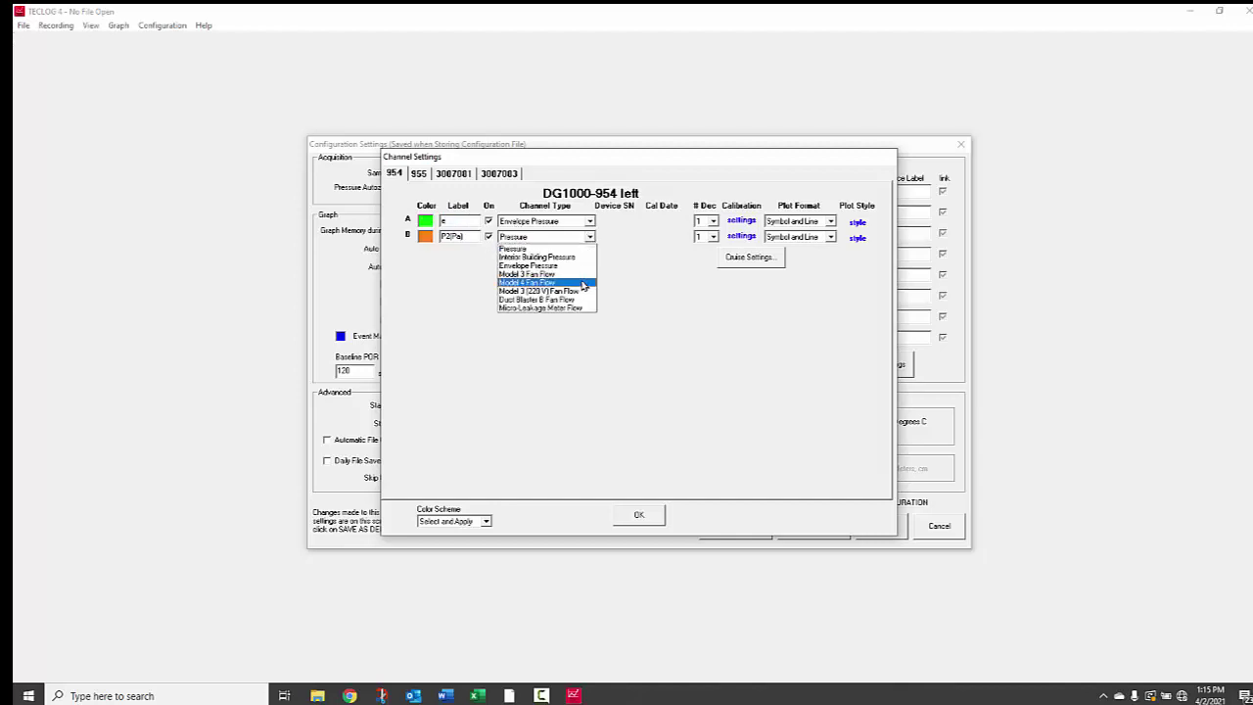
{"action": "left_click", "coordinate": [581, 275]}
{"action": "double_click", "coordinate": [450, 236]}
{"action": "type", "text": "bd"}
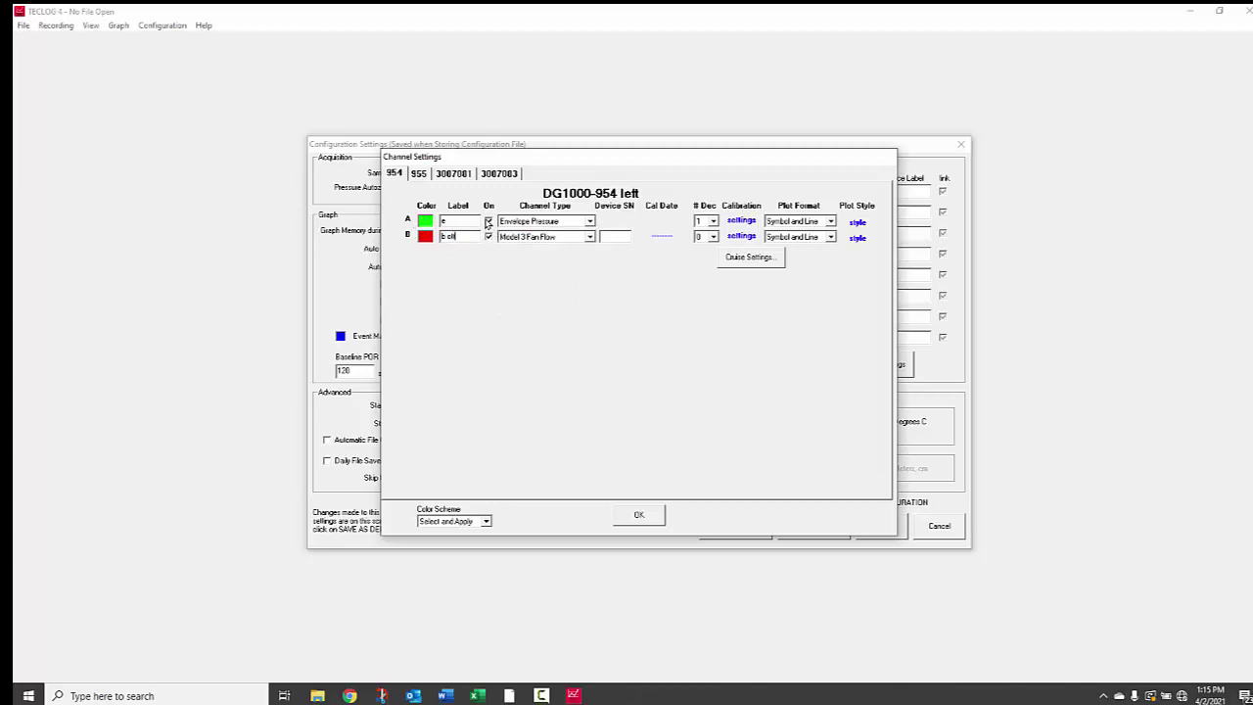
{"action": "type", "text": "m"}
- Set gauge 955's channel A to Model 3 Fan Flow and label it "mid"
{"action": "left_click", "coordinate": [417, 174]}
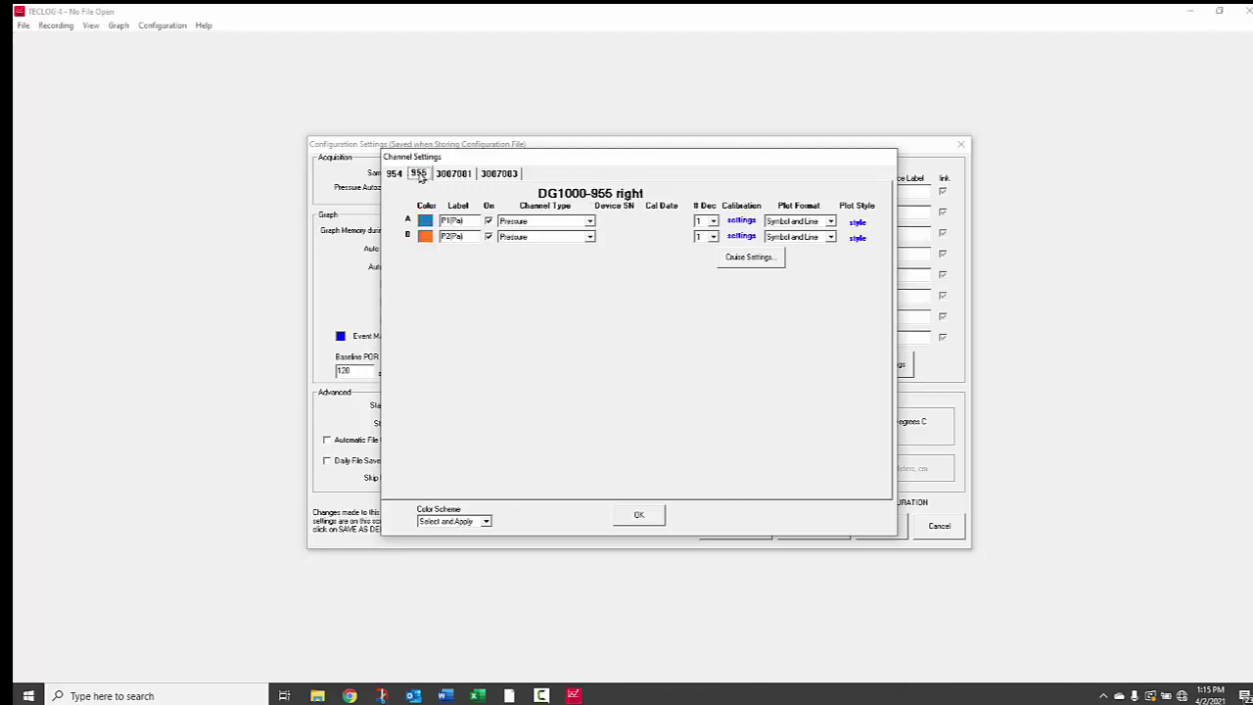
{"action": "left_click", "coordinate": [588, 222]}
{"action": "scroll", "coordinate": [588, 222], "scroll_direction": "down", "scroll_amount": 1}
{"action": "double_click", "coordinate": [467, 219]}
{"action": "type", "text": "m"}
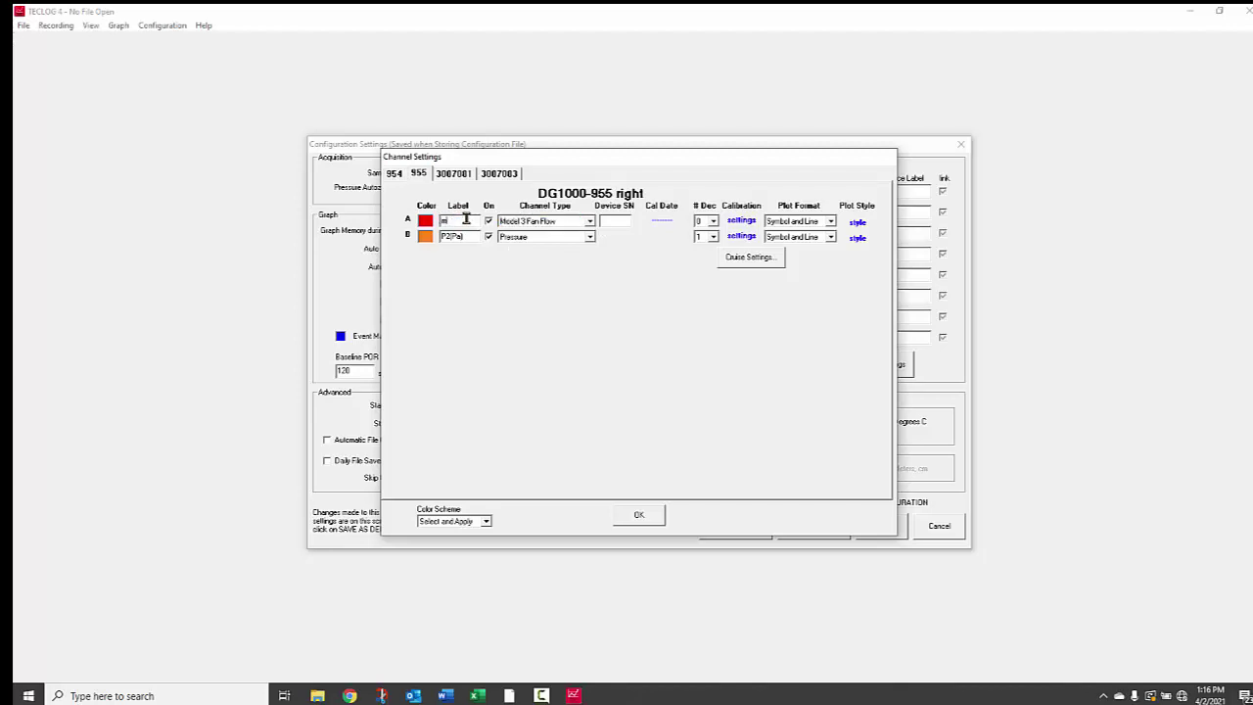
{"action": "type", "text": "id"}
- Set gauge 955's channel B to Model 3 Fan Flow and label it "top"
{"action": "left_click", "coordinate": [589, 237]}
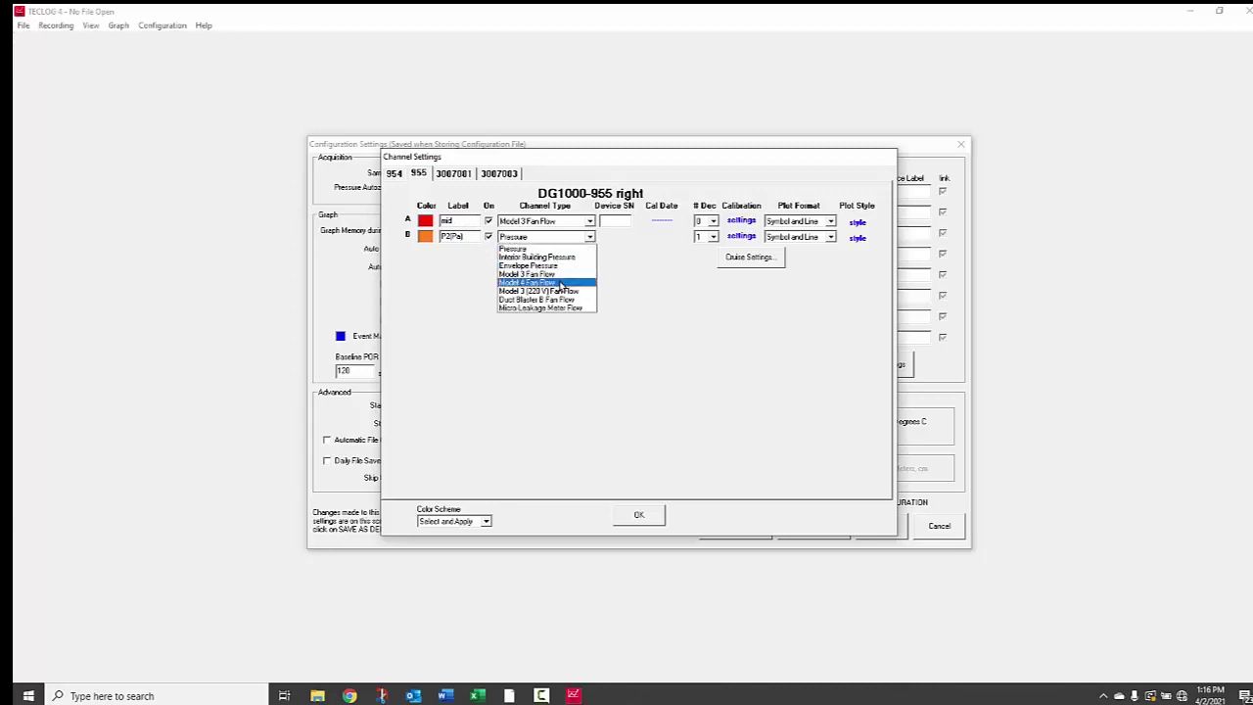
{"action": "left_click", "coordinate": [543, 274]}
{"action": "double_click", "coordinate": [467, 235]}
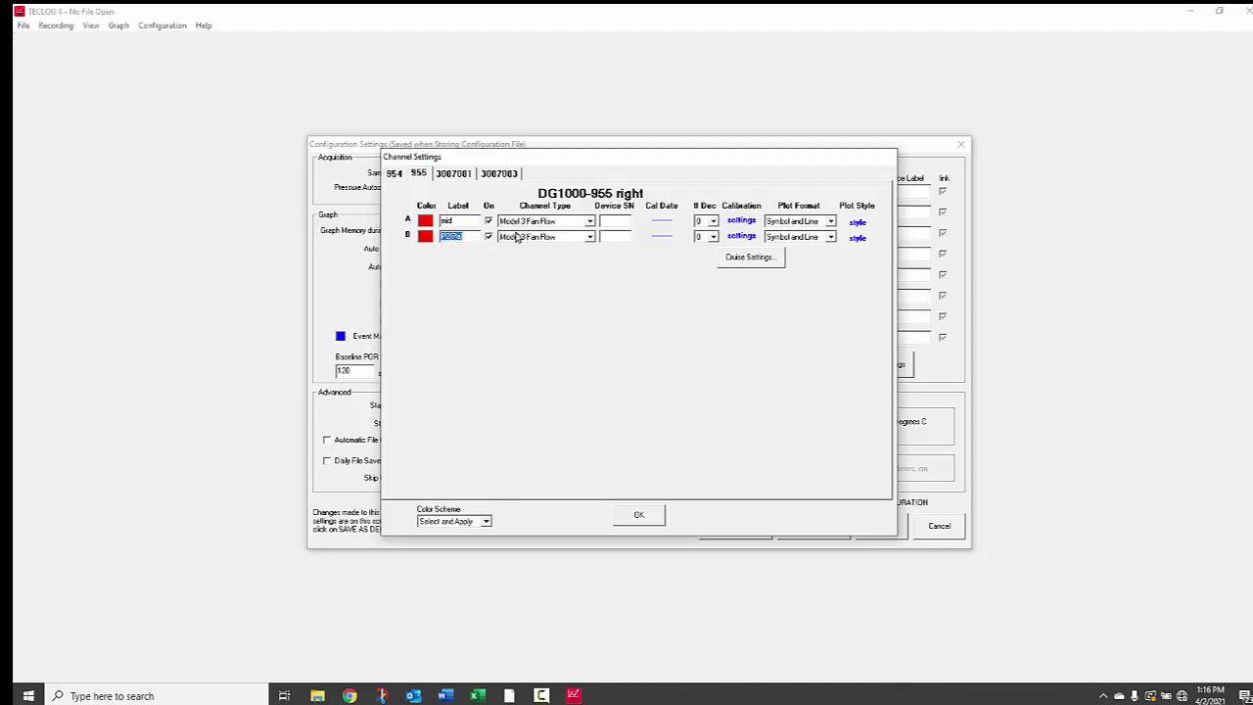
{"action": "type", "text": "top"}
- Set both channels of gauge 3007081 to Envelope Pressure, labelling channel A "w" and channel B "n"
{"action": "left_click", "coordinate": [455, 174]}
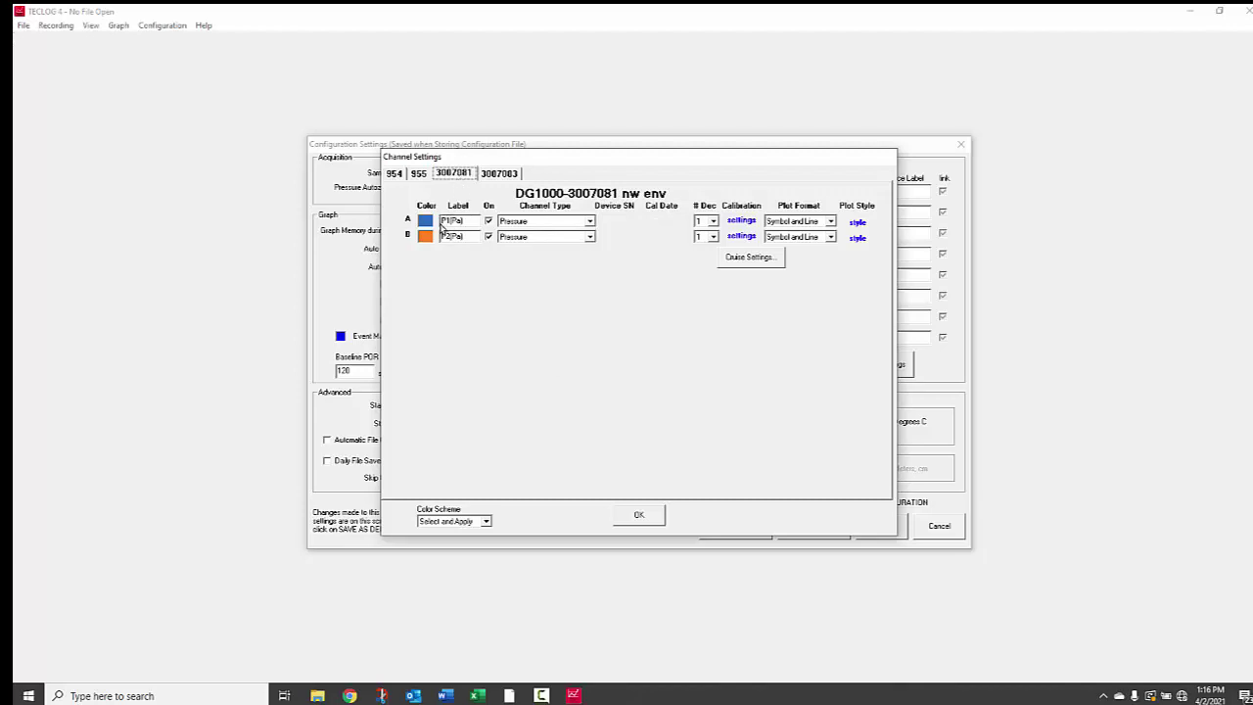
{"action": "left_click", "coordinate": [590, 223]}
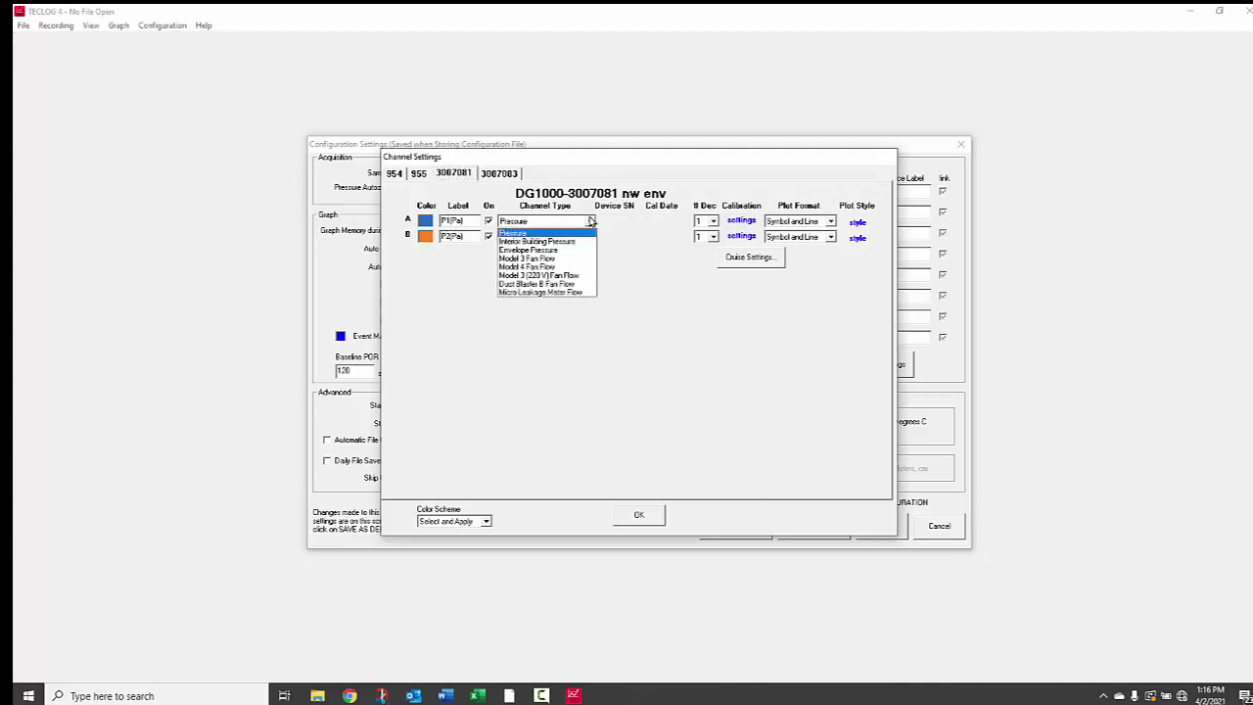
{"action": "left_click", "coordinate": [579, 250]}
{"action": "left_click", "coordinate": [470, 221]}
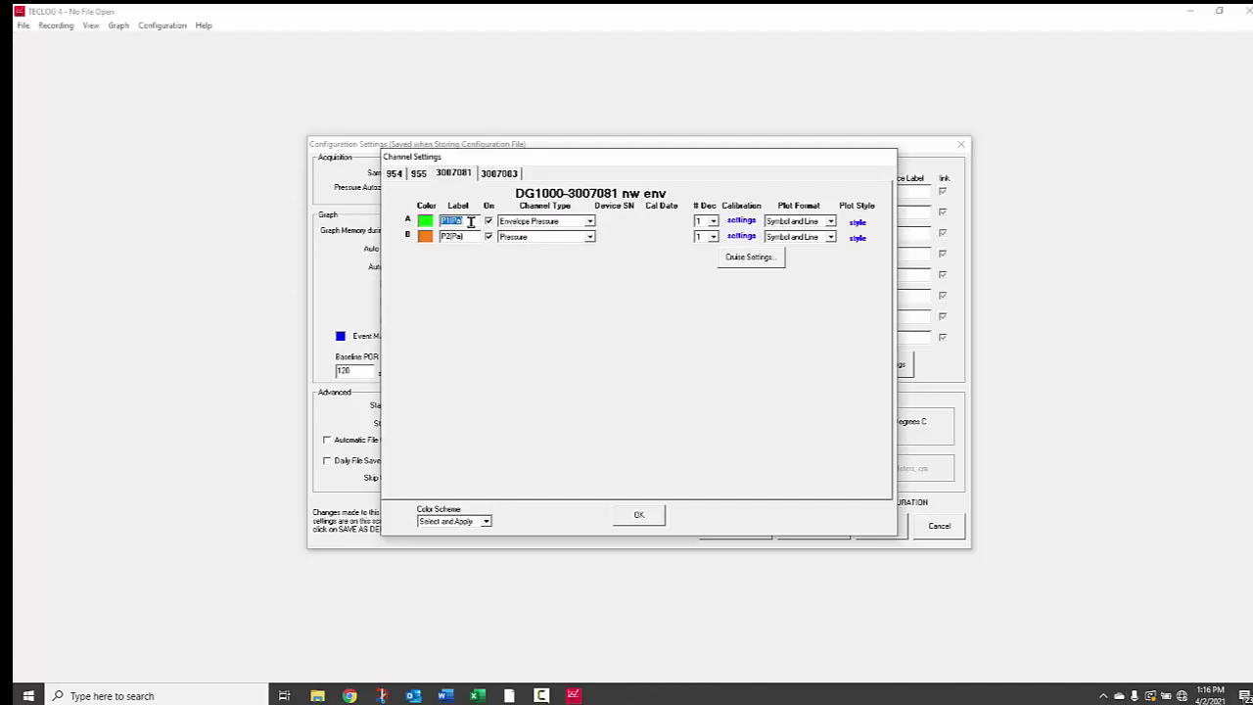
{"action": "type", "text": "w"}
{"action": "left_click", "coordinate": [495, 236]}
{"action": "left_click", "coordinate": [566, 266]}
{"action": "left_click", "coordinate": [464, 234]}
{"action": "type", "text": "n"}
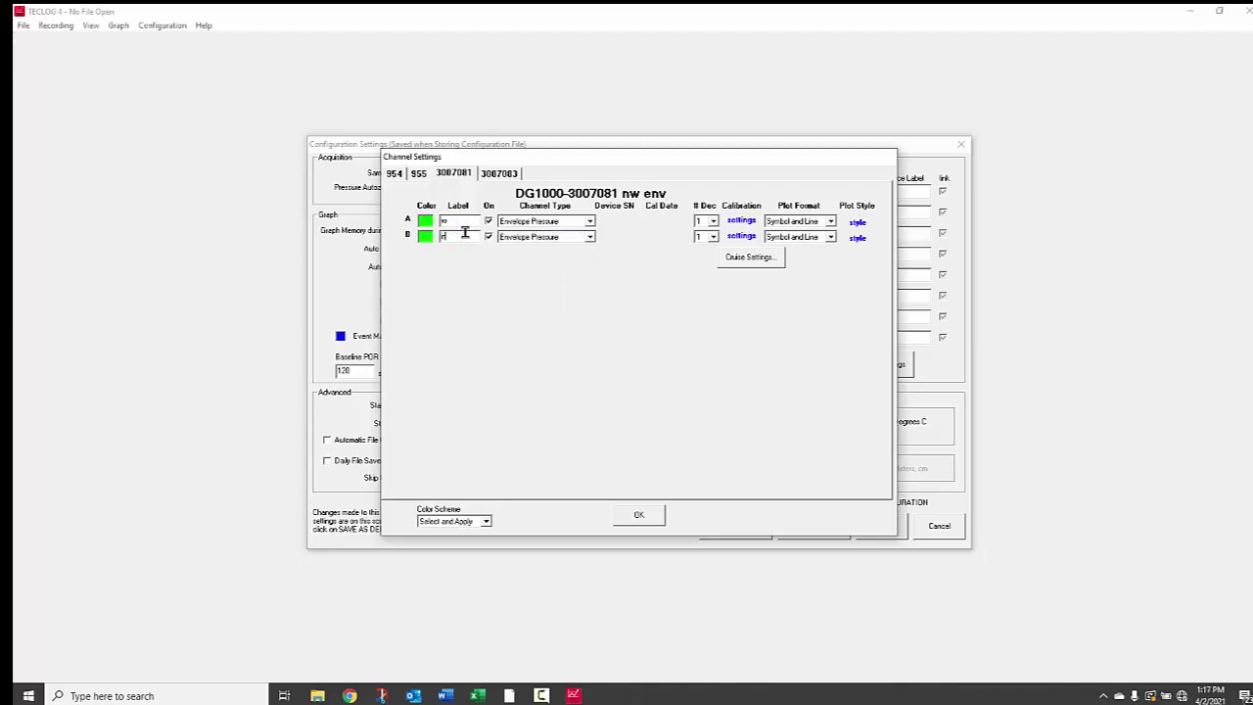
- Set gauge 3007083's channel A to Envelope Pressure and label it "s"
{"action": "left_click", "coordinate": [505, 174]}
{"action": "left_click", "coordinate": [590, 221]}
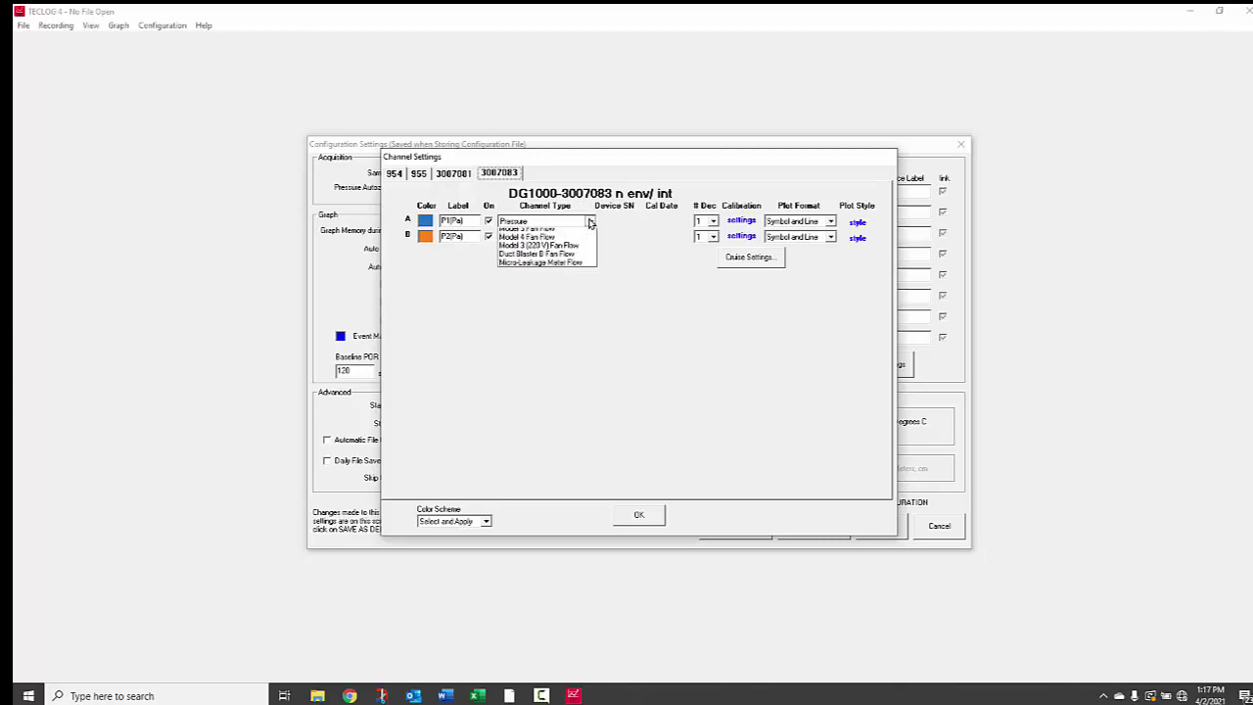
{"action": "left_click", "coordinate": [564, 246]}
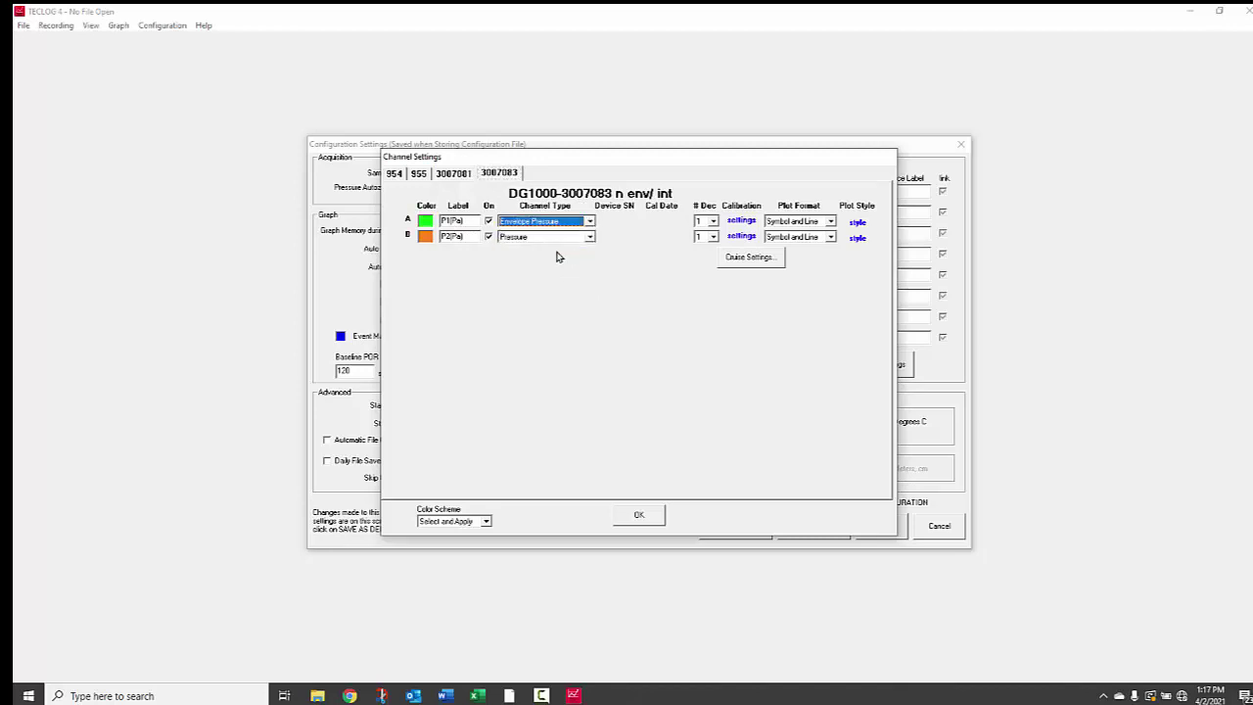
{"action": "double_click", "coordinate": [471, 220]}
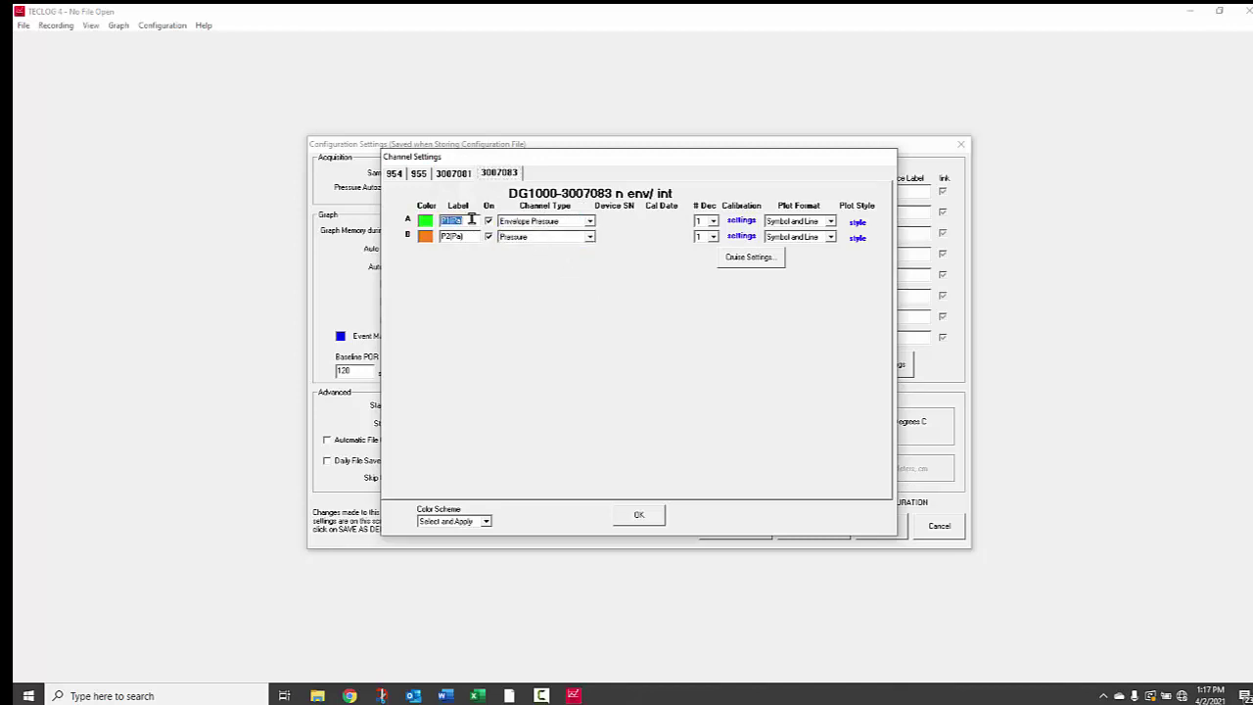
{"action": "type", "text": "E"}
- Set gauge 3007083's channel B to Interior Building Pressure labelled "attic", and apply the channel and configuration settings
{"action": "left_click", "coordinate": [590, 237]}
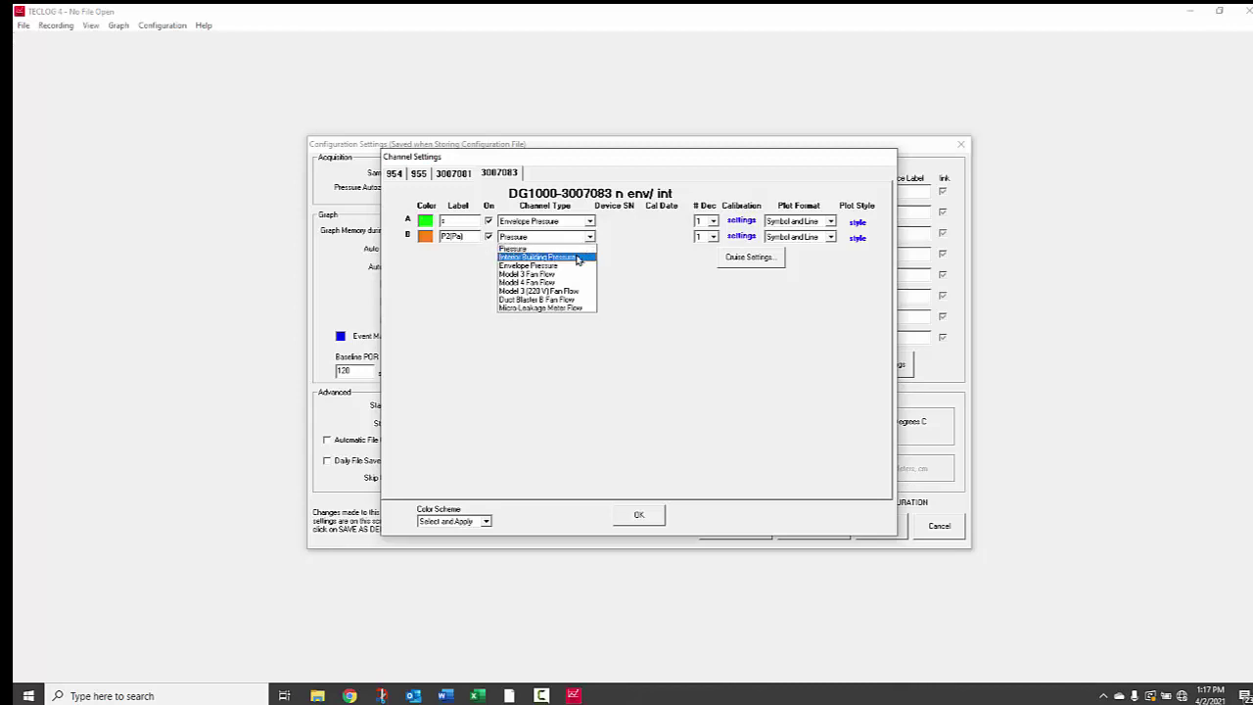
{"action": "left_click", "coordinate": [578, 257]}
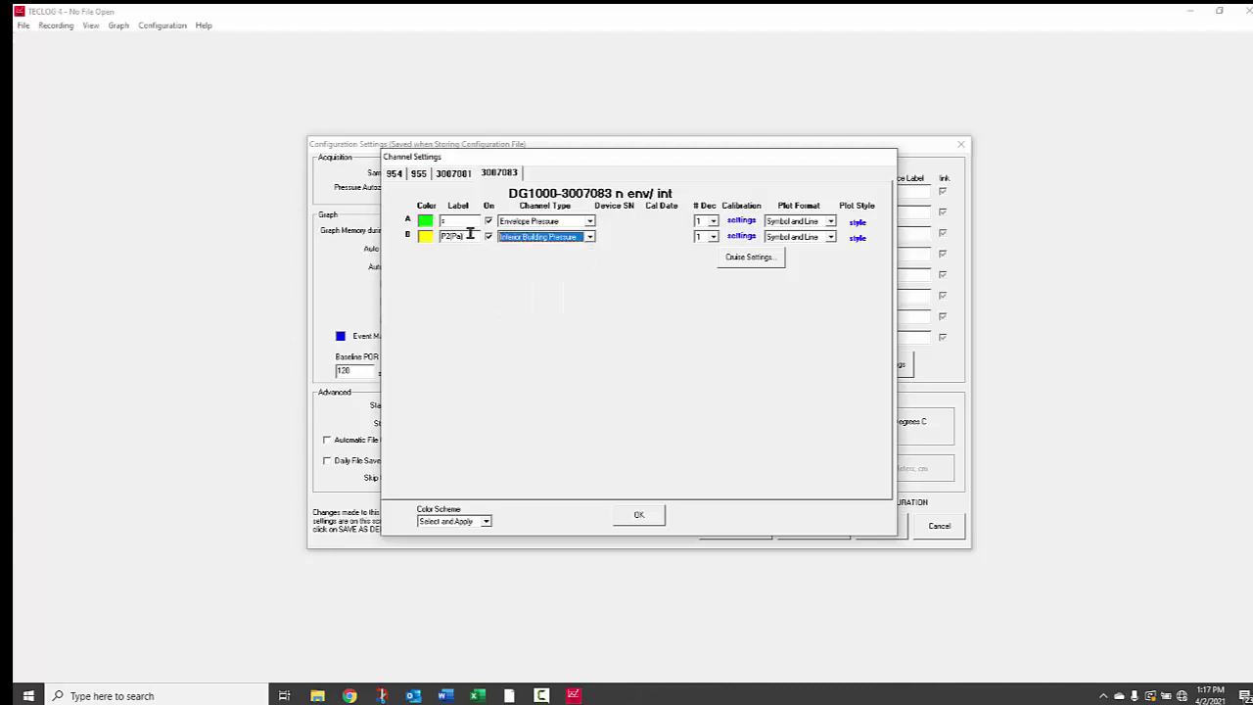
{"action": "double_click", "coordinate": [473, 236]}
{"action": "type", "text": "4"}
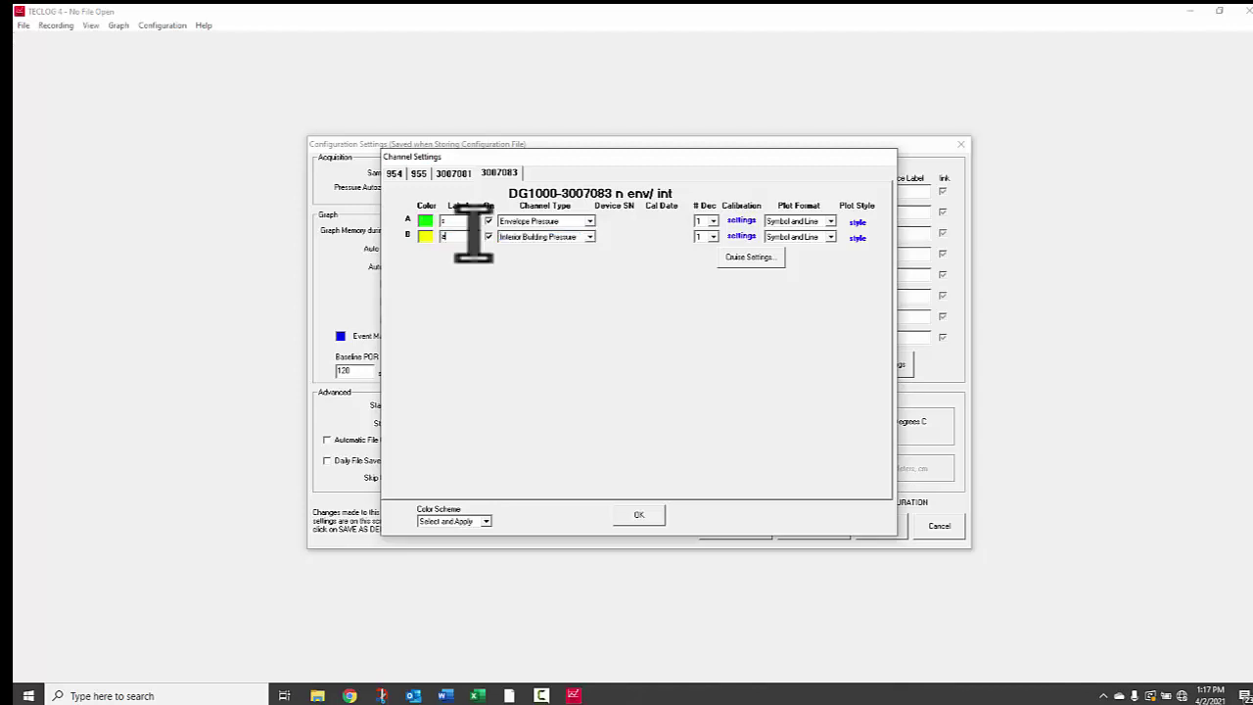
{"action": "type", "text": "n"}
{"action": "left_click", "coordinate": [641, 517]}
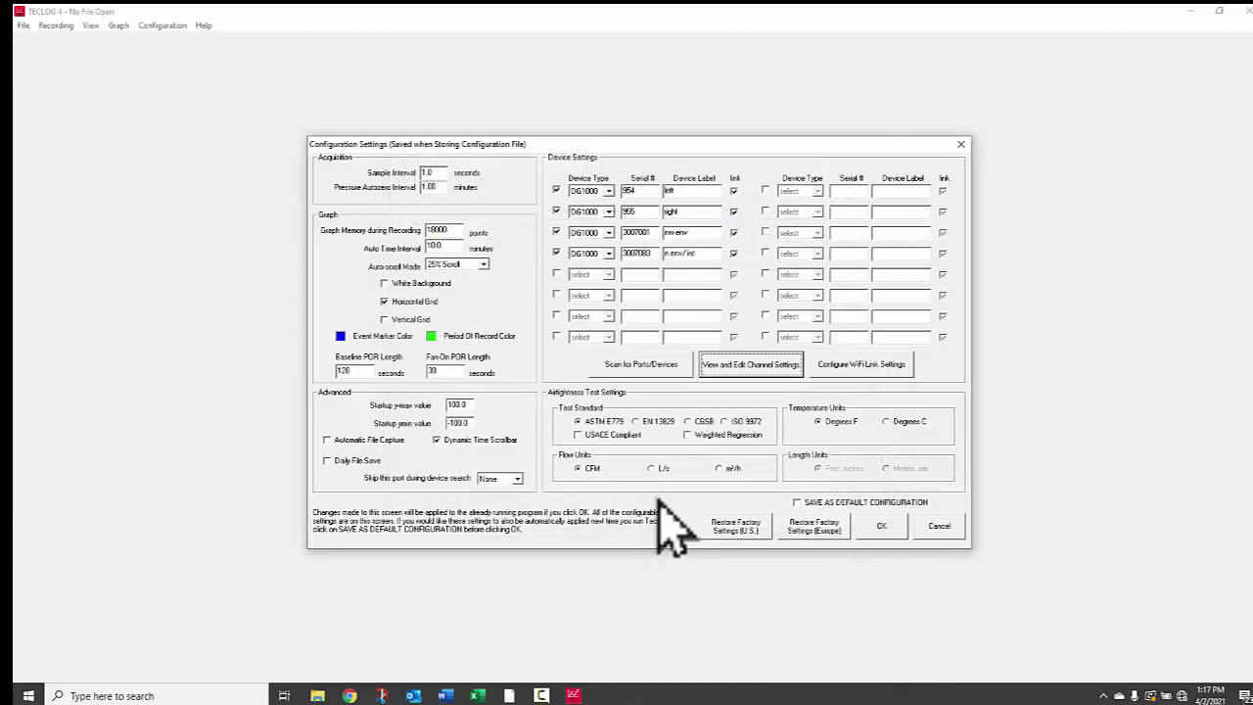
{"action": "left_click", "coordinate": [885, 528]}
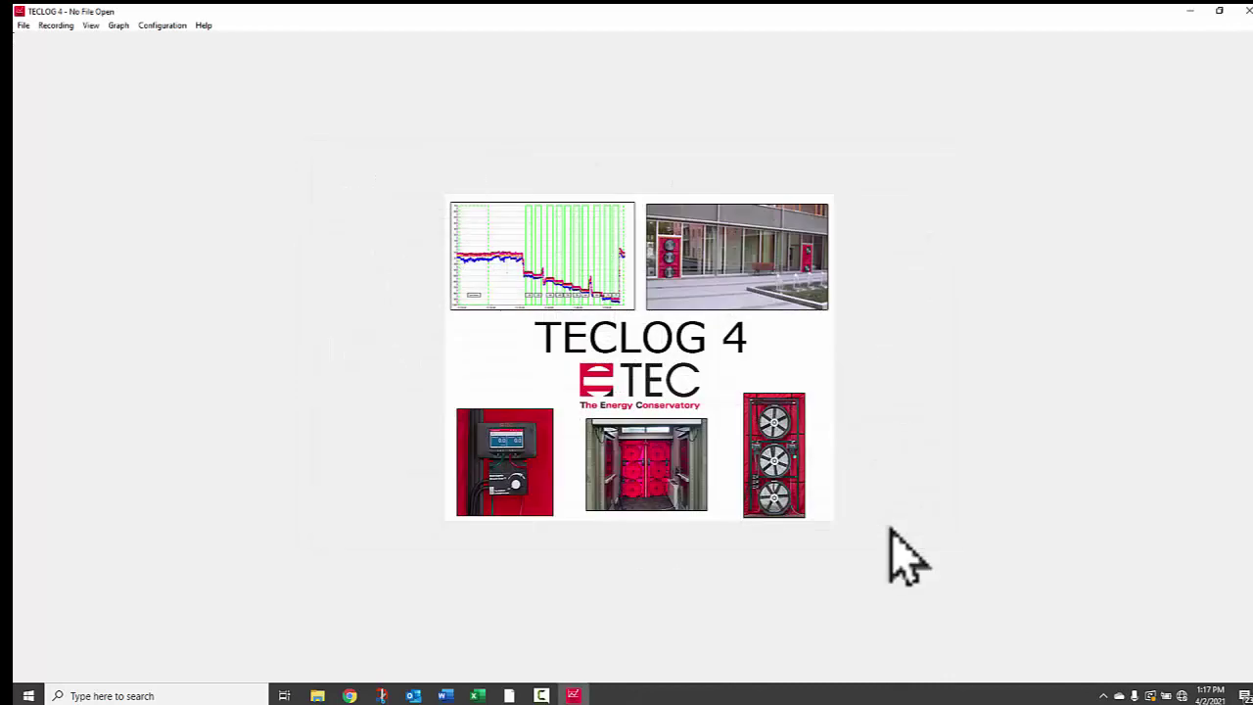
- Start recording data, saving to the existing "garage test.TeclogData" file on the Desktop
{"action": "left_click", "coordinate": [59, 26]}
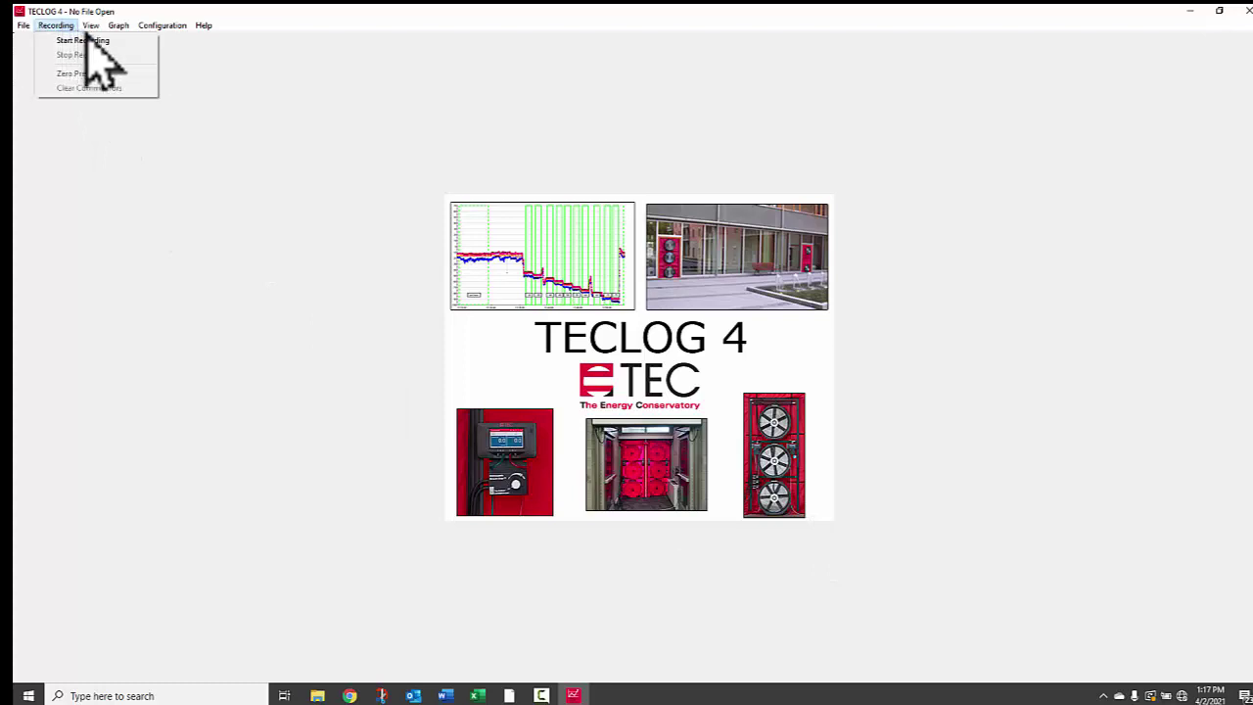
{"action": "left_click", "coordinate": [58, 40]}
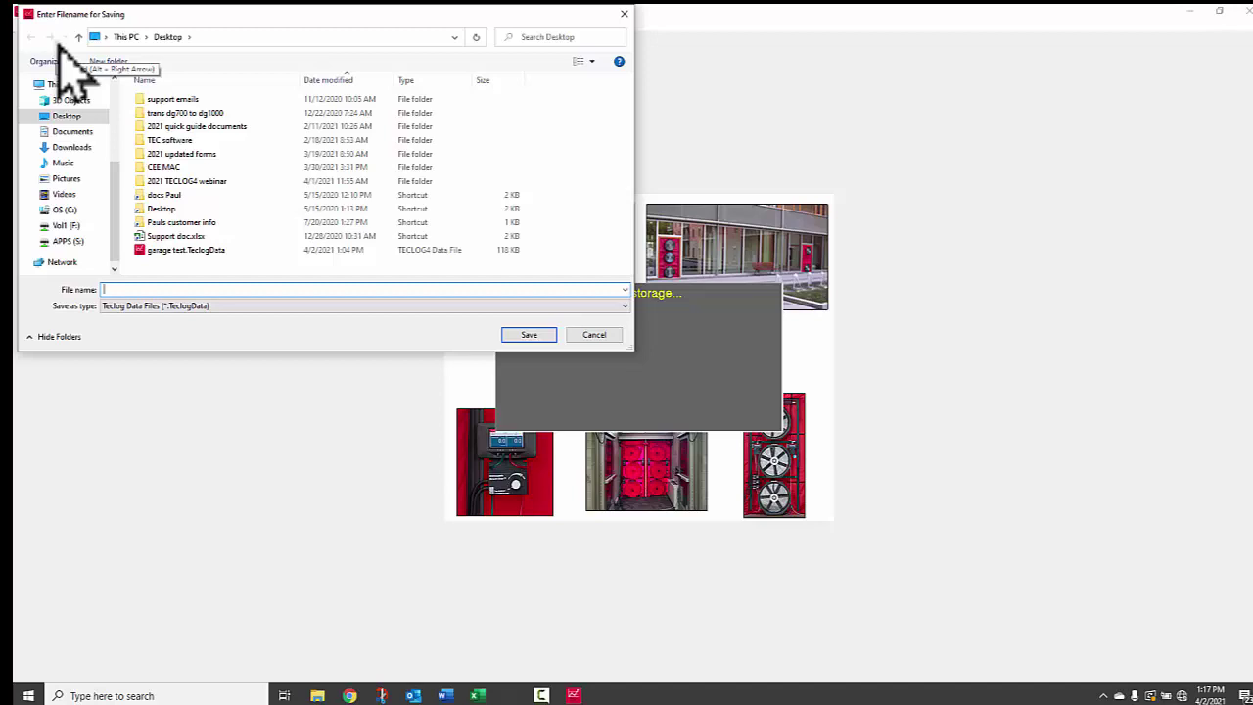
{"action": "left_click", "coordinate": [149, 251]}
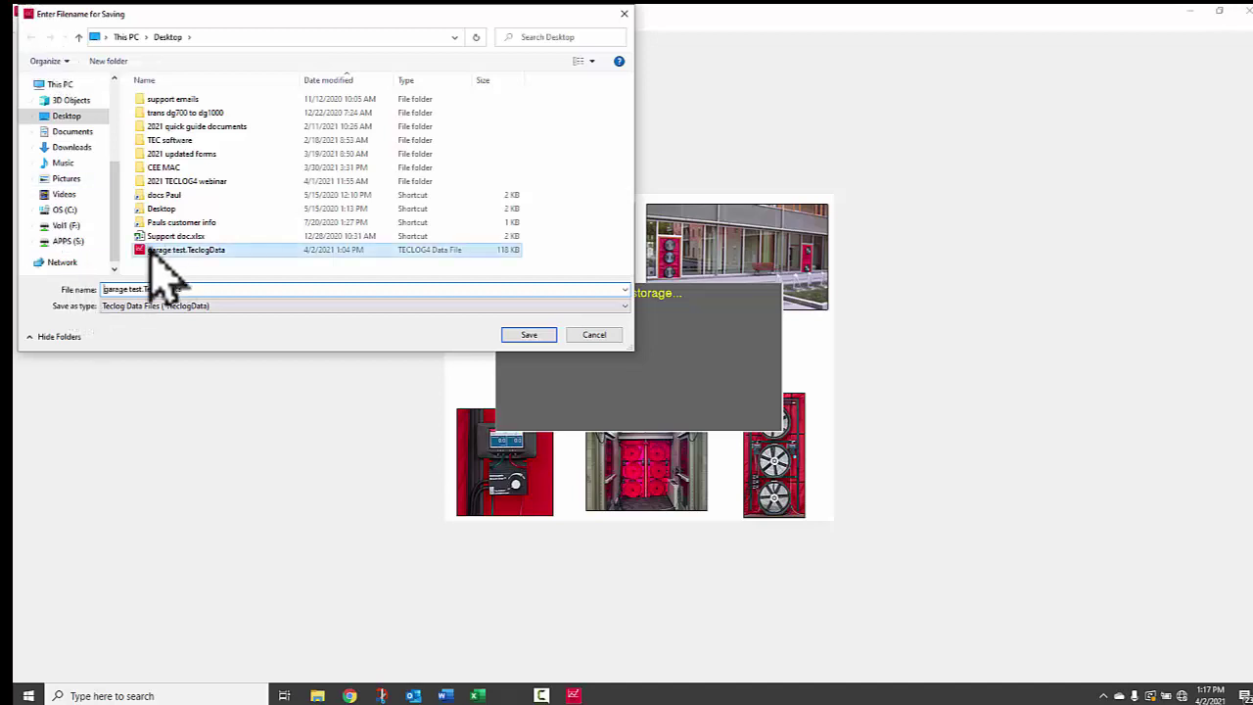
{"action": "left_click", "coordinate": [530, 336]}
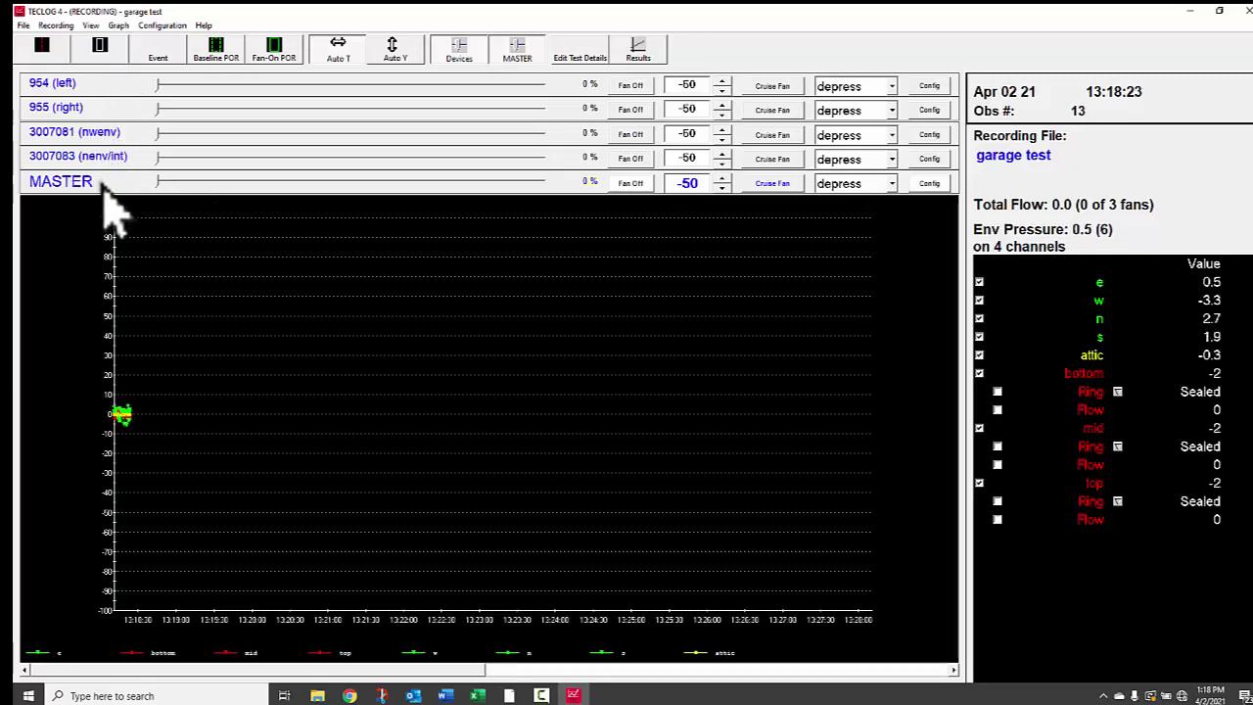
- Hide the individual device status and fan controls, leaving only the master control displayed
{"action": "left_click", "coordinate": [158, 84]}
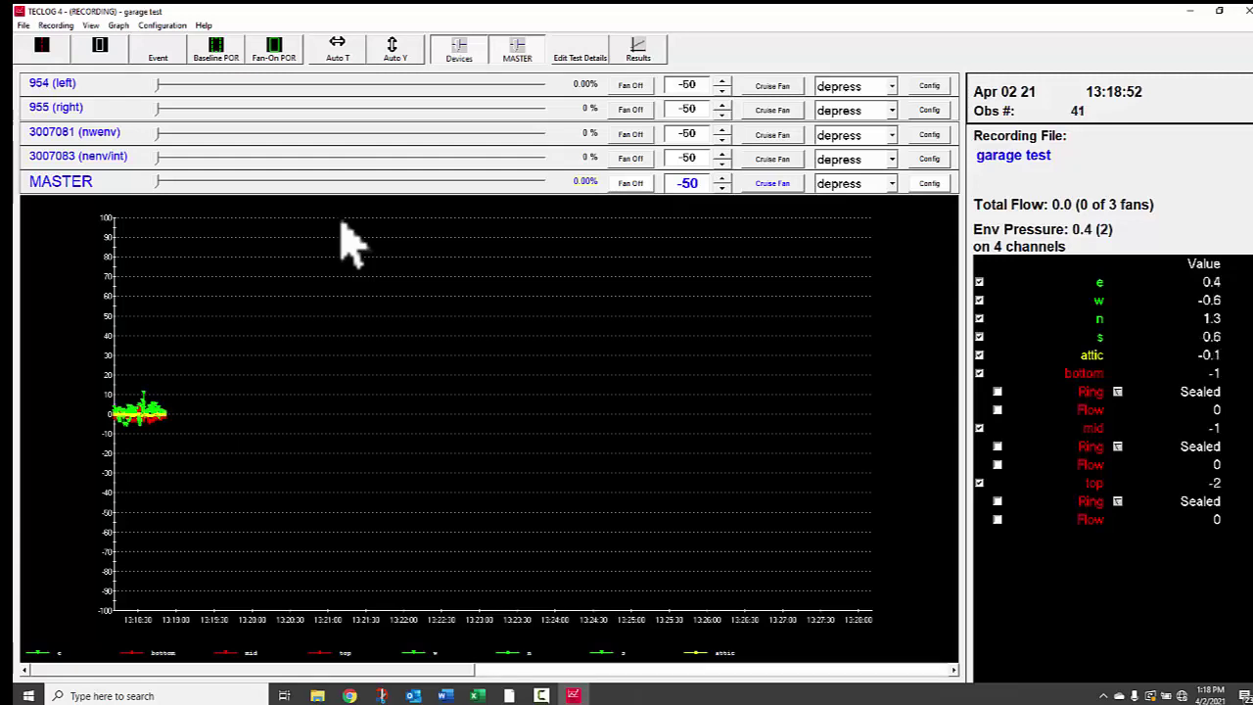
{"action": "left_click", "coordinate": [90, 26]}
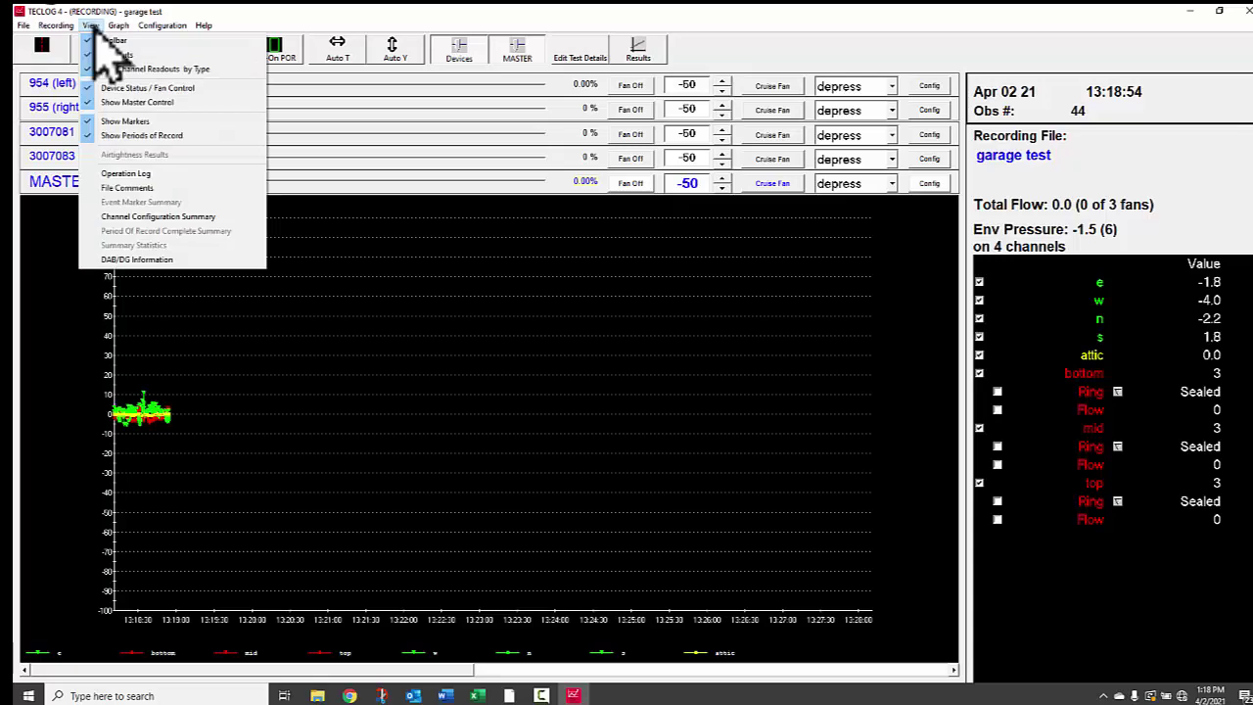
{"action": "left_click", "coordinate": [117, 90]}
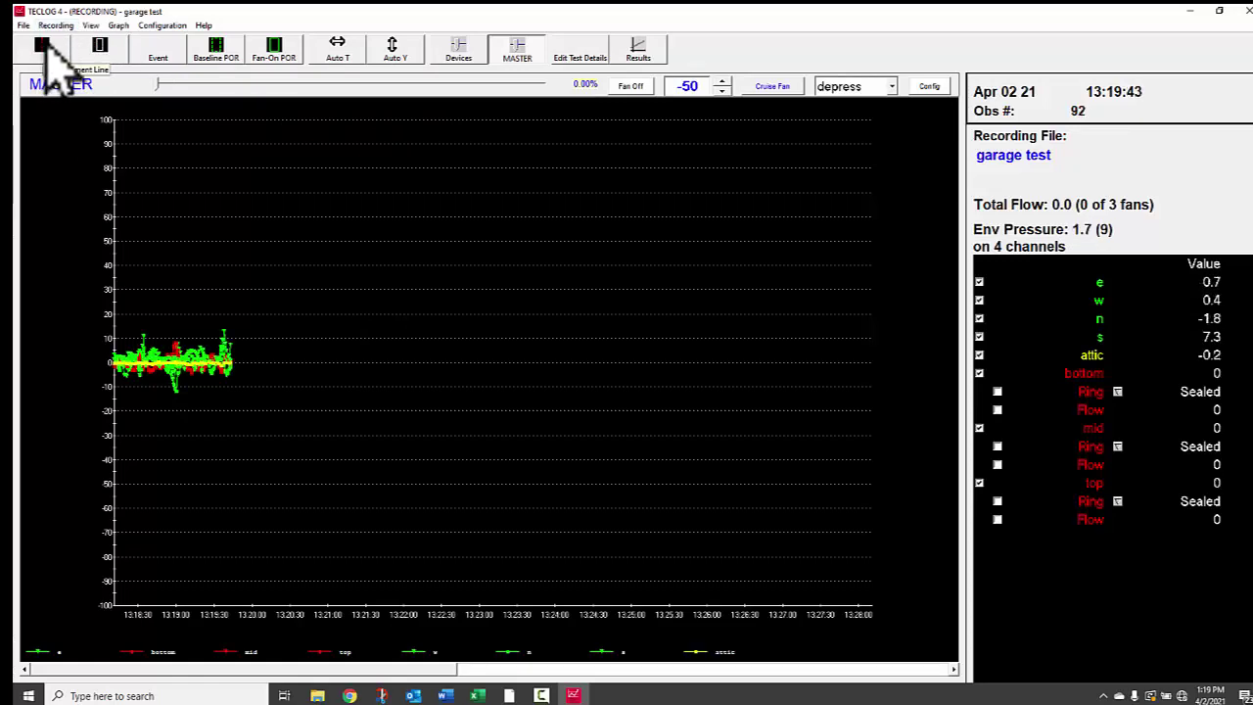
- Examine the channel values at a past moment on the graph and the averages over a selected span of about 1.12 minutes
{"action": "left_click", "coordinate": [43, 47]}
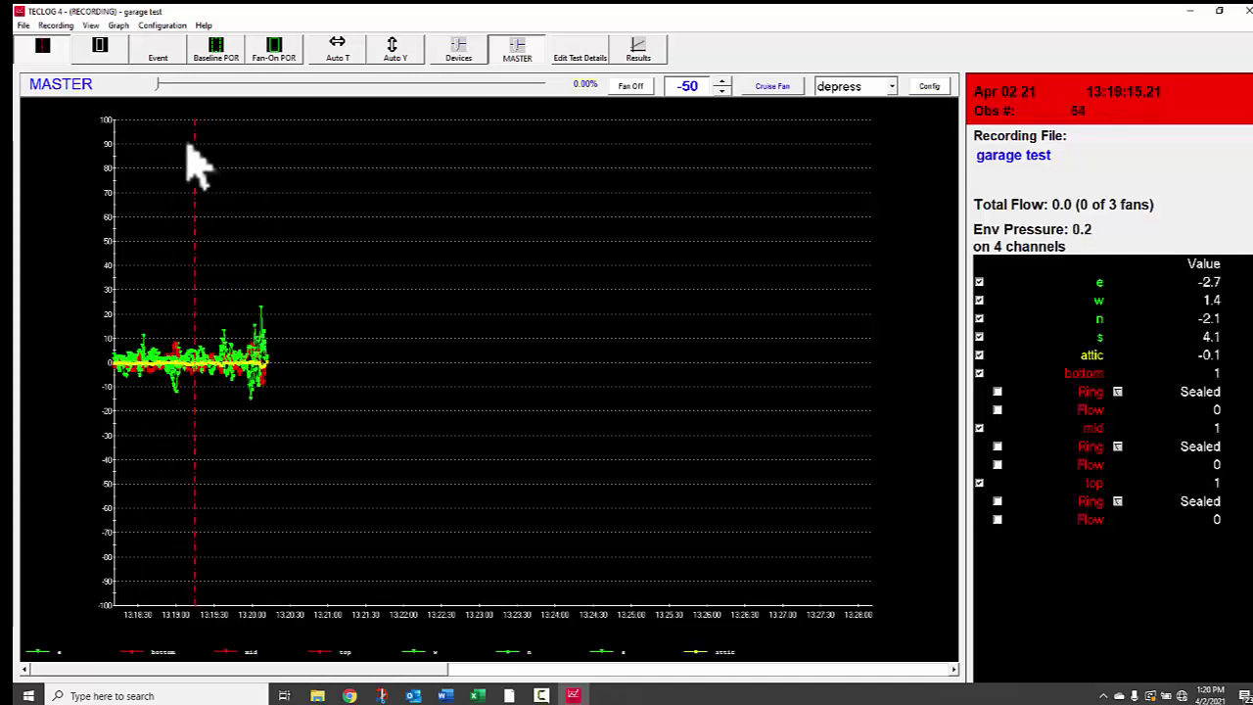
{"action": "left_click", "coordinate": [44, 47]}
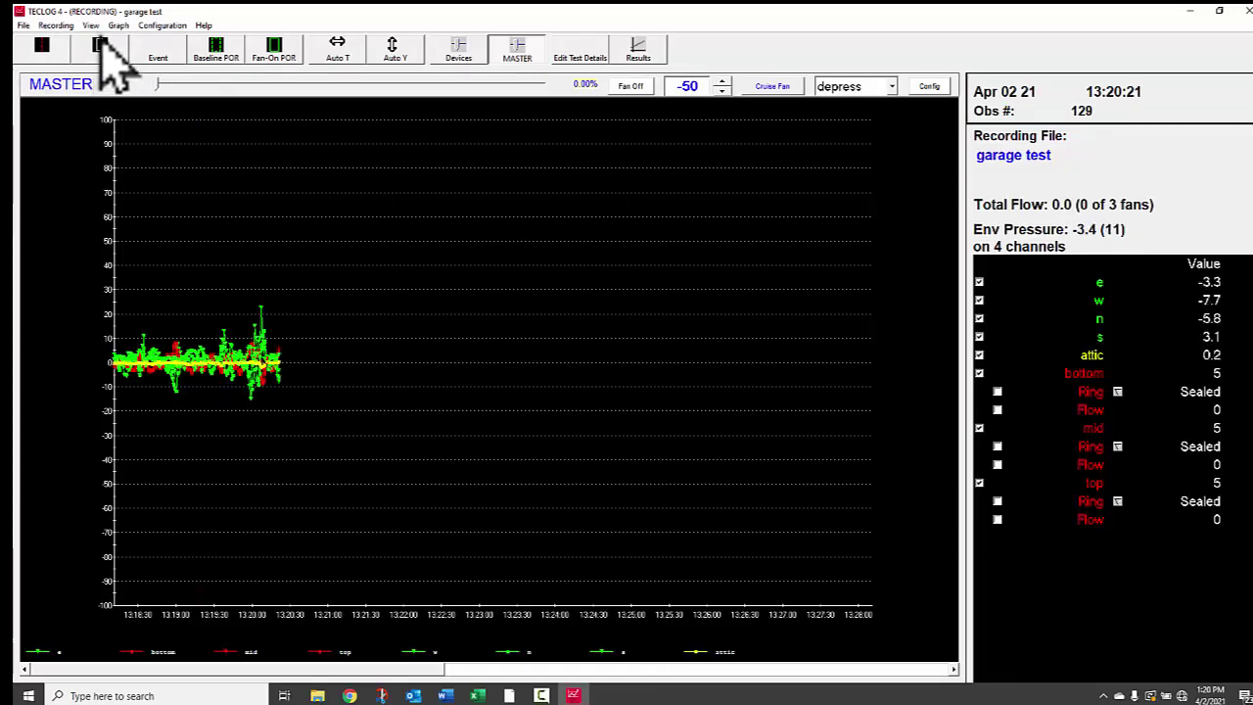
{"action": "left_click", "coordinate": [105, 46]}
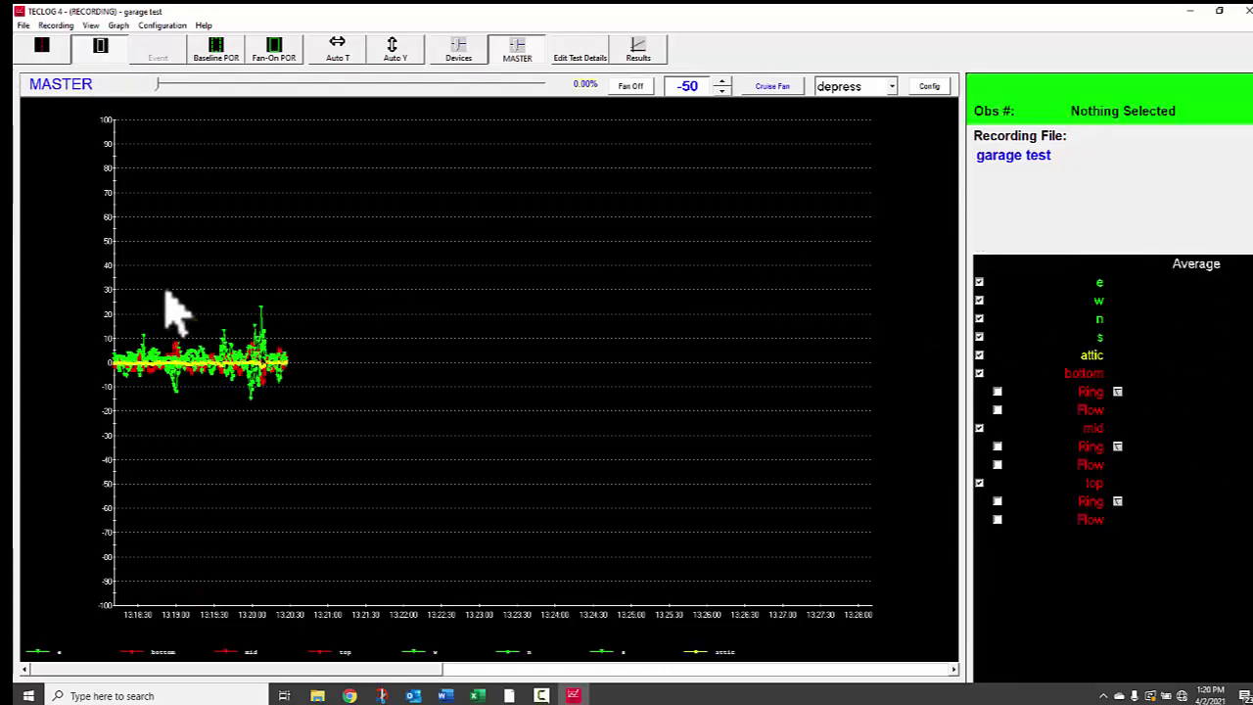
{"action": "left_click_drag", "start_coordinate": [160, 294], "coordinate": [250, 311]}
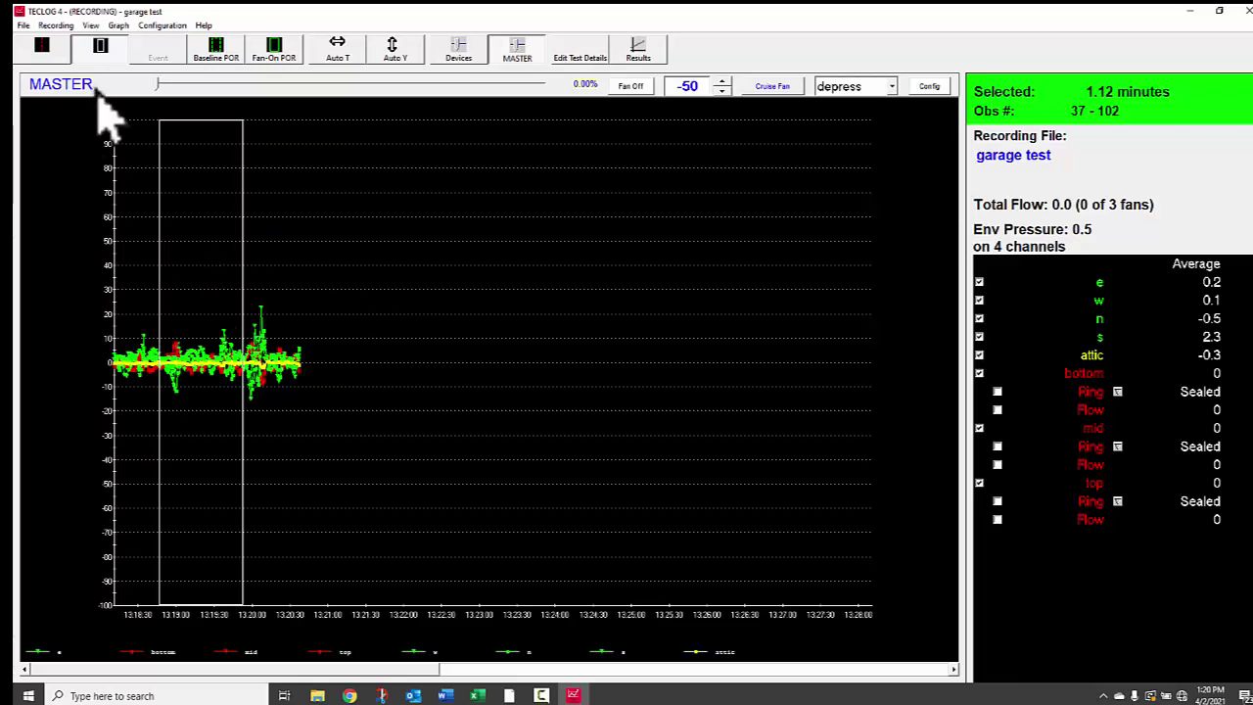
{"action": "left_click", "coordinate": [102, 45]}
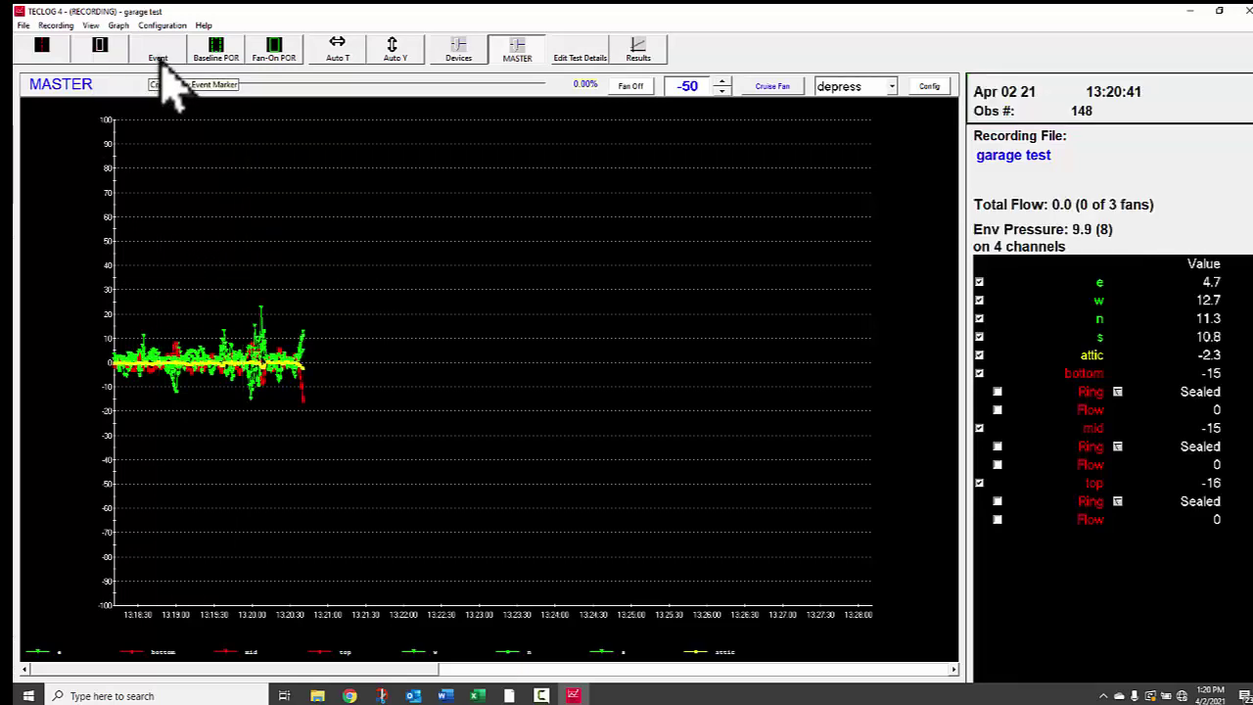
- Add an event marker with a short placeholder text at the current point in the recording
{"action": "left_click", "coordinate": [158, 53]}
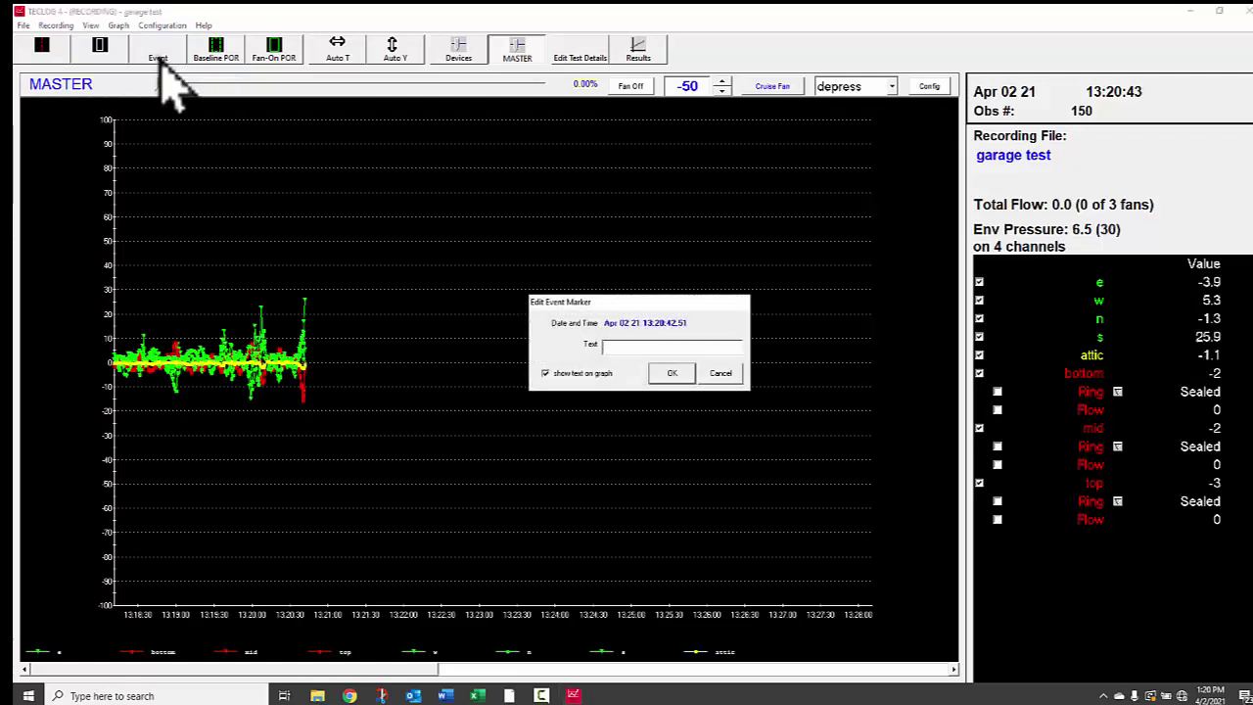
{"action": "type", "text": "elvbf"}
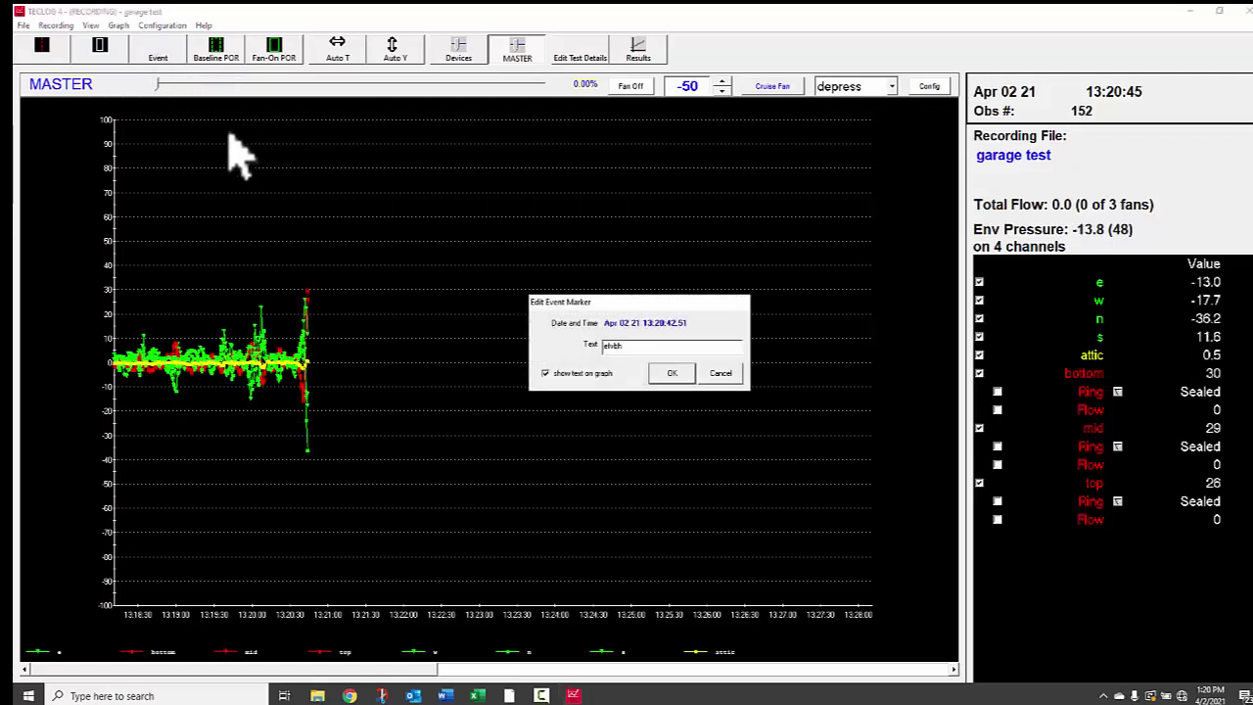
{"action": "left_click", "coordinate": [673, 373]}
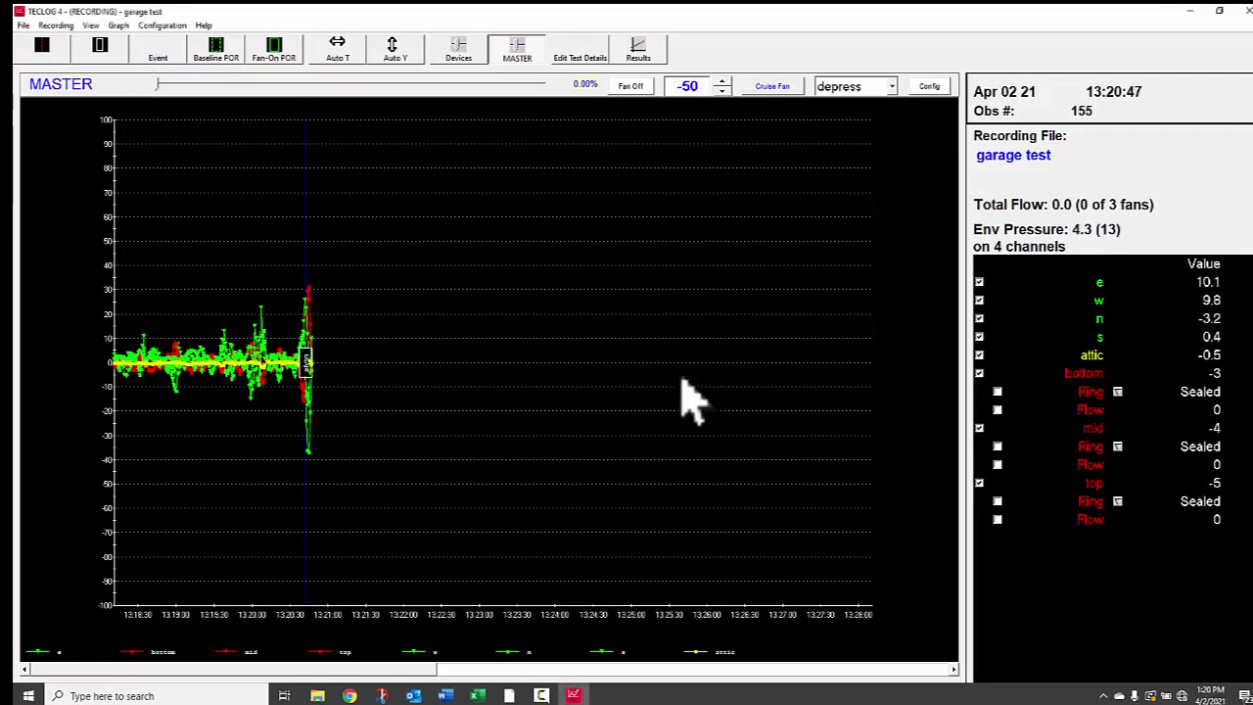
- Place the moment line at about 13:19:04 and add an event marker with a short placeholder text there
{"action": "left_click", "coordinate": [42, 45]}
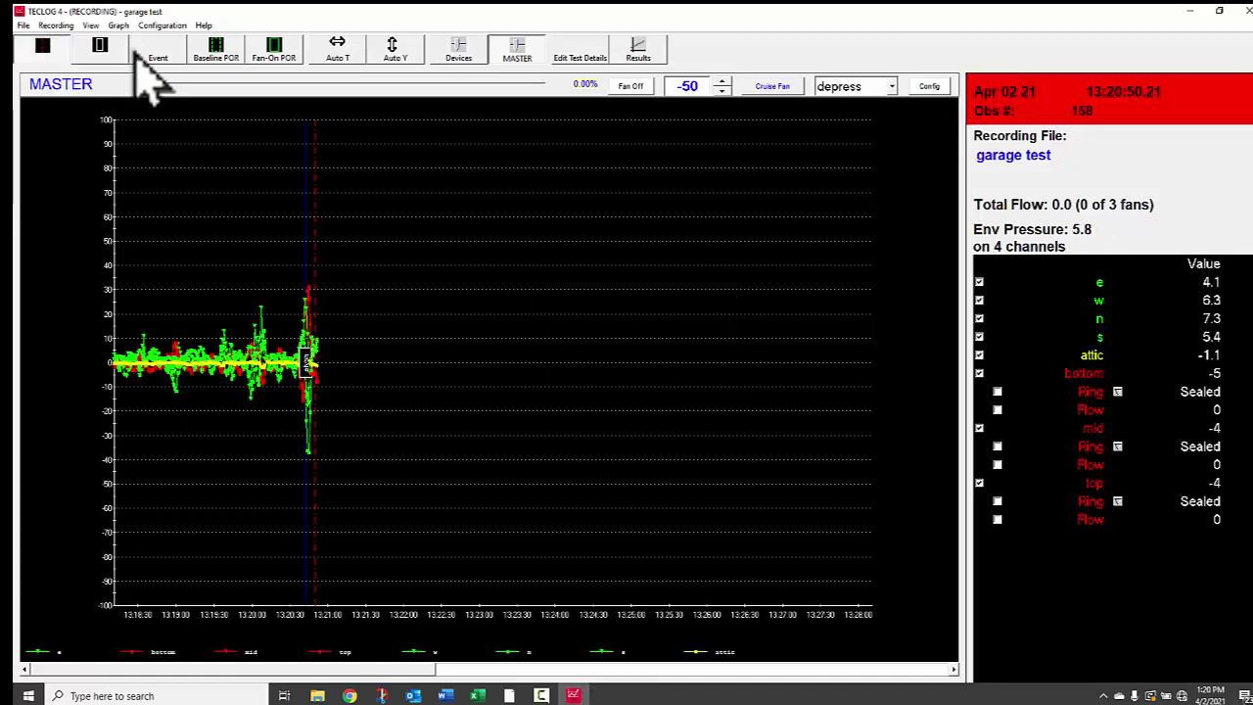
{"action": "left_click_drag", "start_coordinate": [320, 159], "coordinate": [184, 165]}
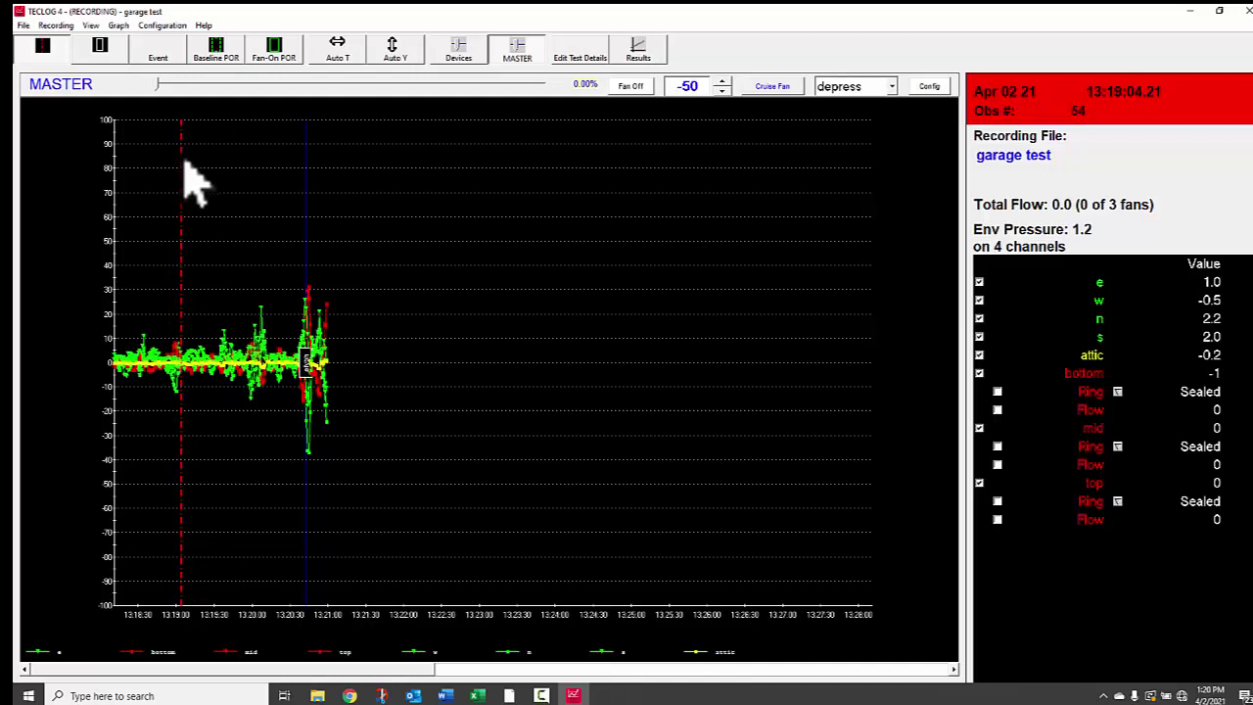
{"action": "left_click", "coordinate": [158, 54]}
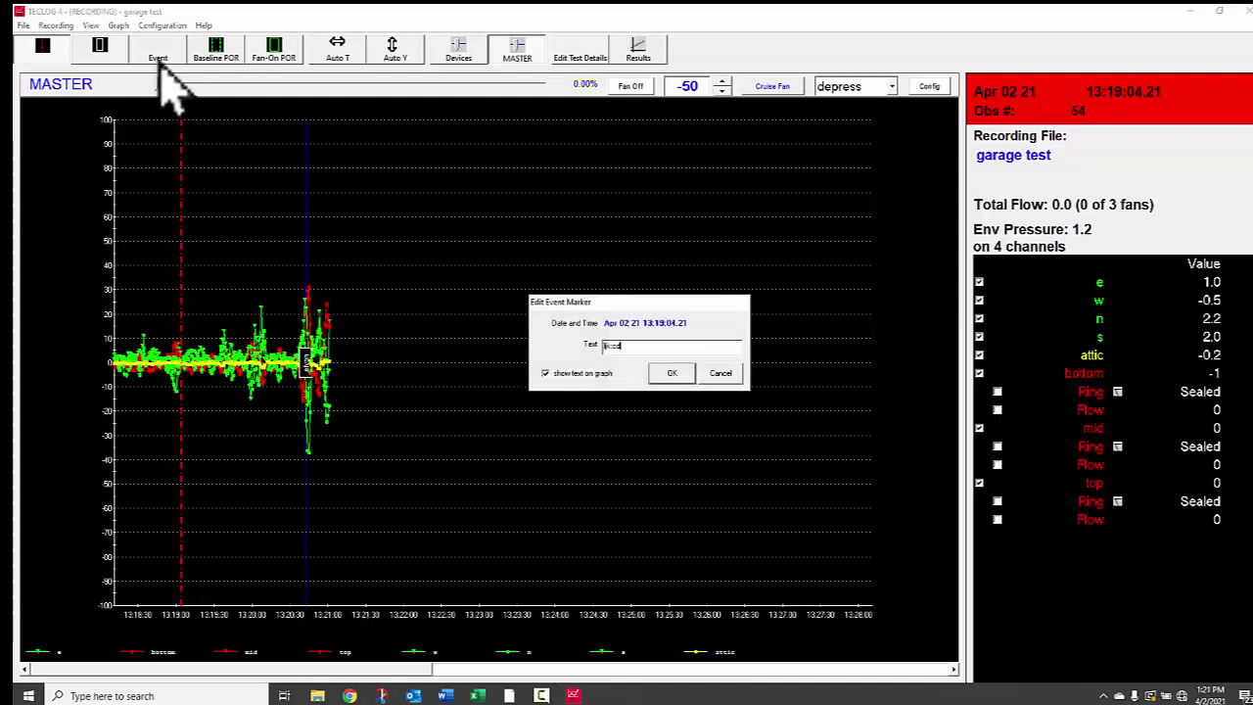
{"action": "type", "text": "lkcdjr"}
{"action": "left_click", "coordinate": [671, 373]}
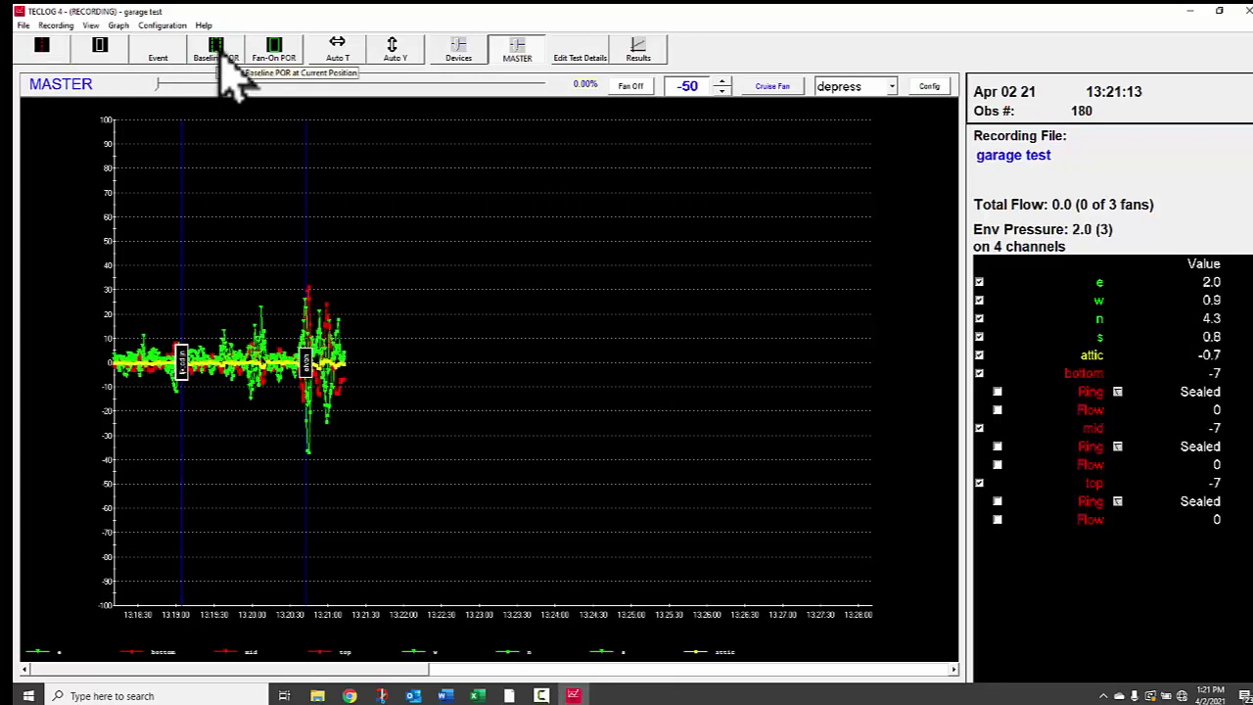
- Create a two-minute baseline period of record starting at about 13:18:33 and label it "pre base"
{"action": "left_click", "coordinate": [223, 66]}
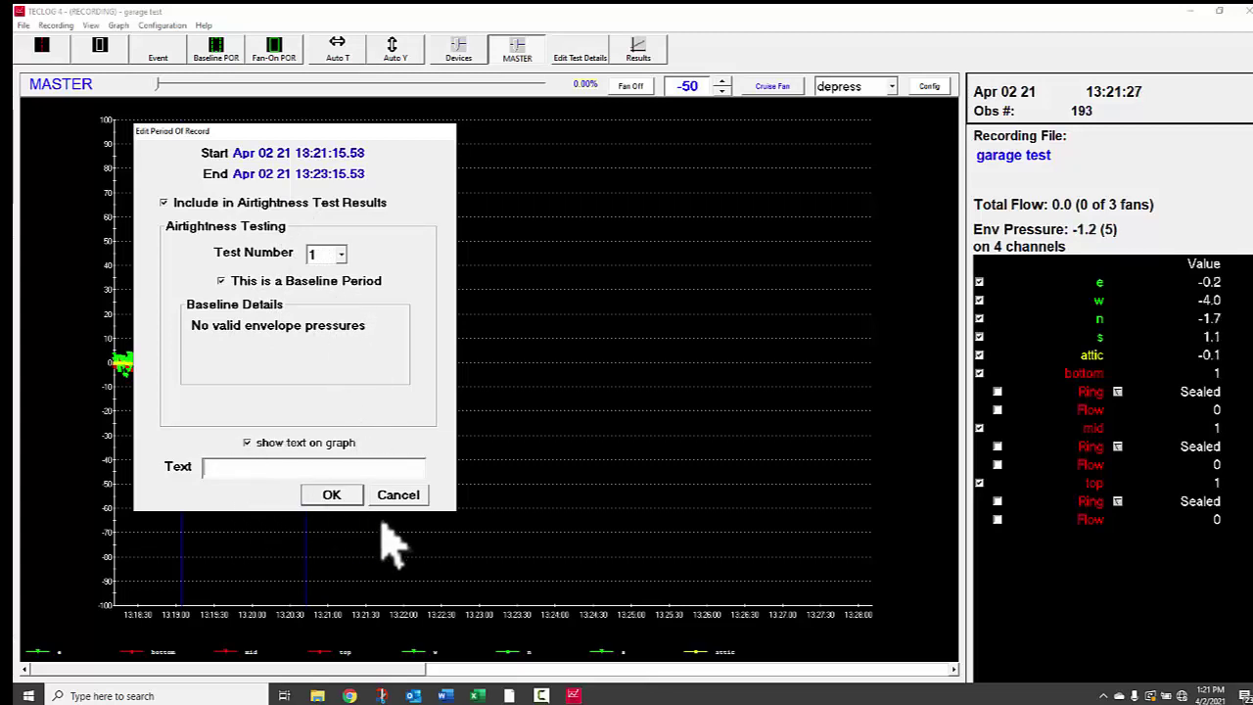
{"action": "left_click", "coordinate": [411, 500]}
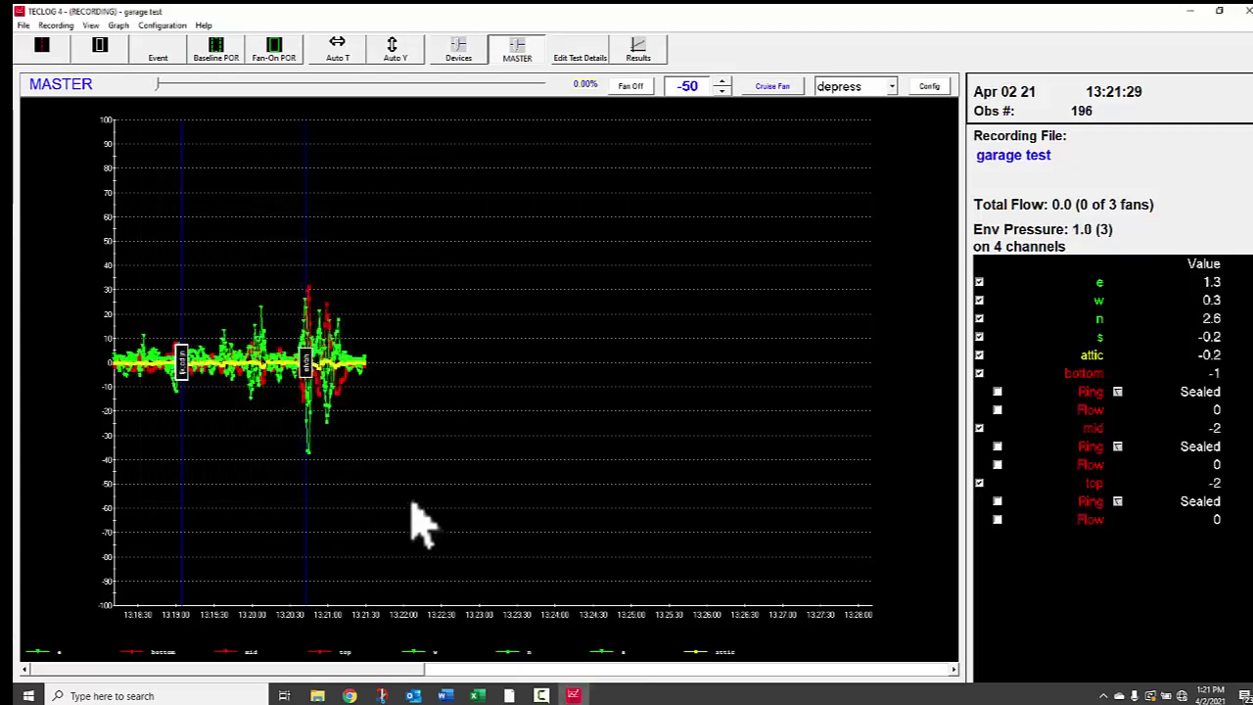
{"action": "left_click", "coordinate": [42, 49]}
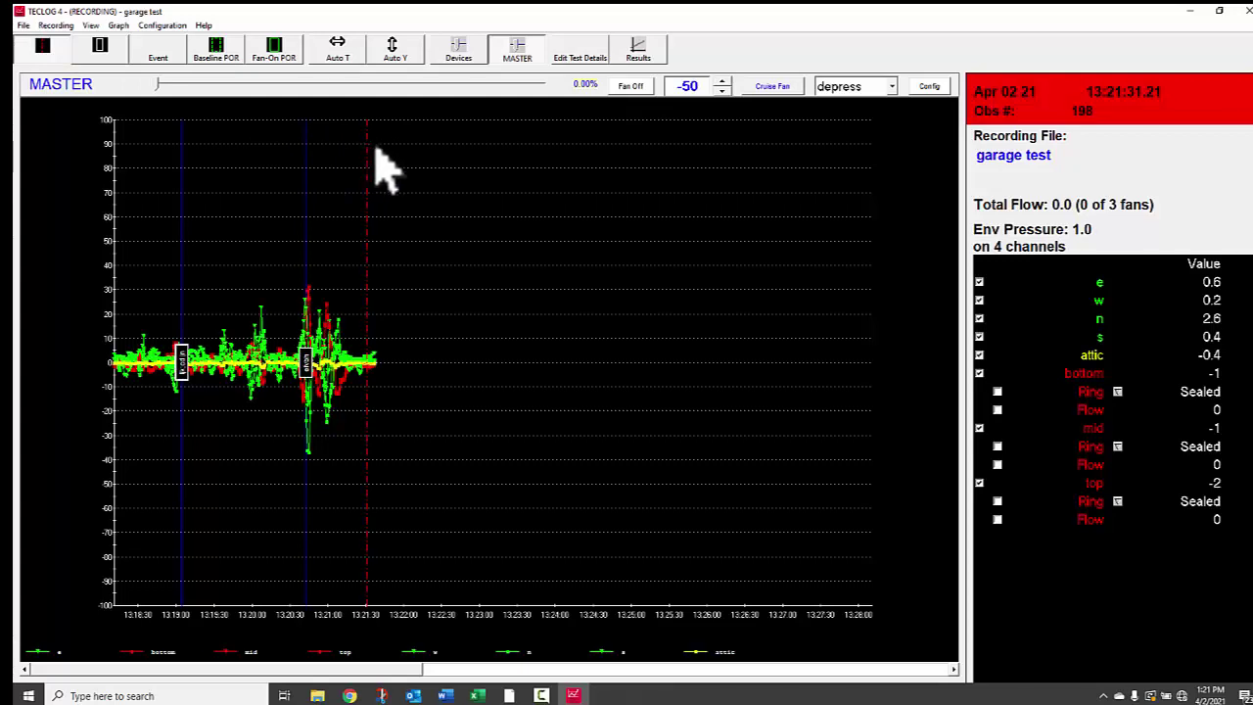
{"action": "left_click", "coordinate": [144, 156]}
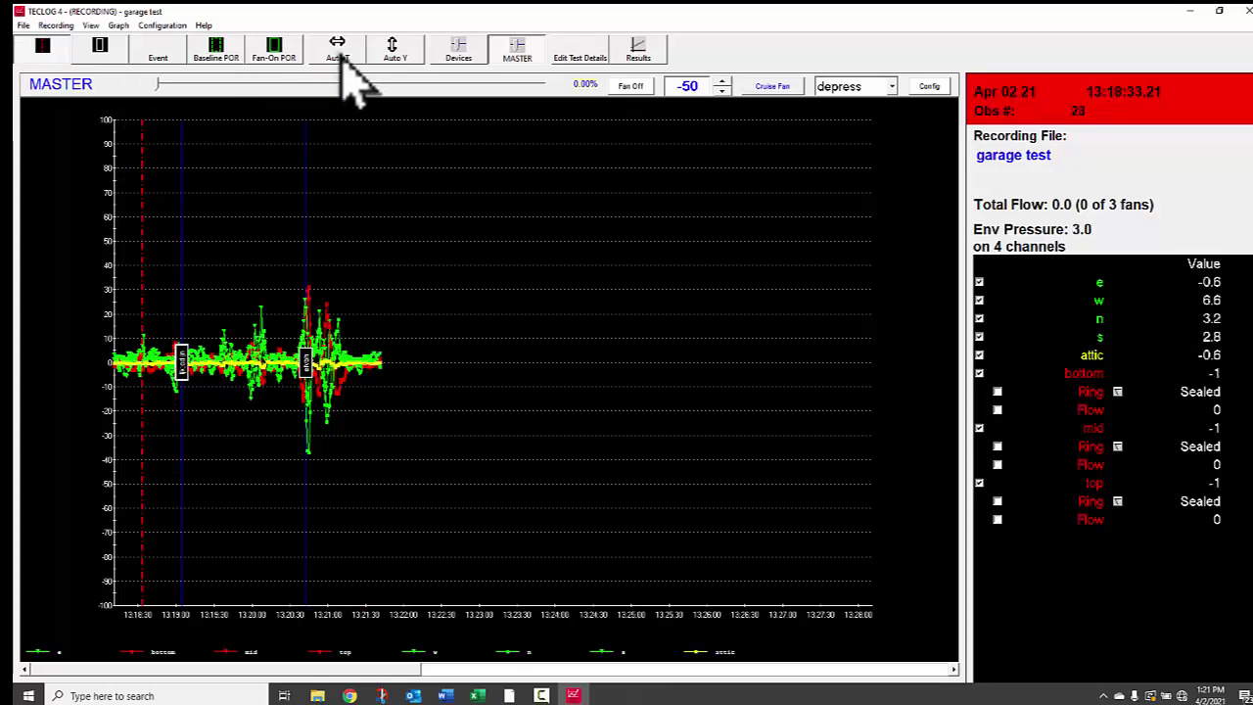
{"action": "left_click", "coordinate": [214, 49]}
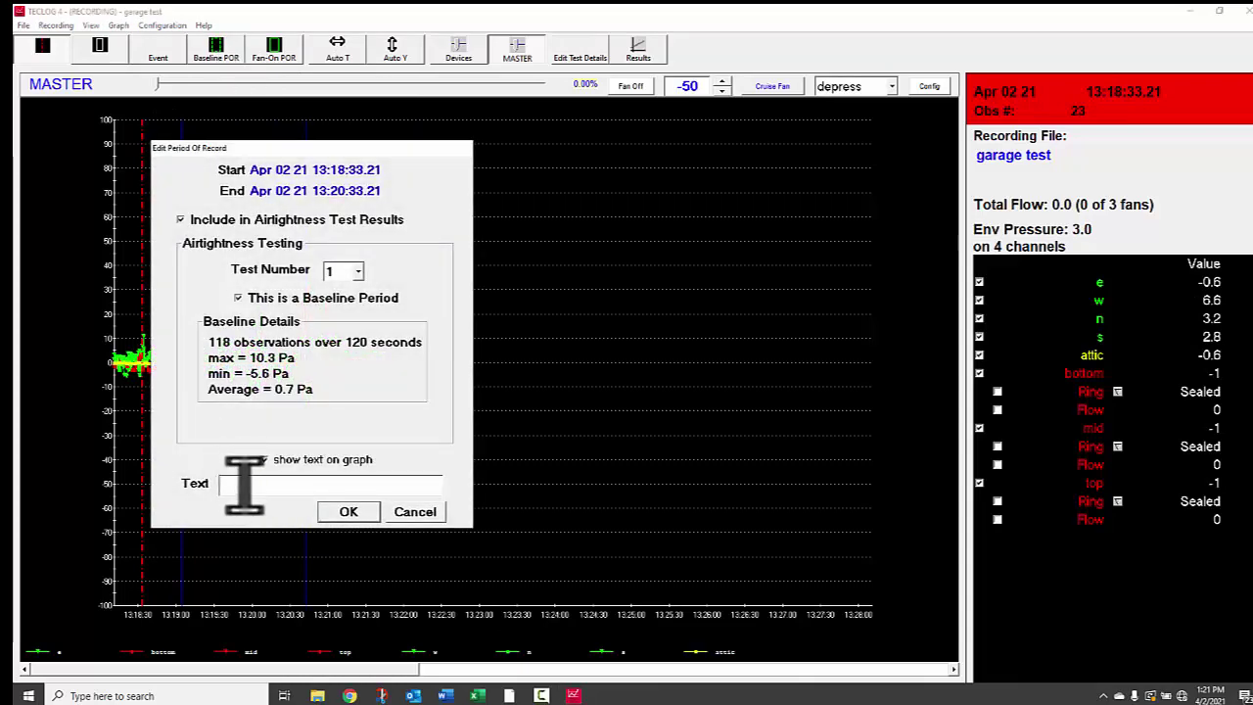
{"action": "type", "text": "pre base"}
{"action": "left_click", "coordinate": [366, 511]}
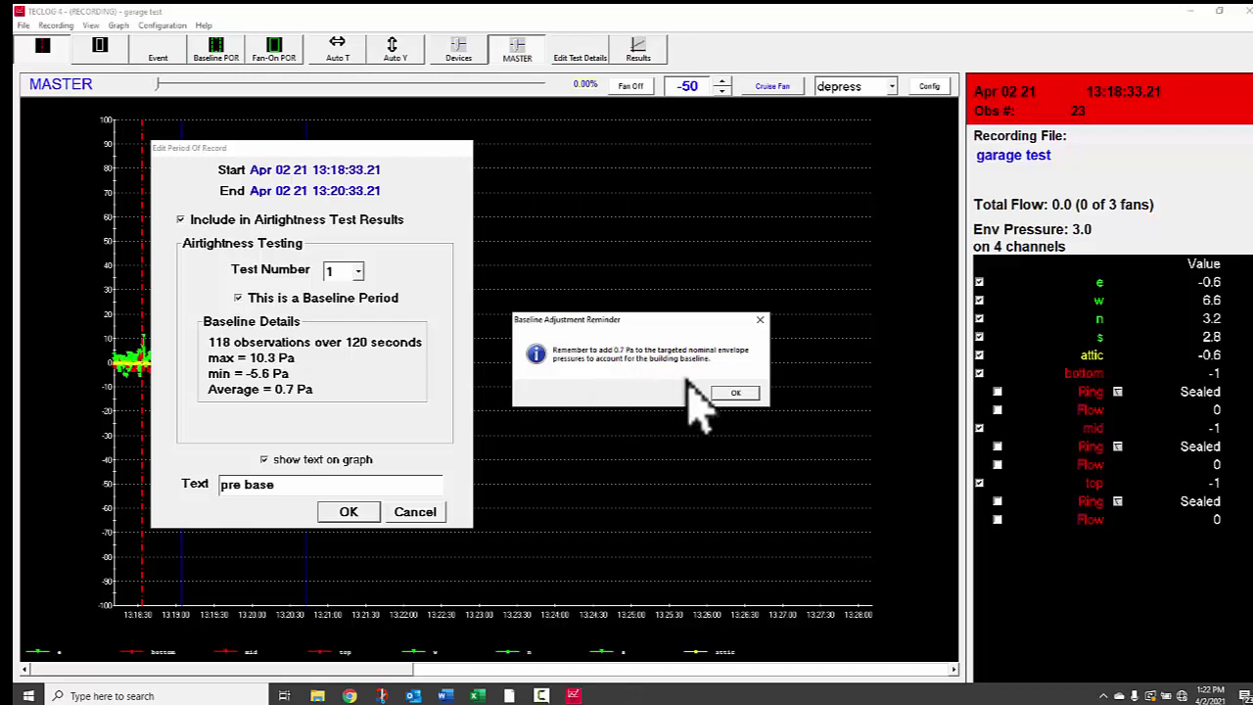
{"action": "left_click", "coordinate": [736, 395]}
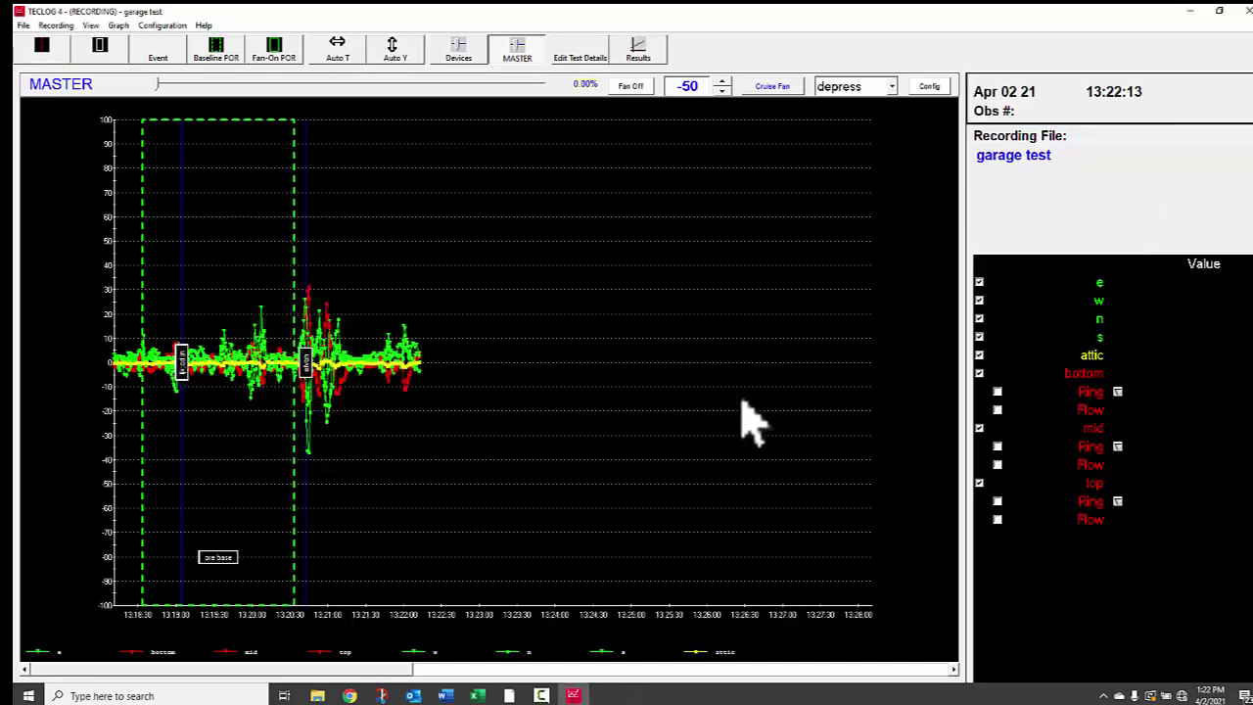
- Set the master cruise target pressure to -75
{"action": "left_click", "coordinate": [723, 82]}
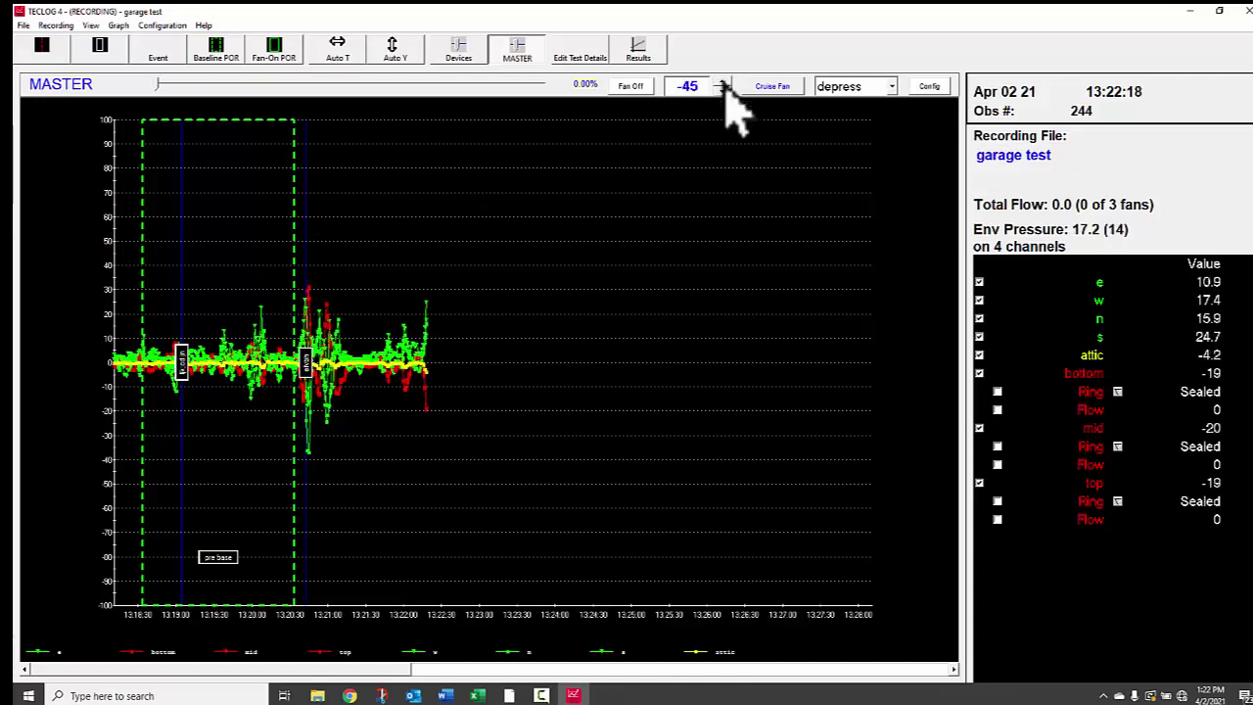
{"action": "left_click", "coordinate": [723, 91]}
{"action": "double_click", "coordinate": [723, 92]}
{"action": "double_click", "coordinate": [723, 92]}
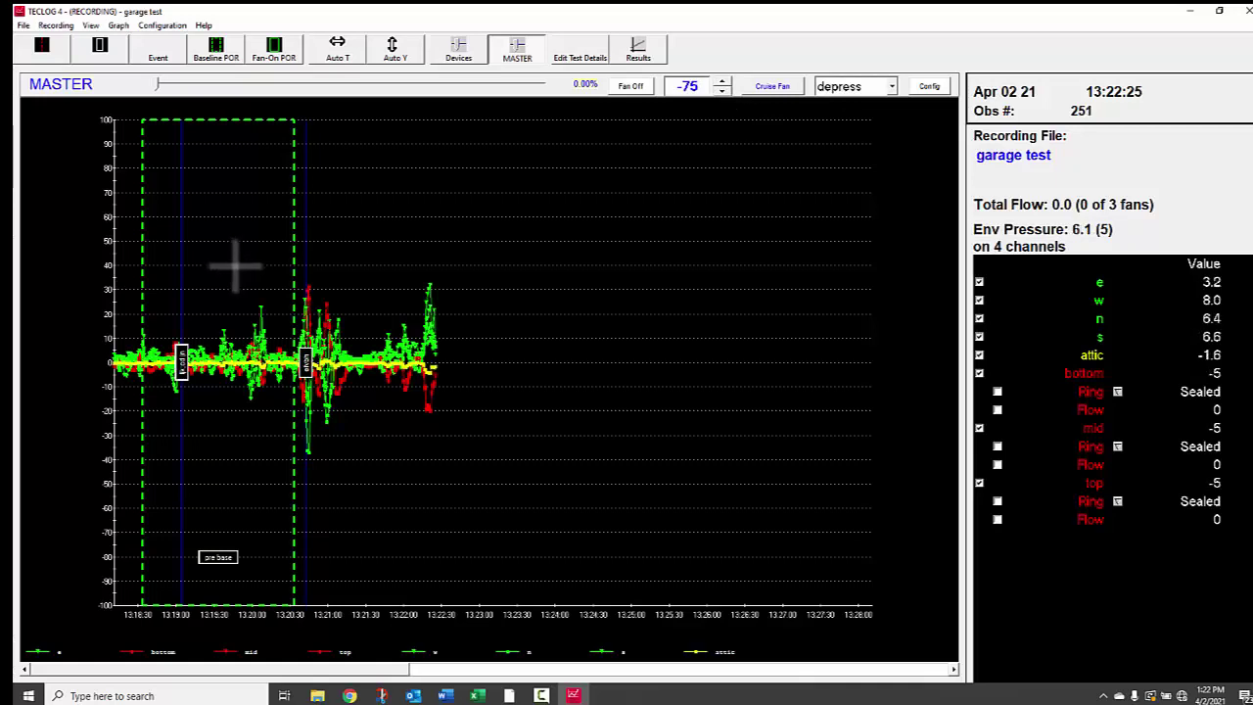
- Check the average envelope pressure of the "pre base" period and set the master cruise target to -74.3
{"action": "left_click", "coordinate": [238, 266]}
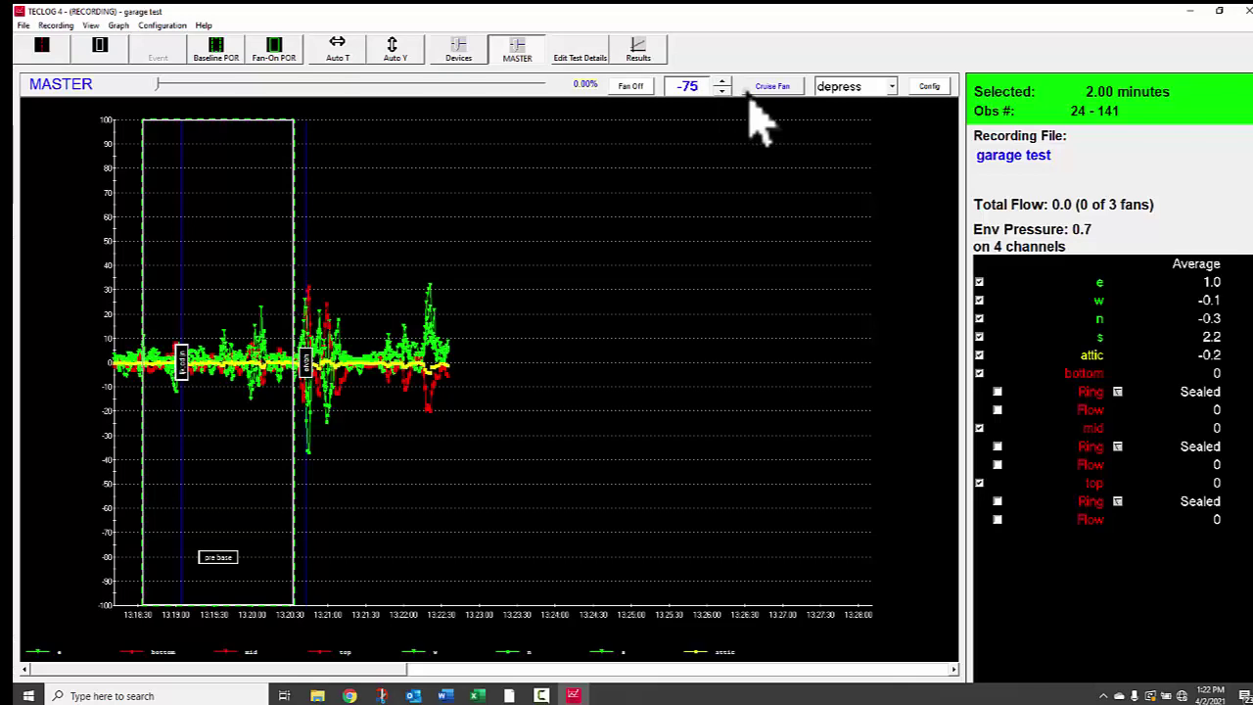
{"action": "key", "text": "BackSpace"}
{"action": "type", "text": "4.3"}
{"action": "left_click", "coordinate": [707, 240]}
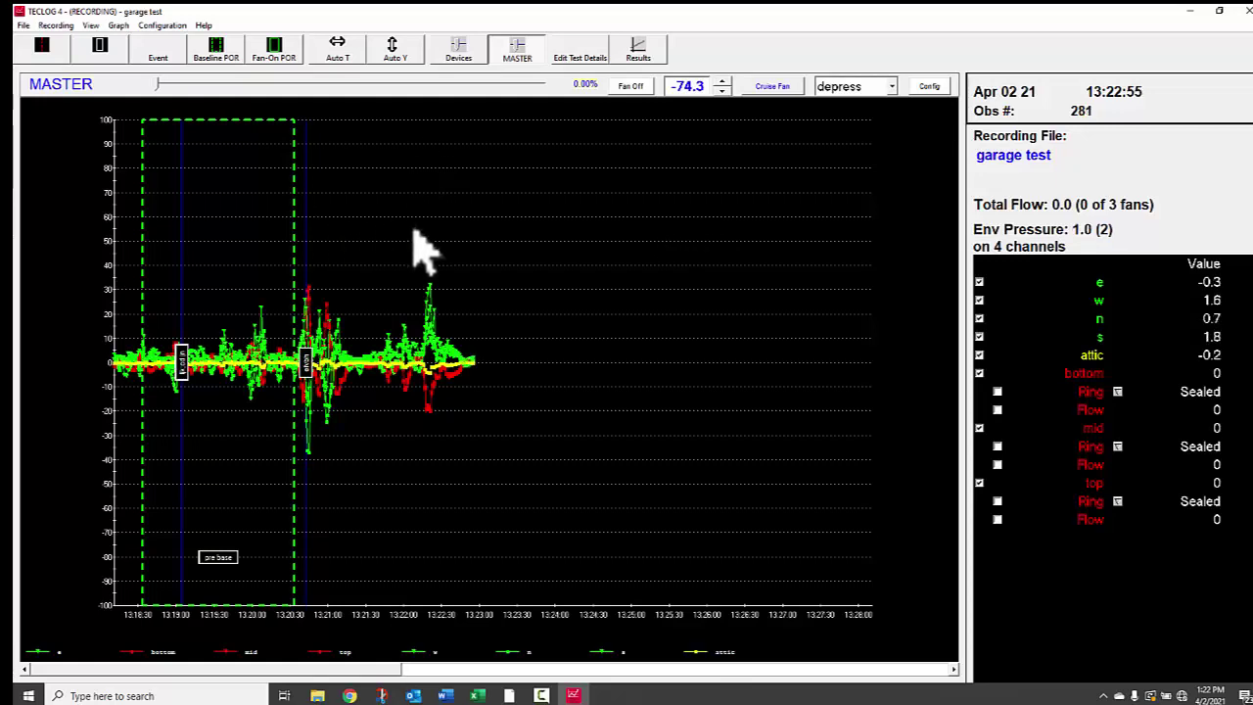
- Zoom the graph in on the readings from about 13:21:16 to 13:21:53, and restore automatic time and vertical scaling
{"action": "mouse_move", "coordinate": [420, 244]}
{"action": "left_mouse_down"}
{"action": "mouse_move", "coordinate": [651, 284]}
{"action": "mouse_move", "coordinate": [433, 265]}
{"action": "mouse_move", "coordinate": [414, 218]}
{"action": "mouse_move", "coordinate": [427, 288]}
{"action": "mouse_move", "coordinate": [430, 230]}
{"action": "left_mouse_up"}
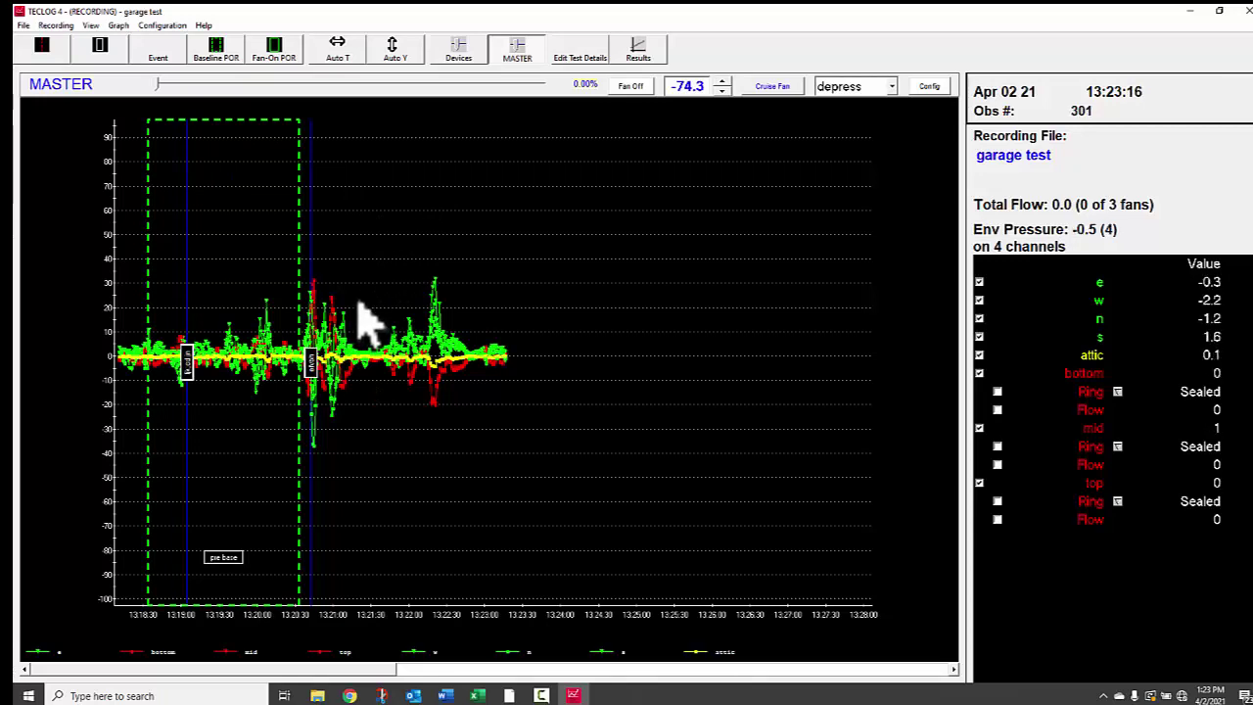
{"action": "left_click_drag", "start_coordinate": [353, 291], "coordinate": [406, 411]}
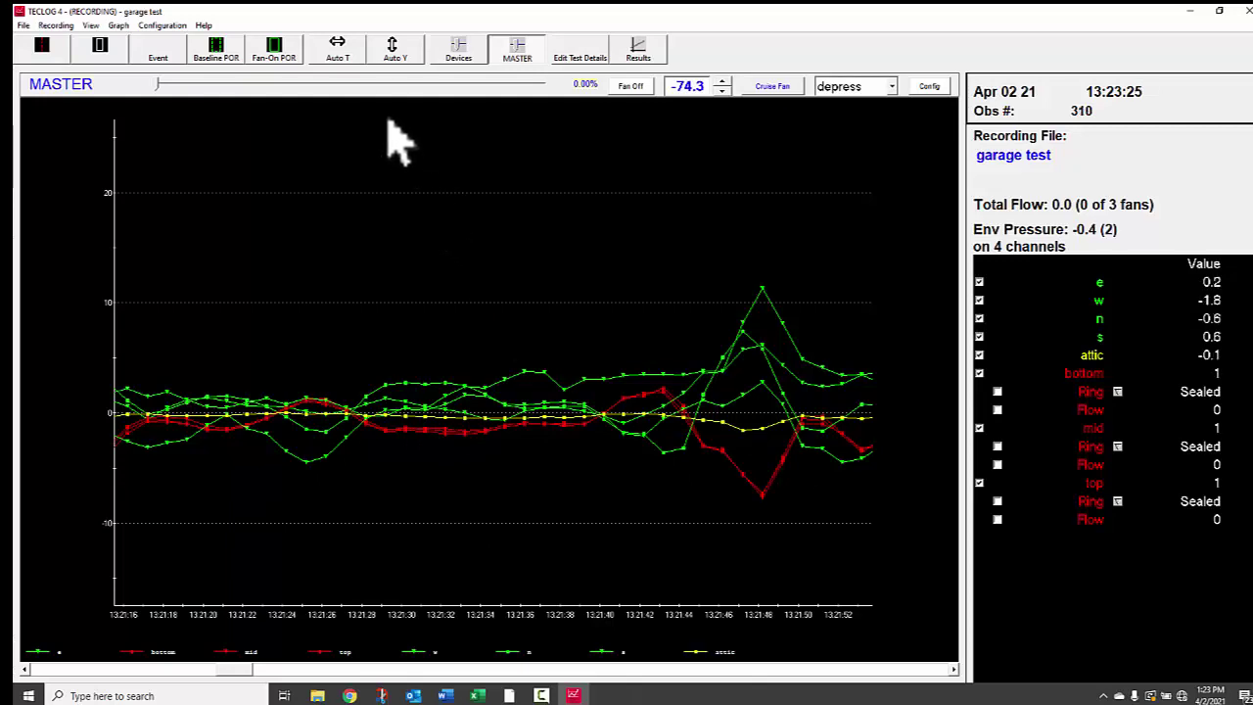
{"action": "left_click", "coordinate": [342, 57]}
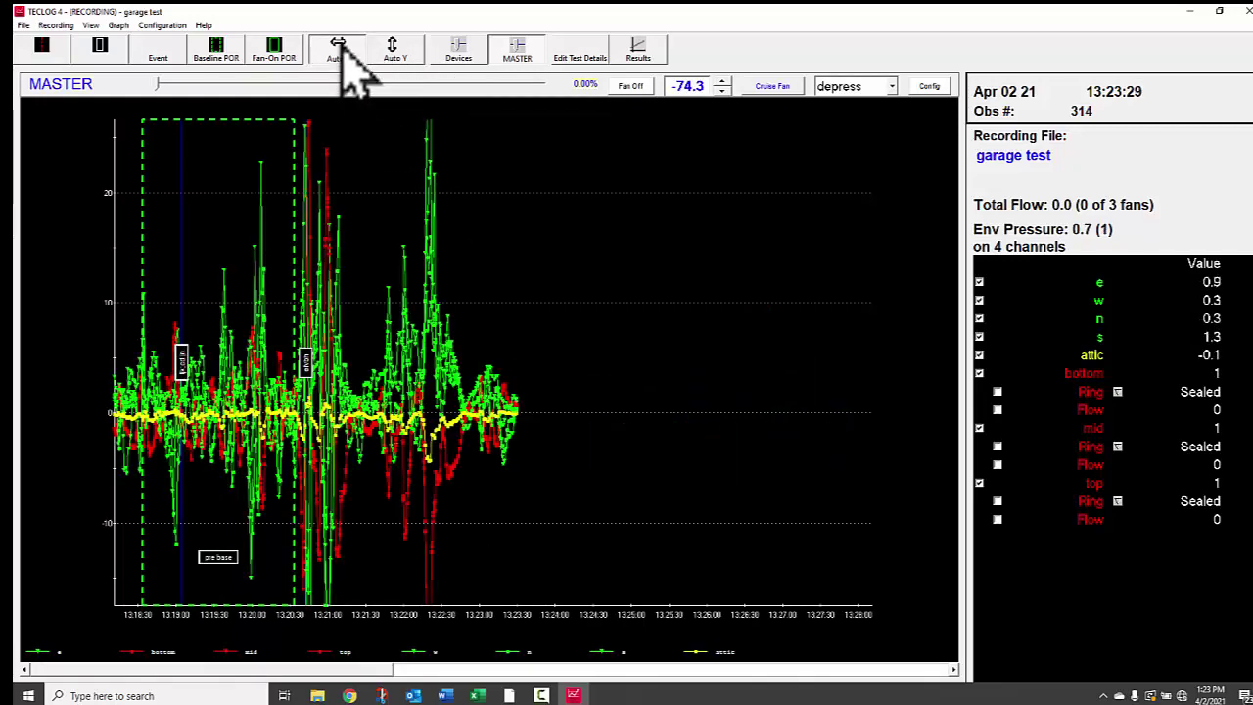
{"action": "left_click", "coordinate": [400, 54]}
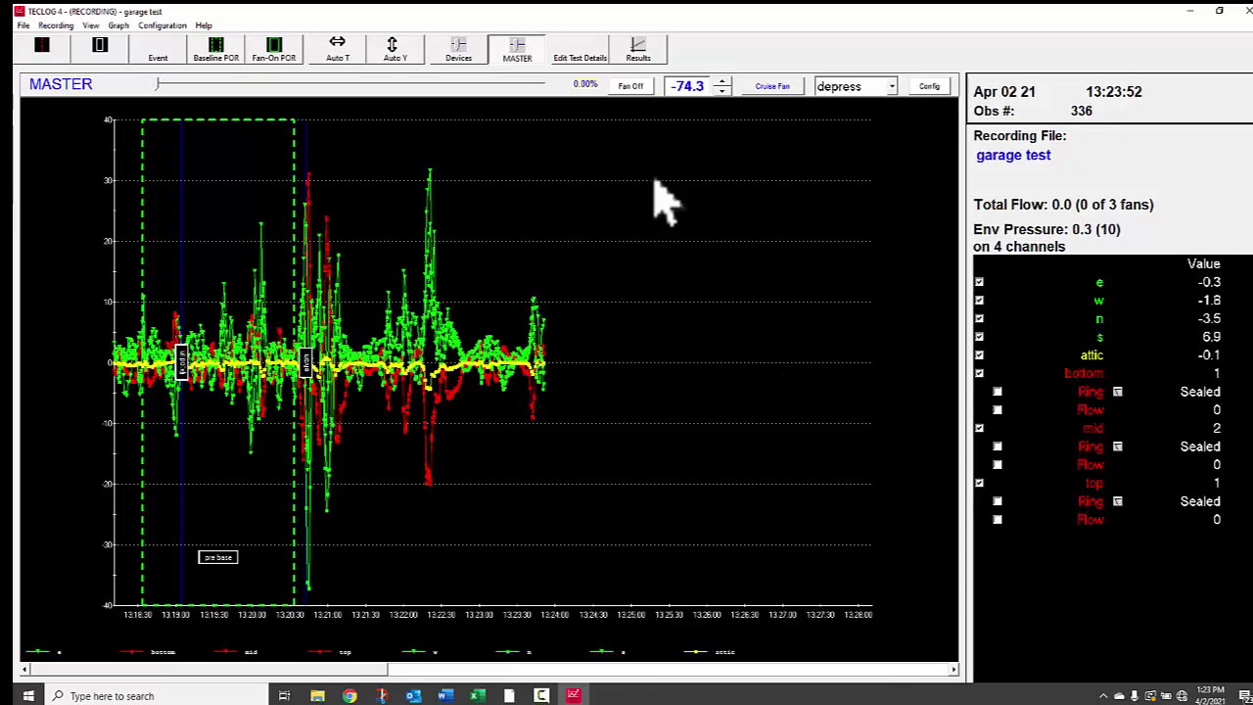
- Try cruising the fans from the master control, and mark all flow devices as open
{"action": "left_click", "coordinate": [778, 87]}
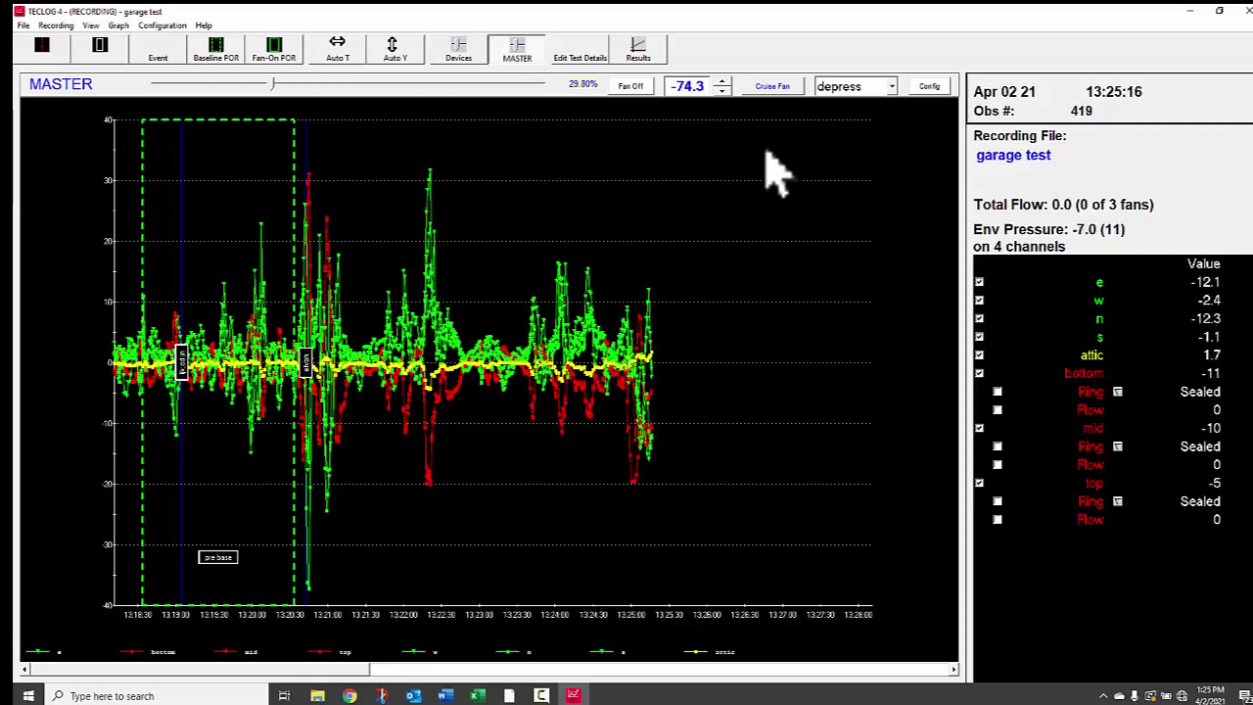
{"action": "left_click", "coordinate": [1114, 392]}
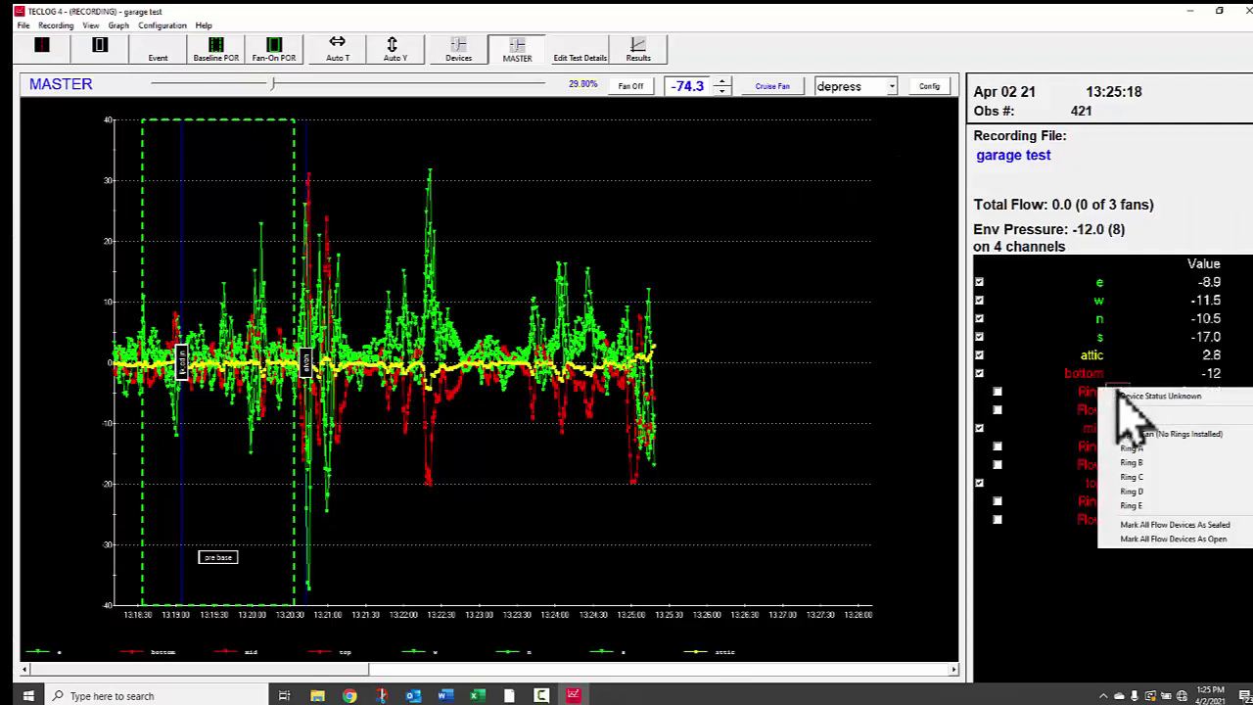
{"action": "left_click", "coordinate": [1153, 541]}
{"action": "left_click", "coordinate": [1151, 540]}
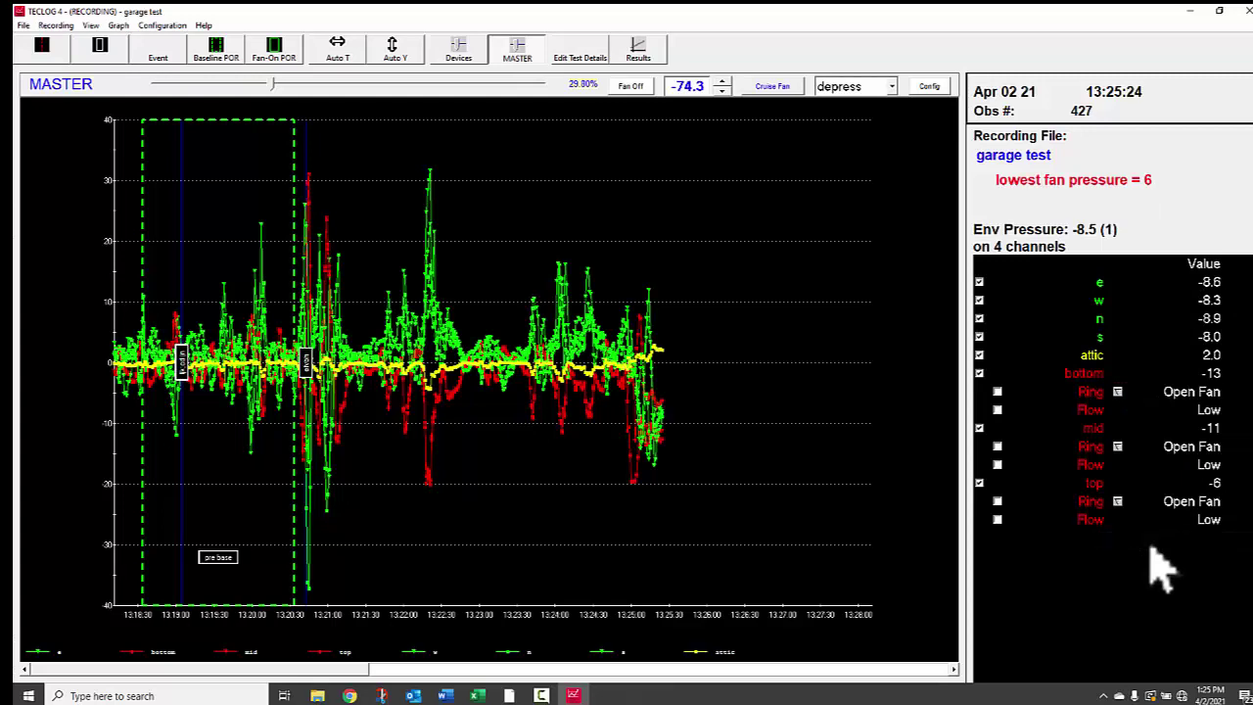
- Cruise all fans to the master target pressure and autoscale the graph's vertical axis
{"action": "left_click", "coordinate": [781, 88]}
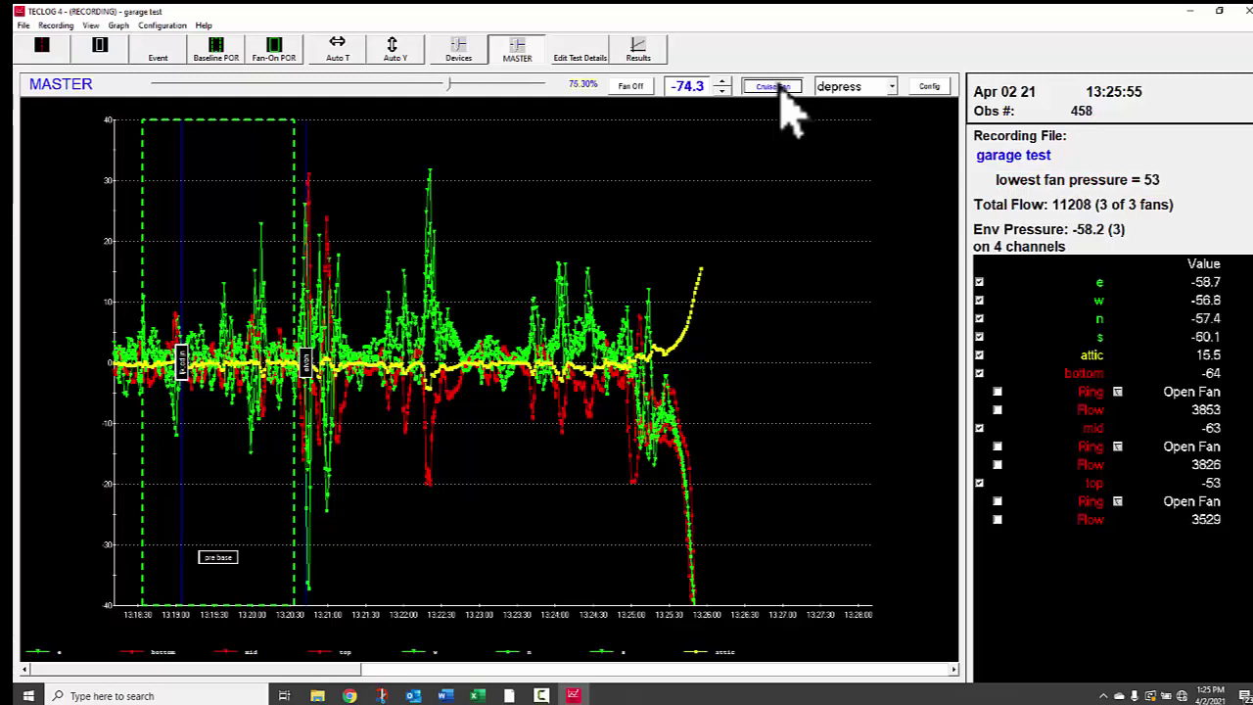
{"action": "left_click", "coordinate": [396, 49]}
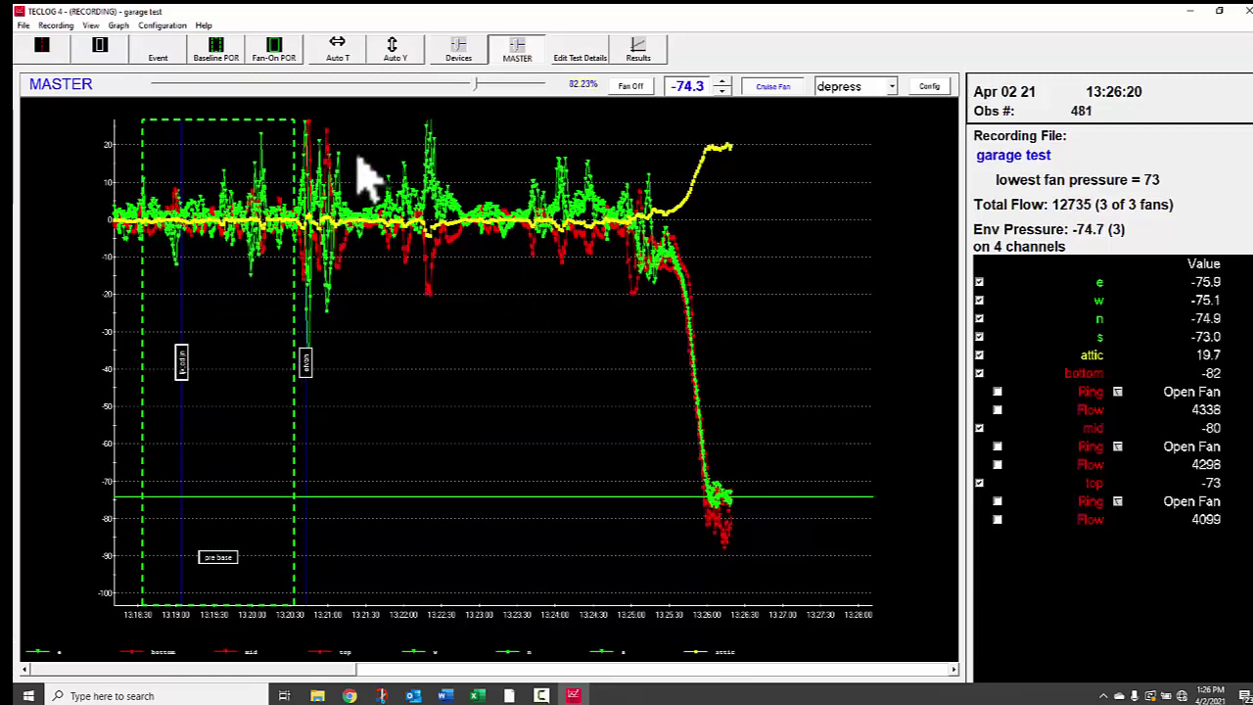
- Record a fan-on period labelled "-75" for test number 1 at the current cruise target
{"action": "left_click", "coordinate": [284, 54]}
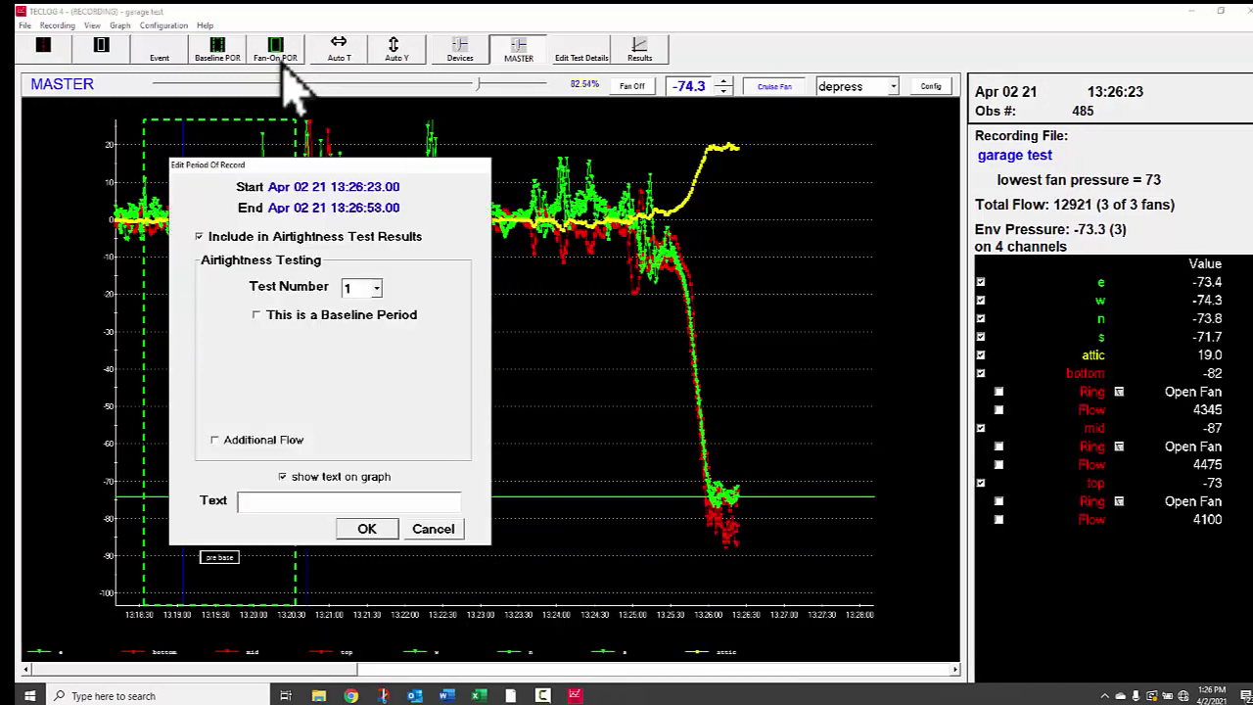
{"action": "type", "text": "-75"}
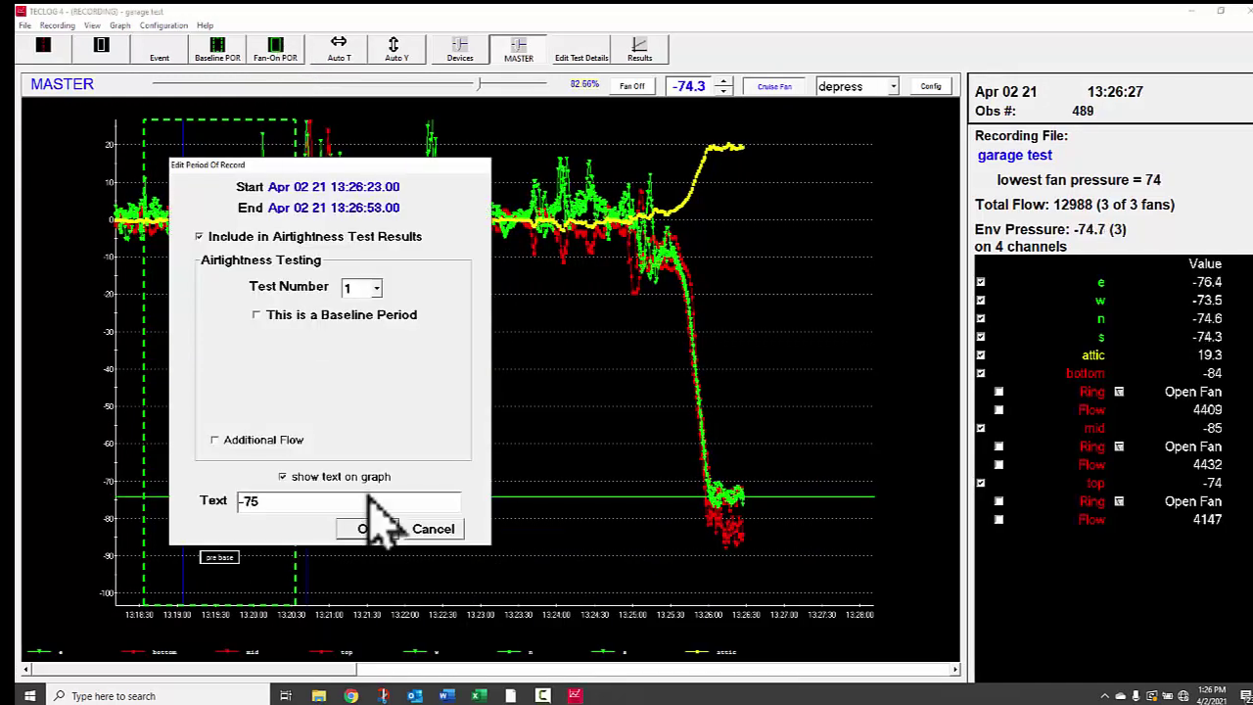
{"action": "left_click", "coordinate": [370, 530]}
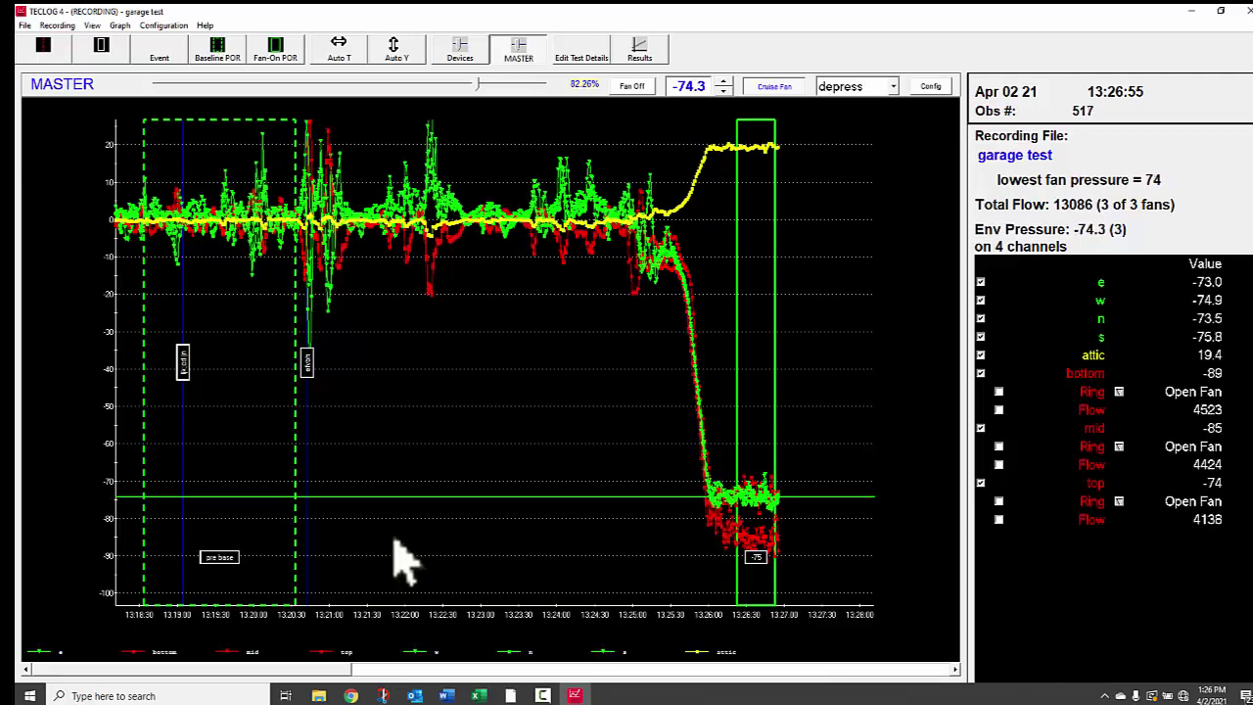
- Set the master cruise target to -69.3 and record a fan-on period labelled "-70"
{"action": "left_click", "coordinate": [726, 81]}
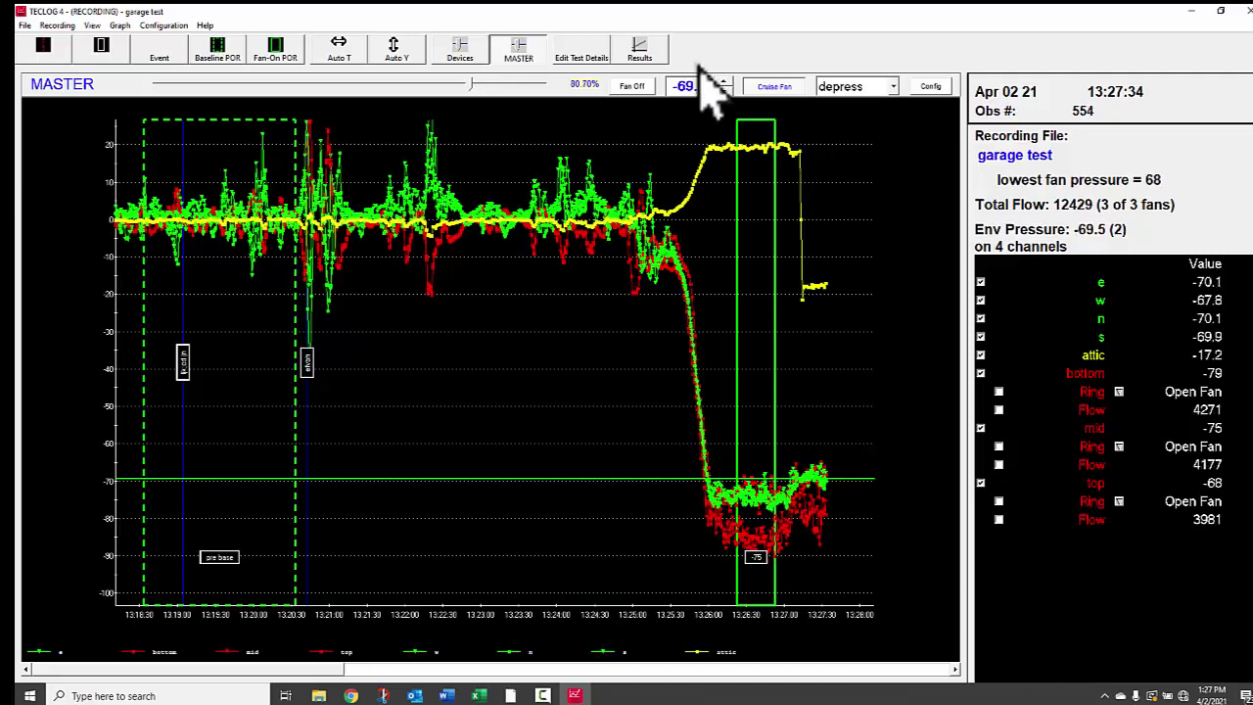
{"action": "left_click", "coordinate": [277, 51]}
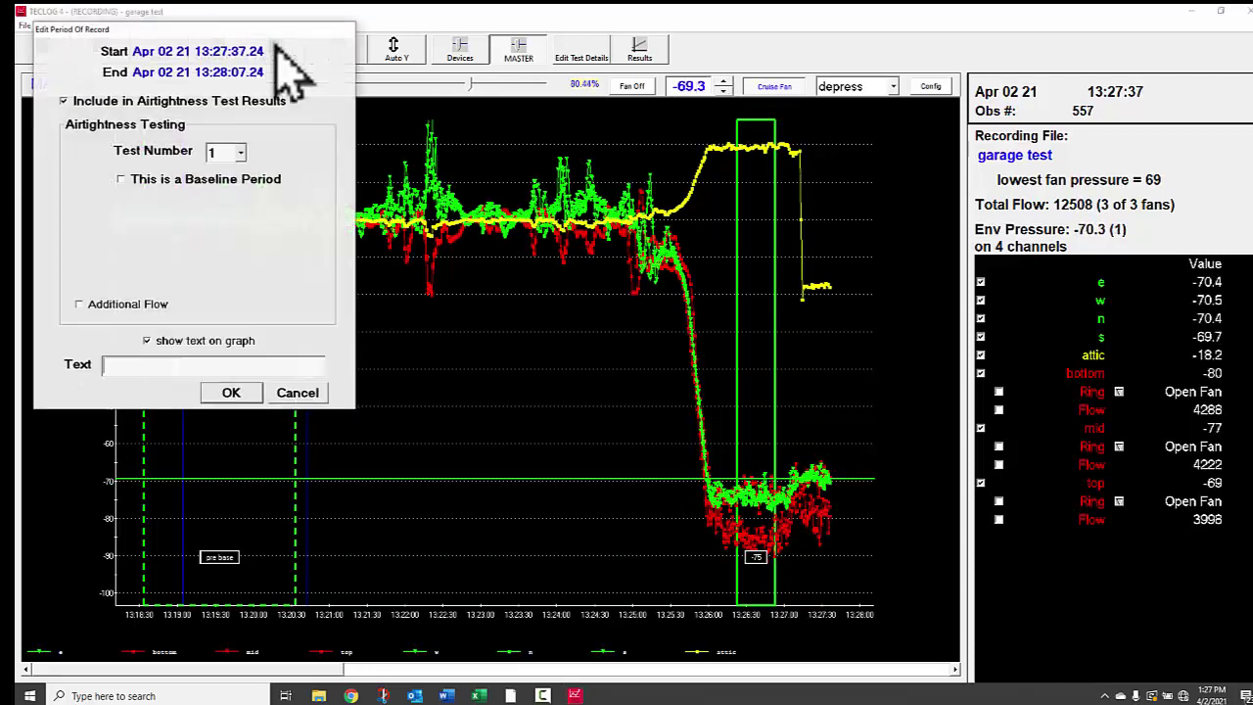
{"action": "left_click", "coordinate": [206, 364]}
{"action": "type", "text": "-70"}
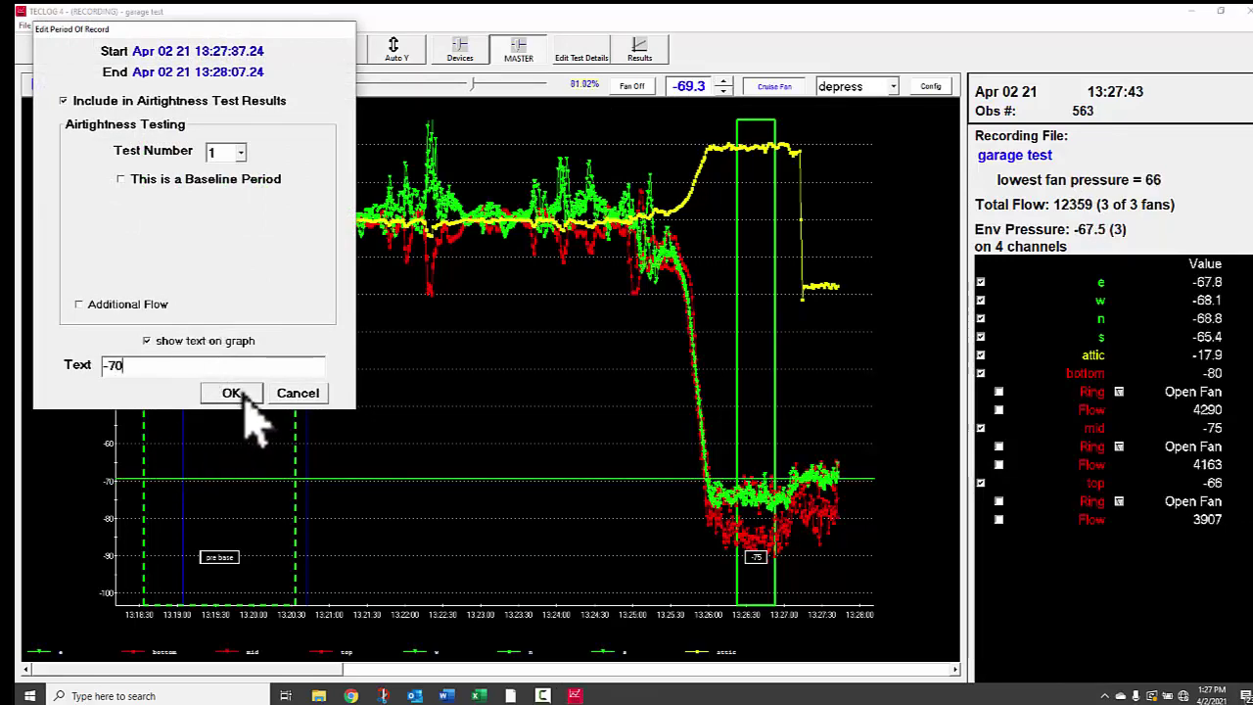
{"action": "left_click", "coordinate": [233, 393]}
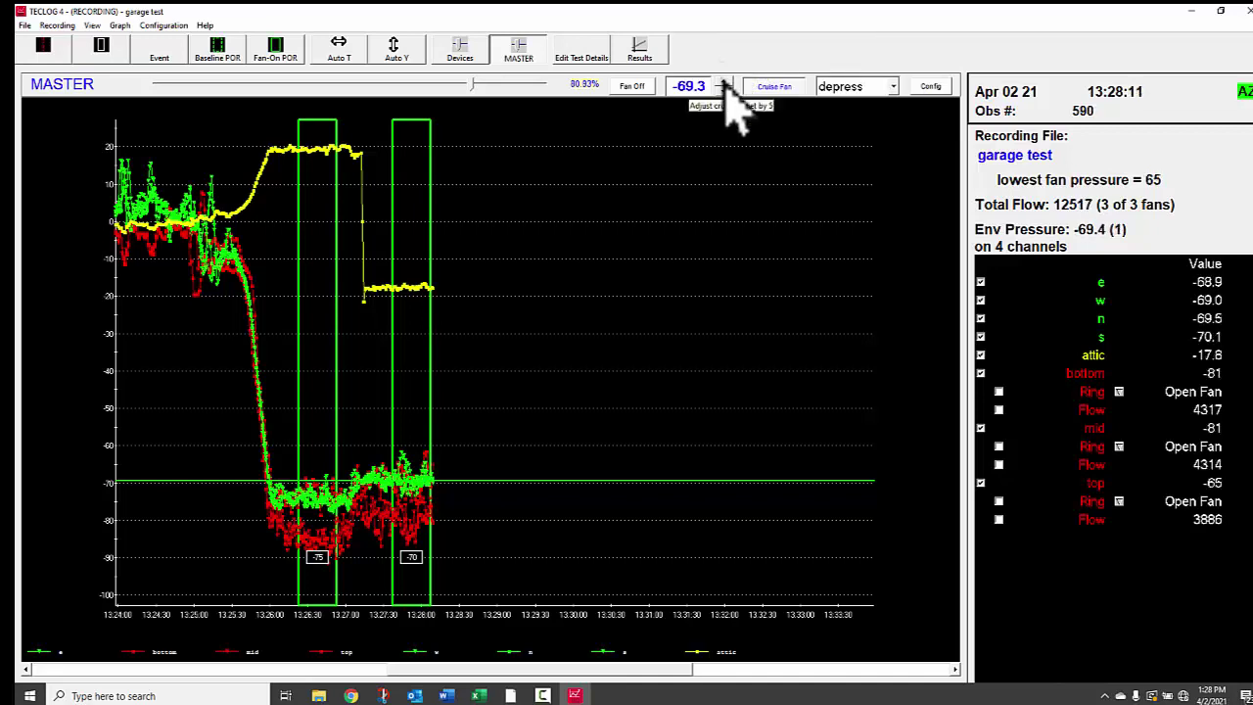
- Record a fan-on period labelled "-65" at a master cruise target of -64.3, and check the airtightness results
{"action": "left_click", "coordinate": [725, 84]}
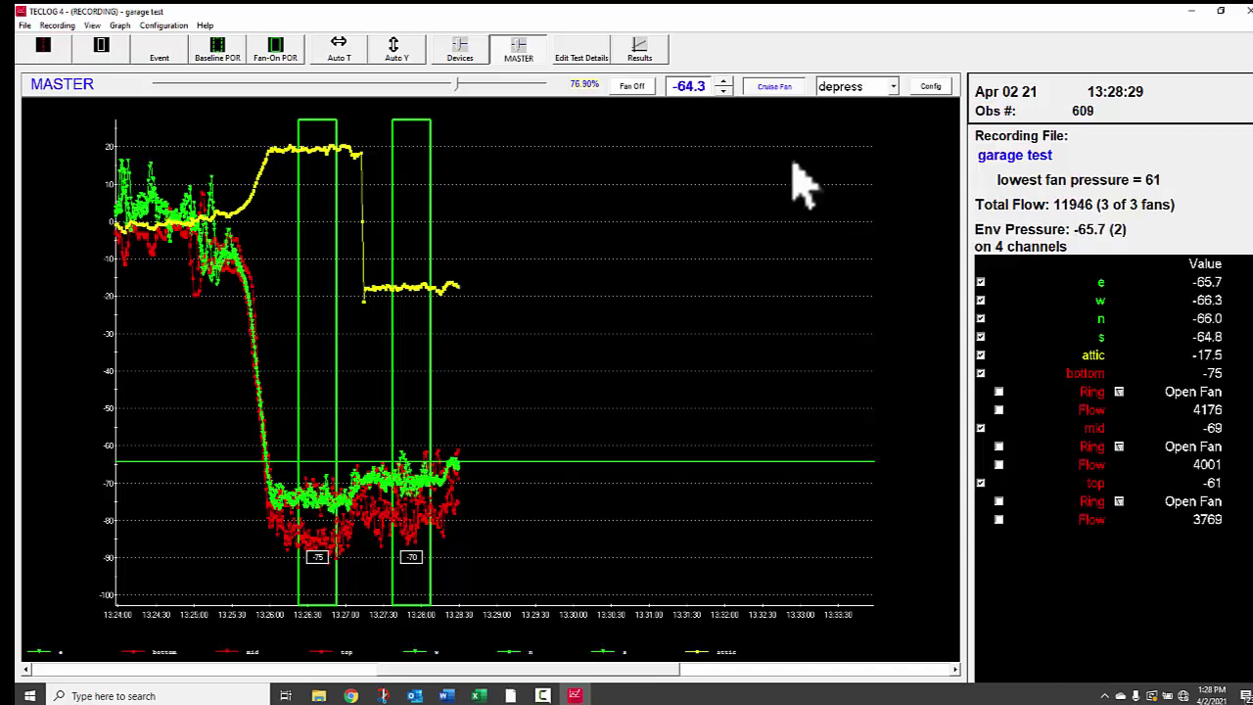
{"action": "left_click", "coordinate": [279, 50]}
{"action": "type", "text": "-65"}
{"action": "key", "text": "Return"}
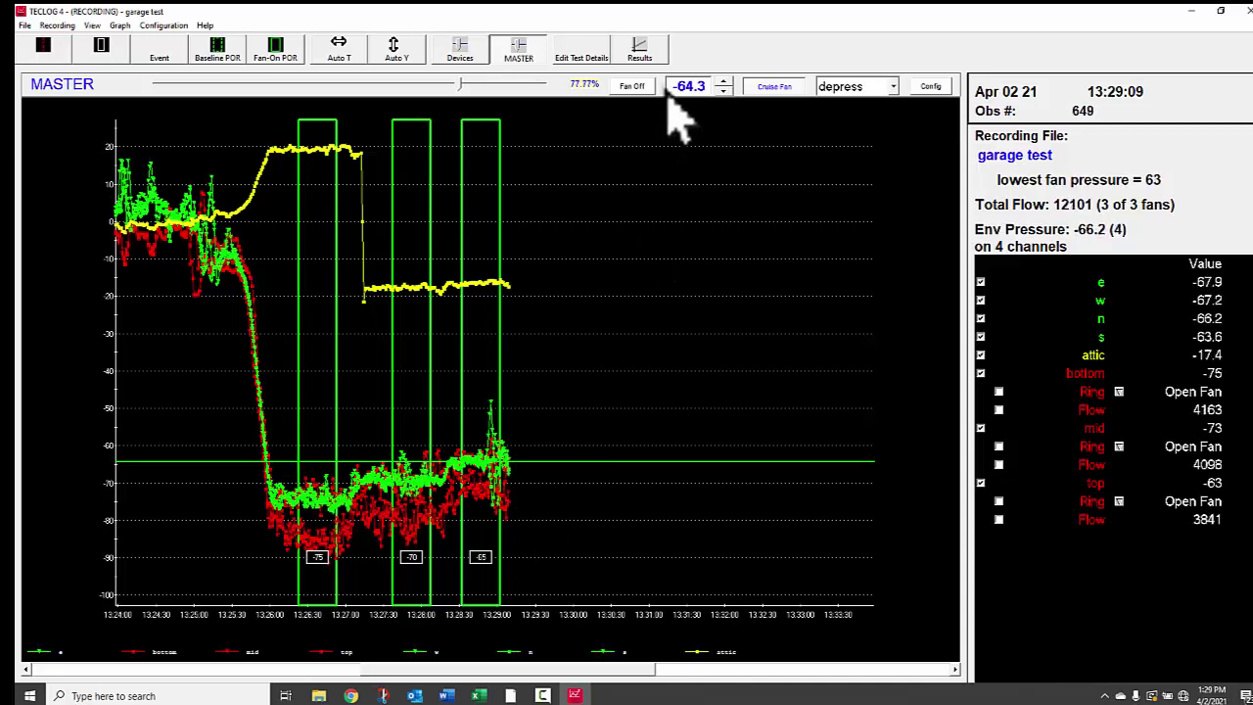
{"action": "left_click", "coordinate": [641, 49]}
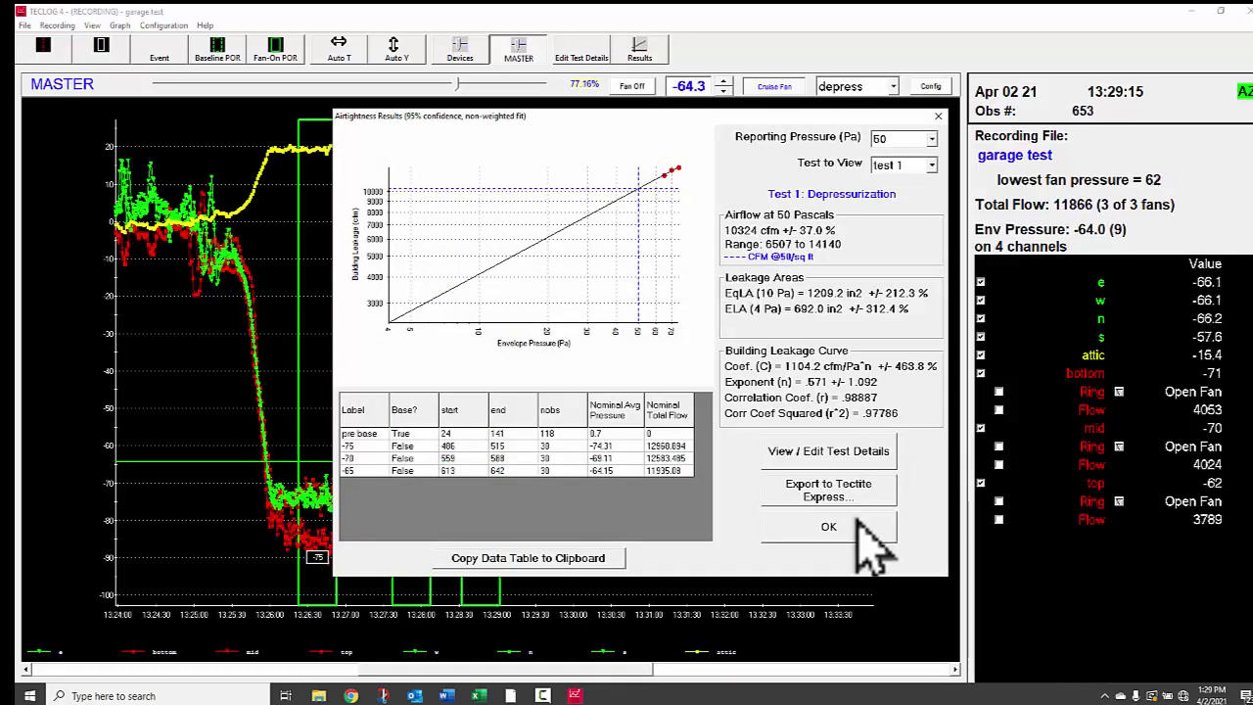
{"action": "left_click", "coordinate": [859, 525]}
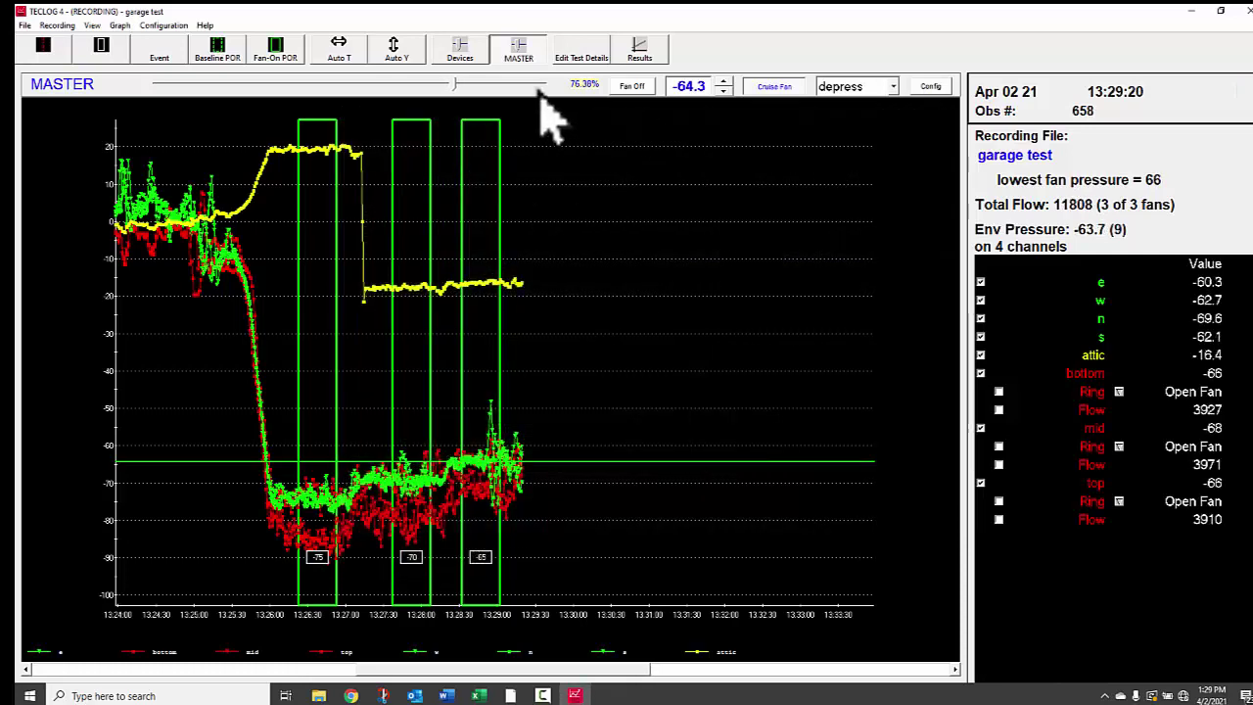
- Set the master cruise target to -59.3 and record a fan-on period labelled "-60"
{"action": "left_click", "coordinate": [723, 84]}
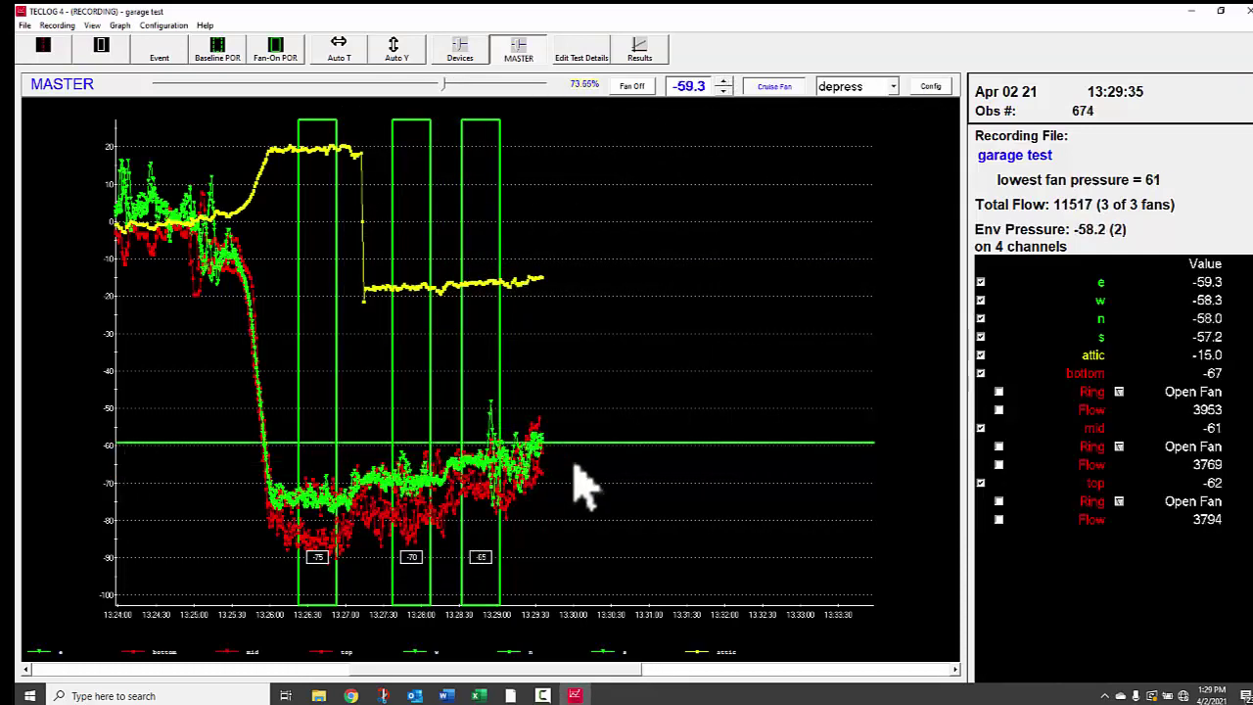
{"action": "left_click", "coordinate": [275, 49]}
{"action": "left_click", "coordinate": [177, 432]}
{"action": "type", "text": "-60"}
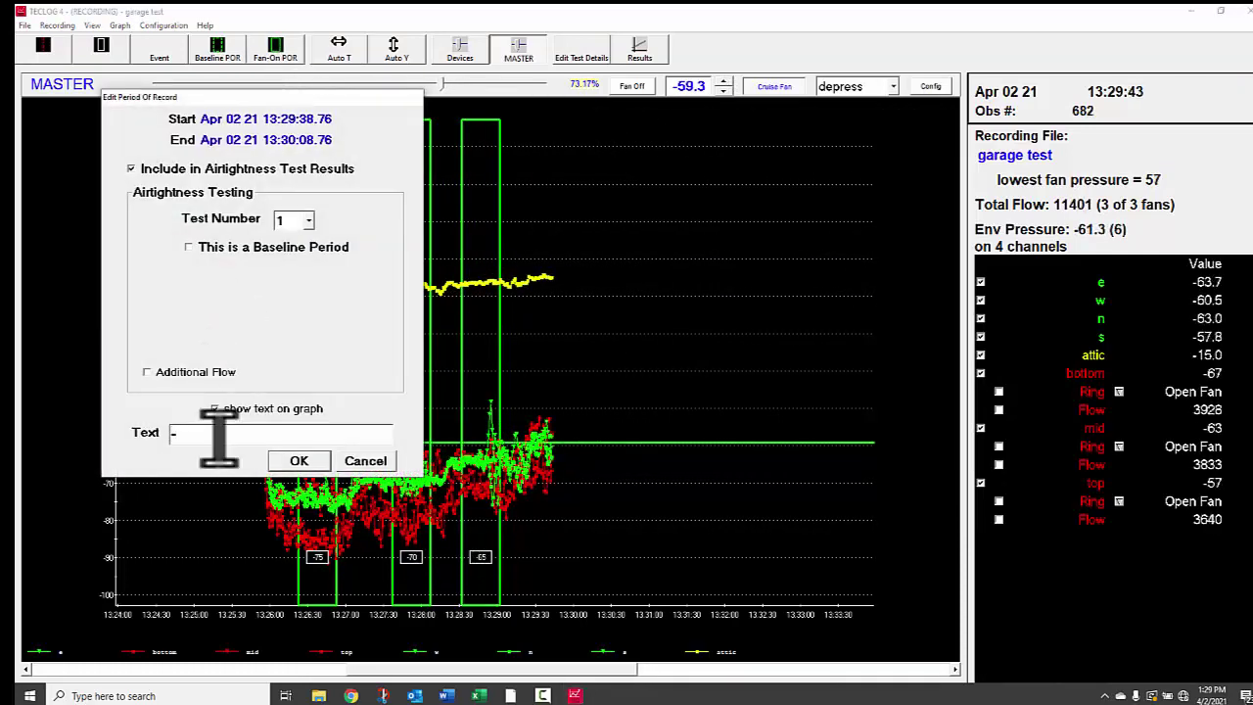
{"action": "left_click", "coordinate": [309, 462]}
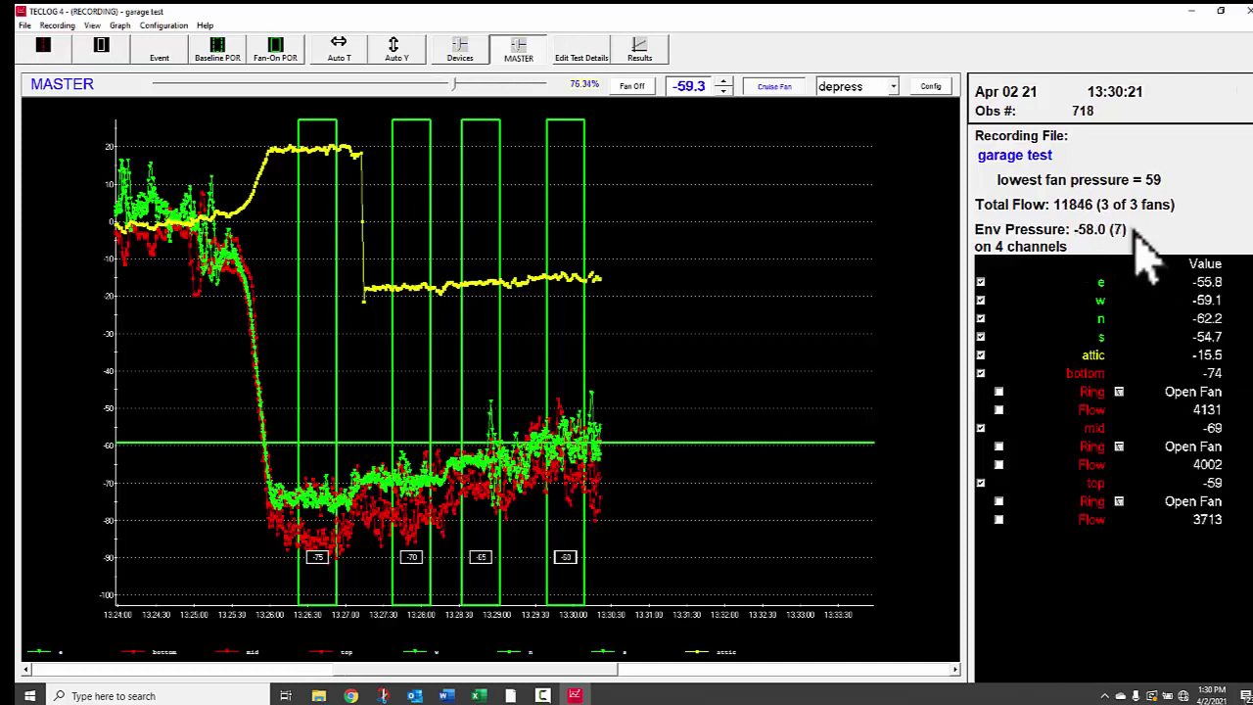
- Record a fan-on period labelled "-55" at a master cruise target of -54.3, and review the airtightness results
{"action": "left_click", "coordinate": [724, 81]}
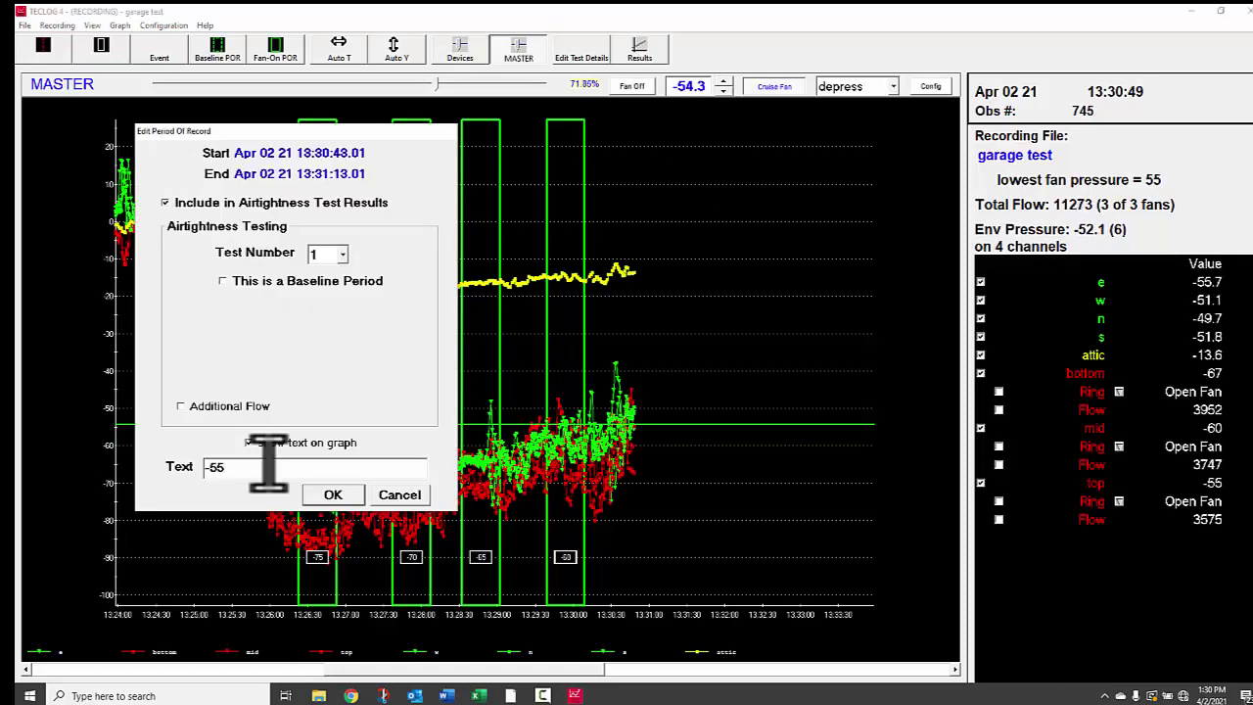
{"action": "key", "text": "Return"}
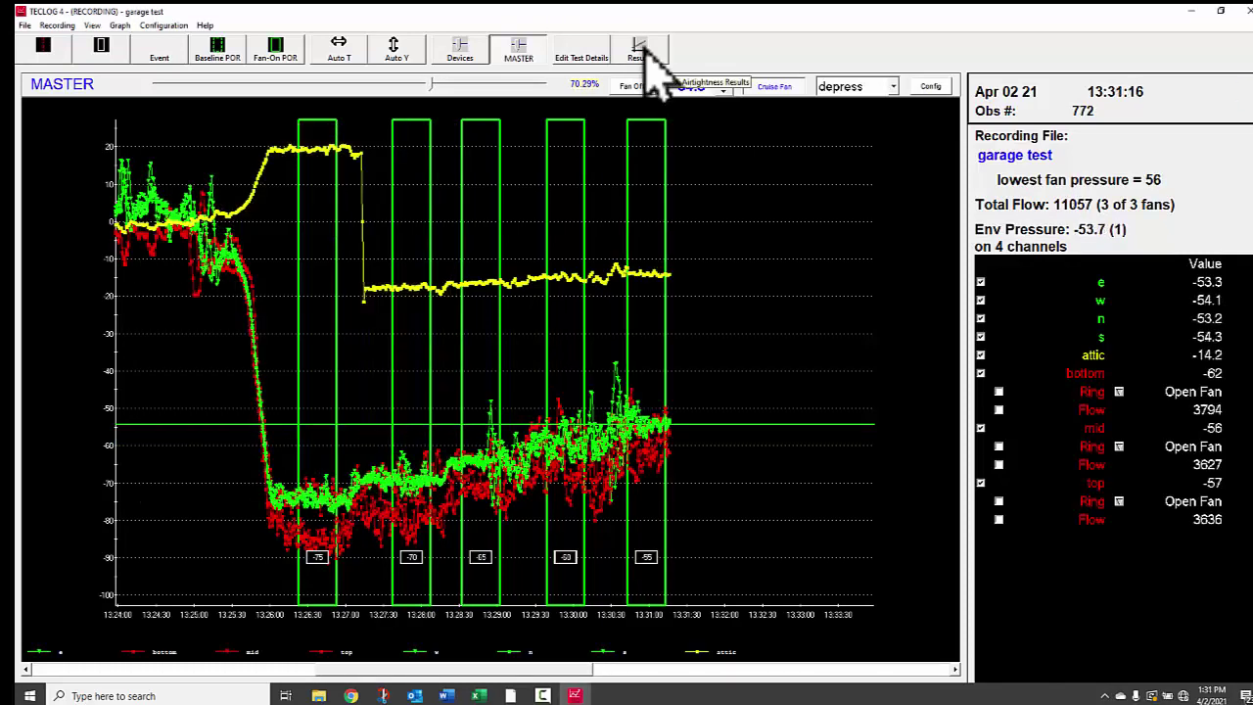
{"action": "left_click", "coordinate": [642, 51]}
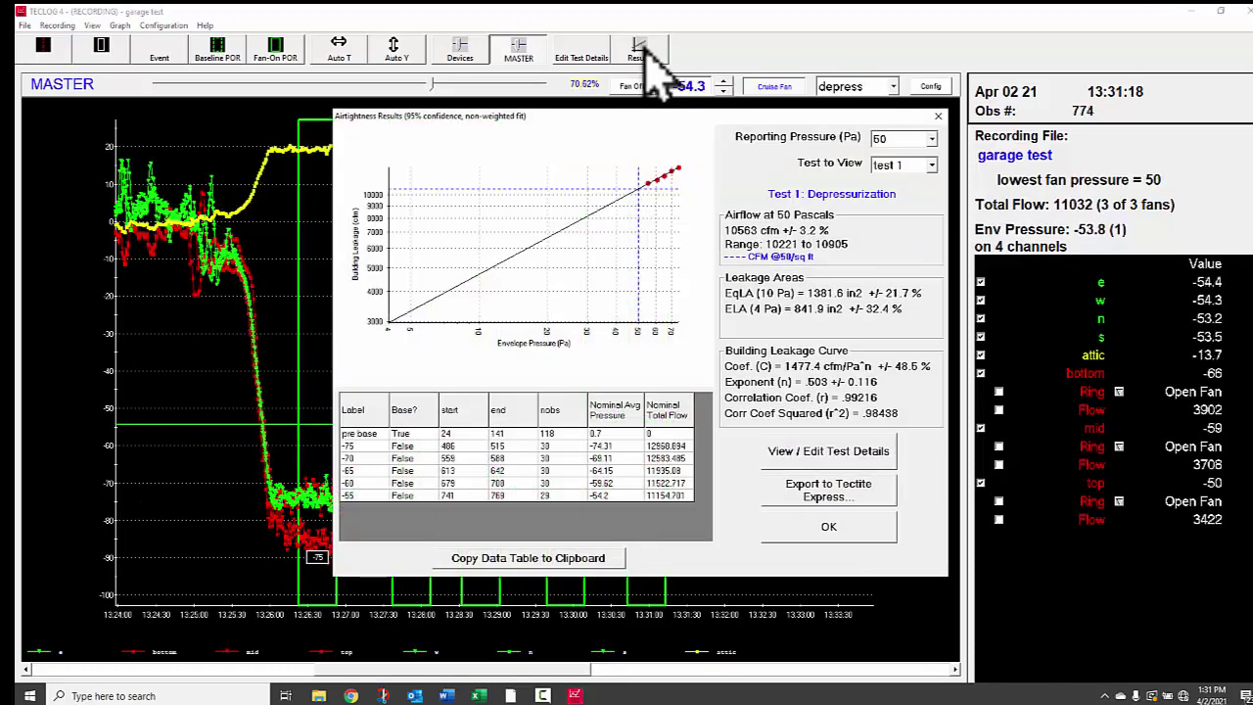
{"action": "left_click", "coordinate": [851, 548]}
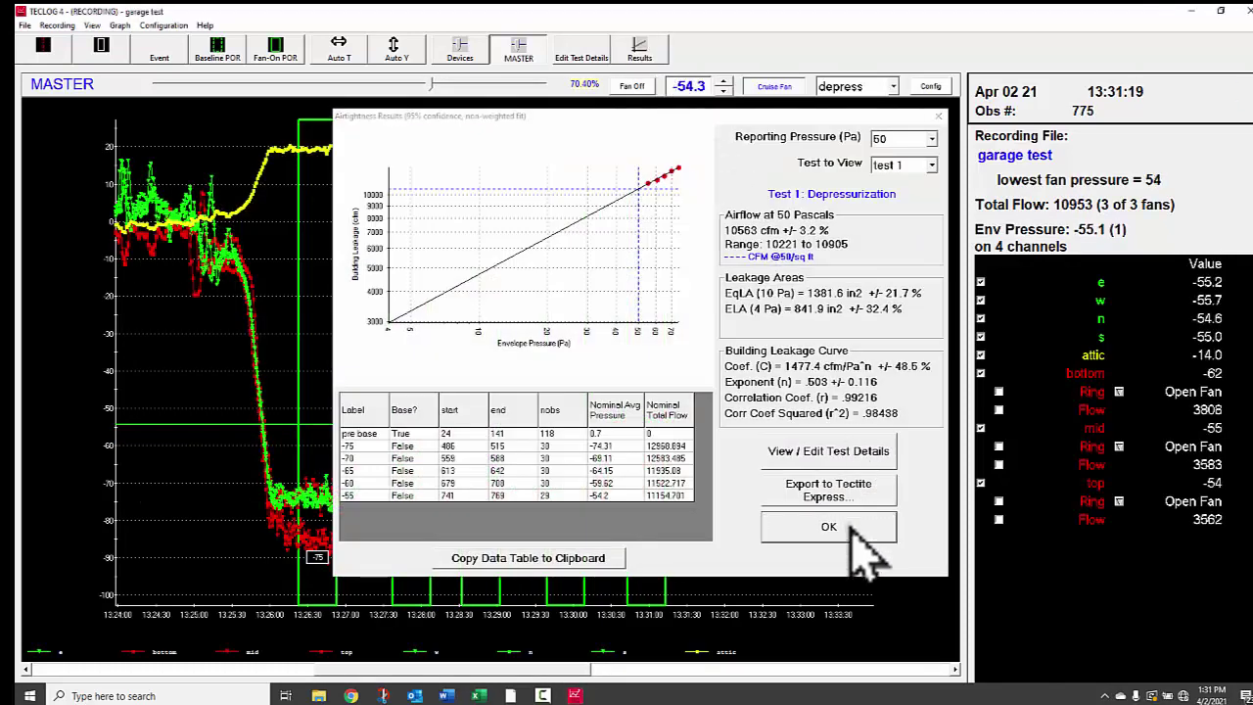
- Set the master cruise target to -49.3 and record a fan-on period labelled "-50"
{"action": "left_click", "coordinate": [724, 82]}
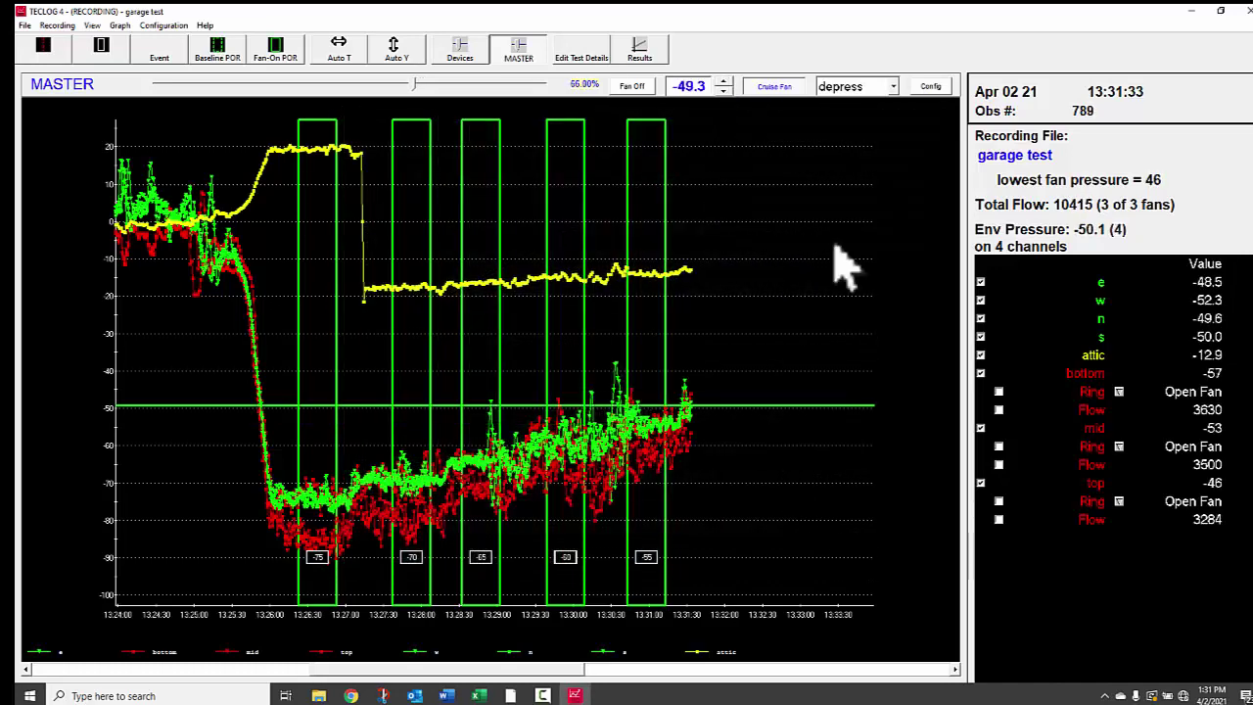
{"action": "left_click", "coordinate": [287, 51]}
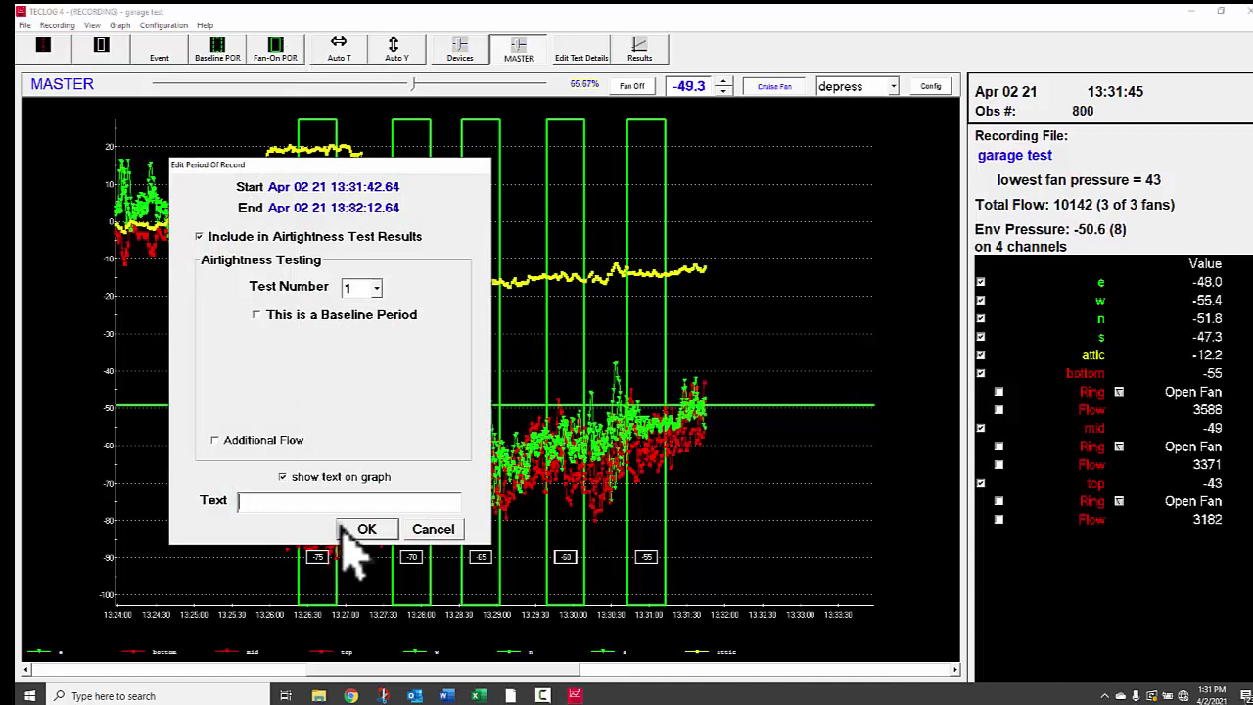
{"action": "type", "text": "-50"}
{"action": "left_click", "coordinate": [376, 533]}
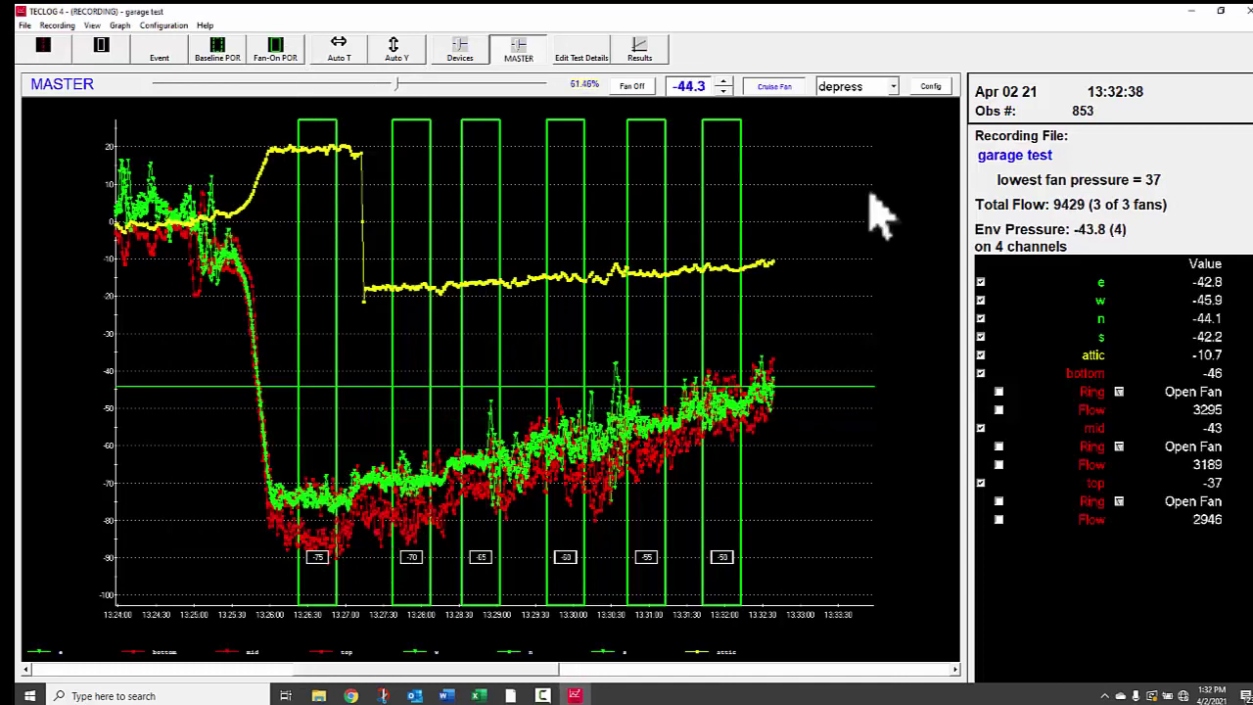
- Record a fan-on period labelled "-45" at a master cruise target of -44.3, and check the airtightness results
{"action": "left_click", "coordinate": [275, 46]}
{"action": "type", "text": "-45"}
{"action": "left_click", "coordinate": [232, 392]}
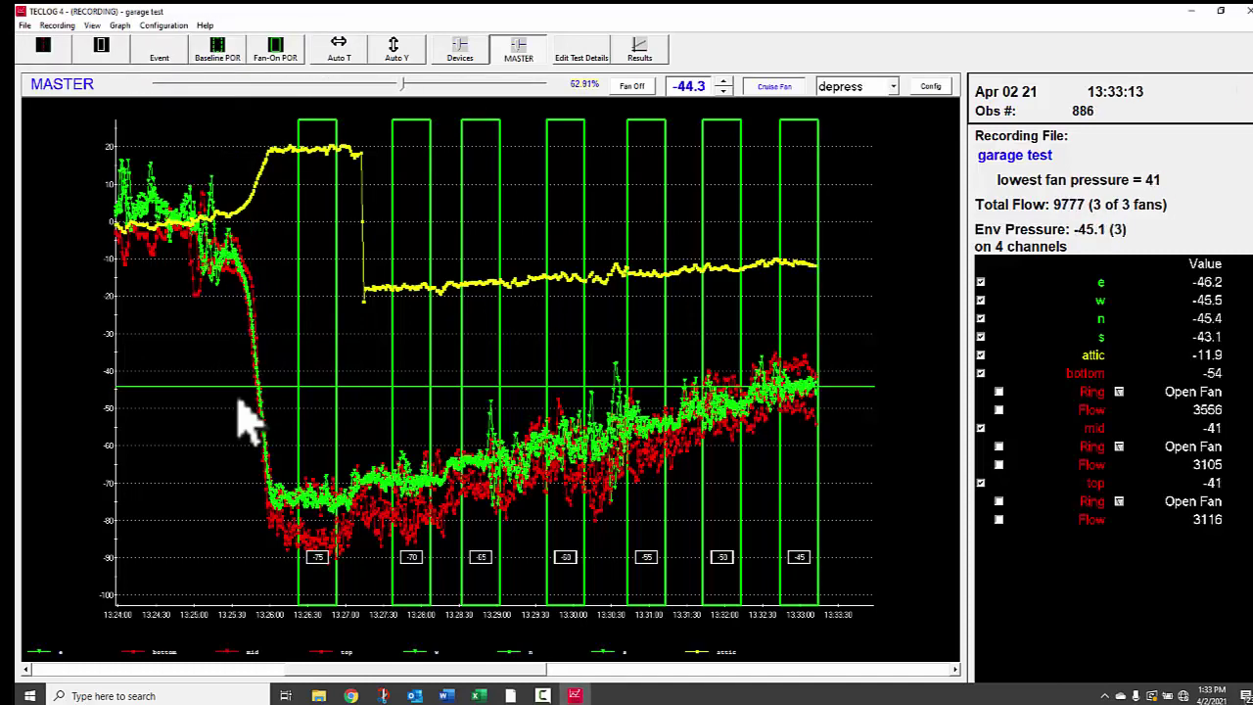
{"action": "left_click", "coordinate": [641, 49]}
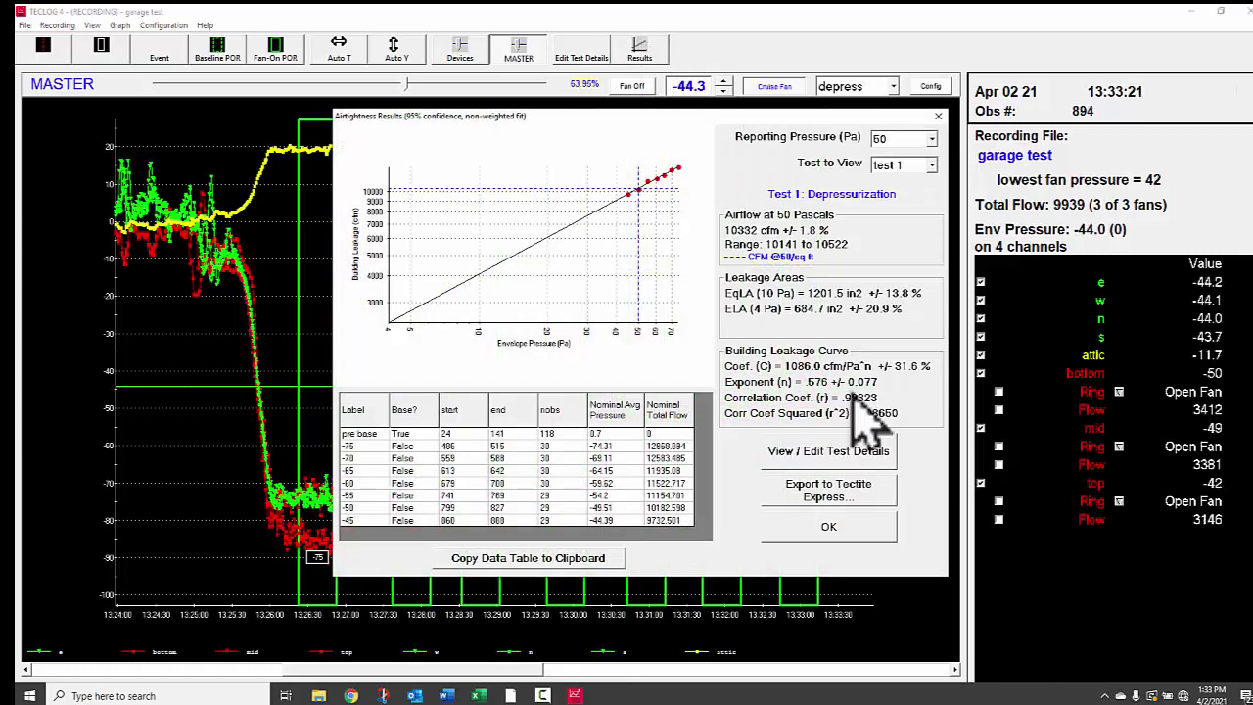
{"action": "left_click", "coordinate": [827, 528]}
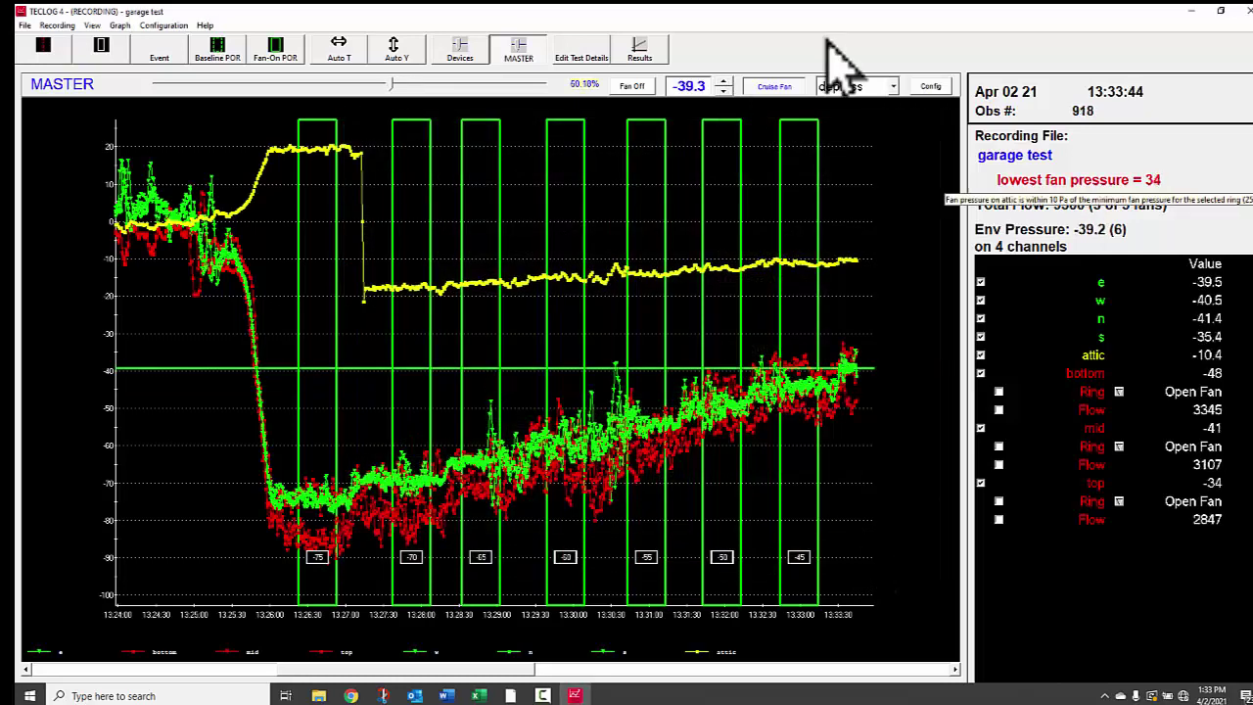
- Record a fan-on period labelled "-40" at a master cruise target of -39.3
{"action": "left_click", "coordinate": [277, 49]}
{"action": "type", "text": "-40"}
{"action": "left_click", "coordinate": [268, 434]}
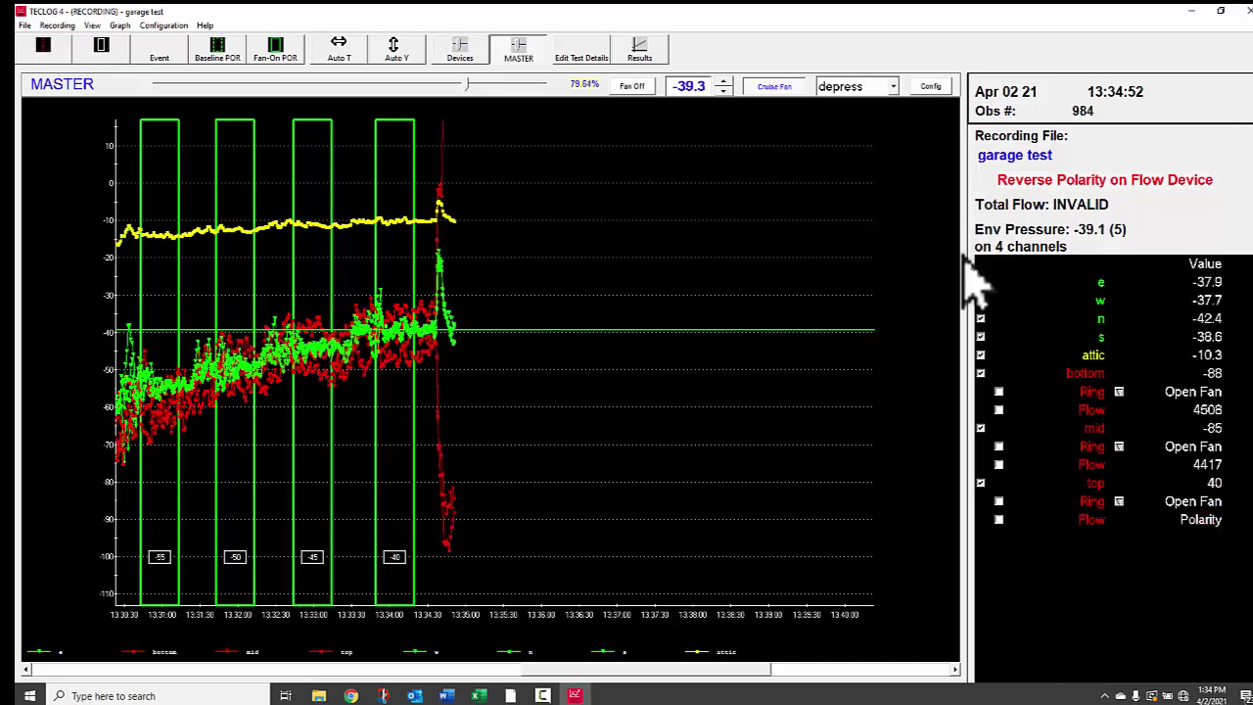
- Mark the "top" flow device as Sealed and set the master cruise target to -34.3
{"action": "left_click", "coordinate": [1119, 504]}
{"action": "left_click", "coordinate": [1133, 545]}
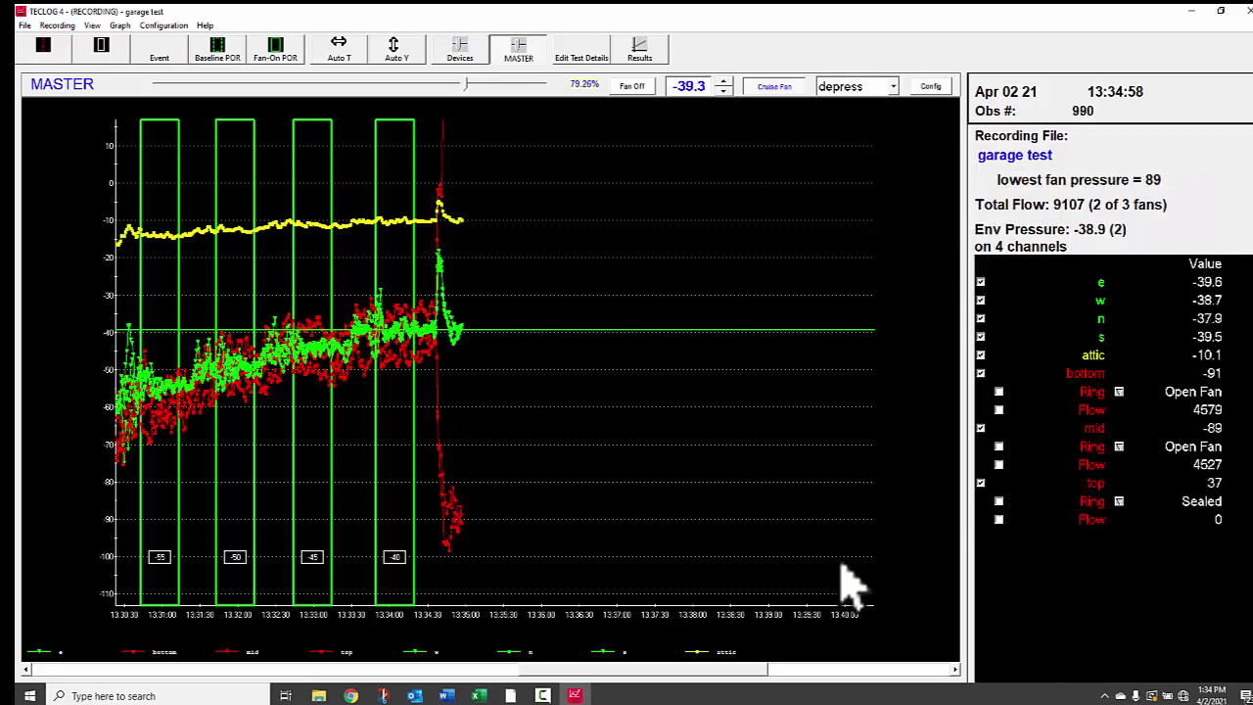
{"action": "left_click", "coordinate": [724, 81]}
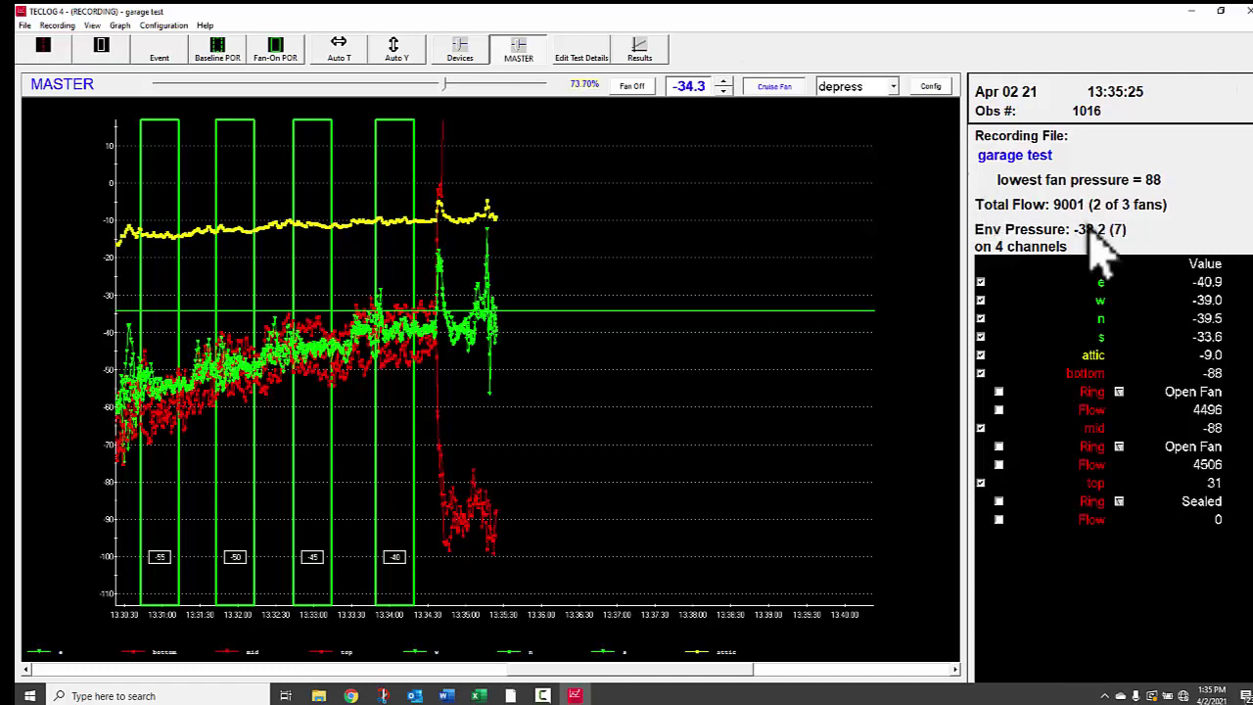
- Record a fan-on period labelled "-35" with the two remaining fans, and check the airtightness results
{"action": "left_click", "coordinate": [276, 47]}
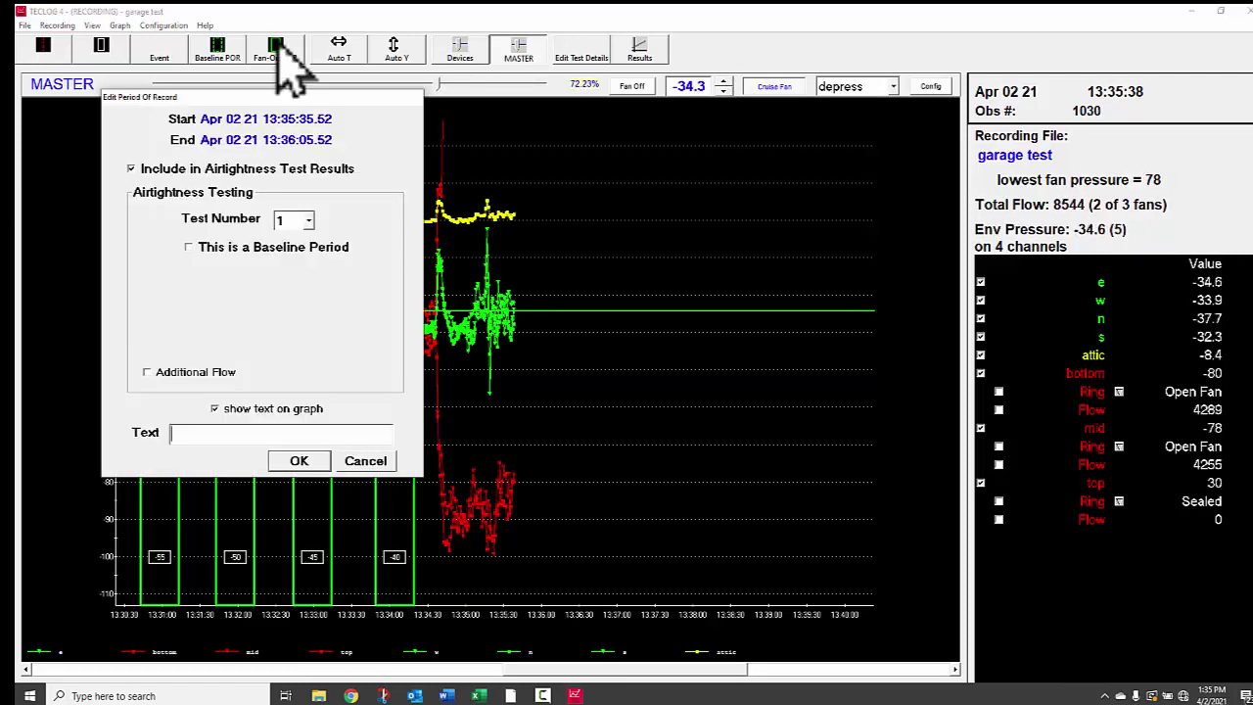
{"action": "left_click", "coordinate": [299, 459]}
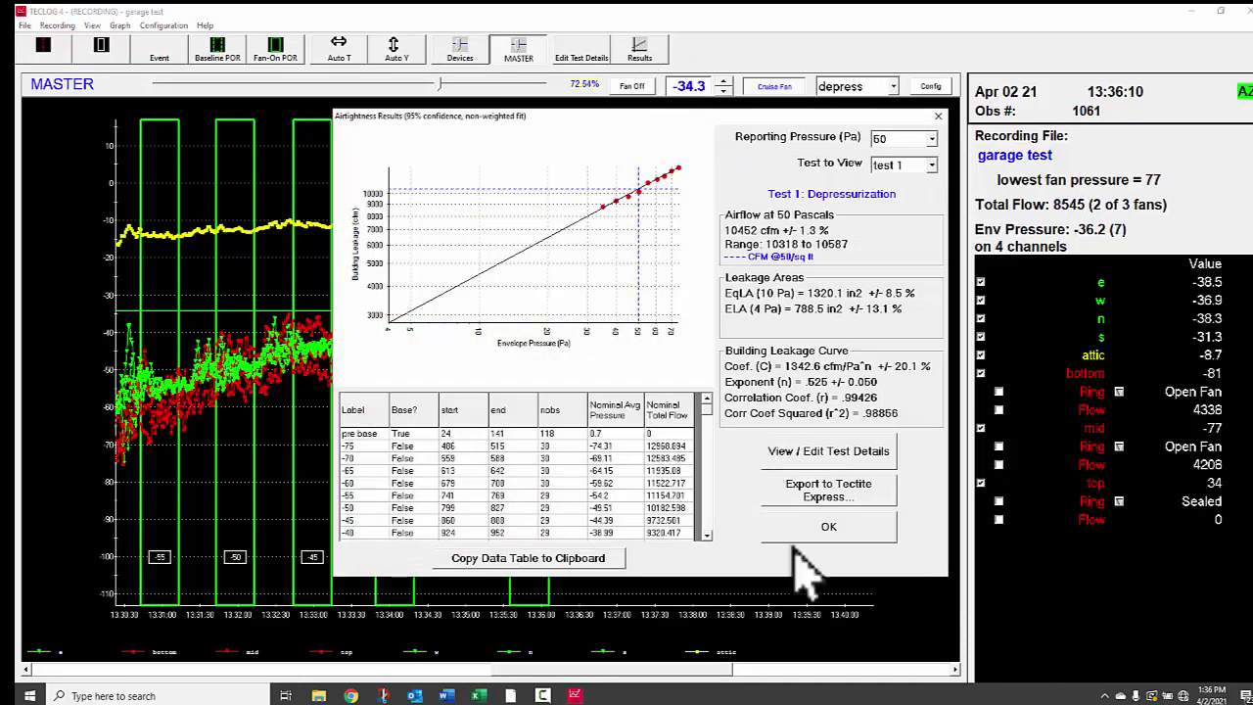
{"action": "left_click", "coordinate": [827, 526]}
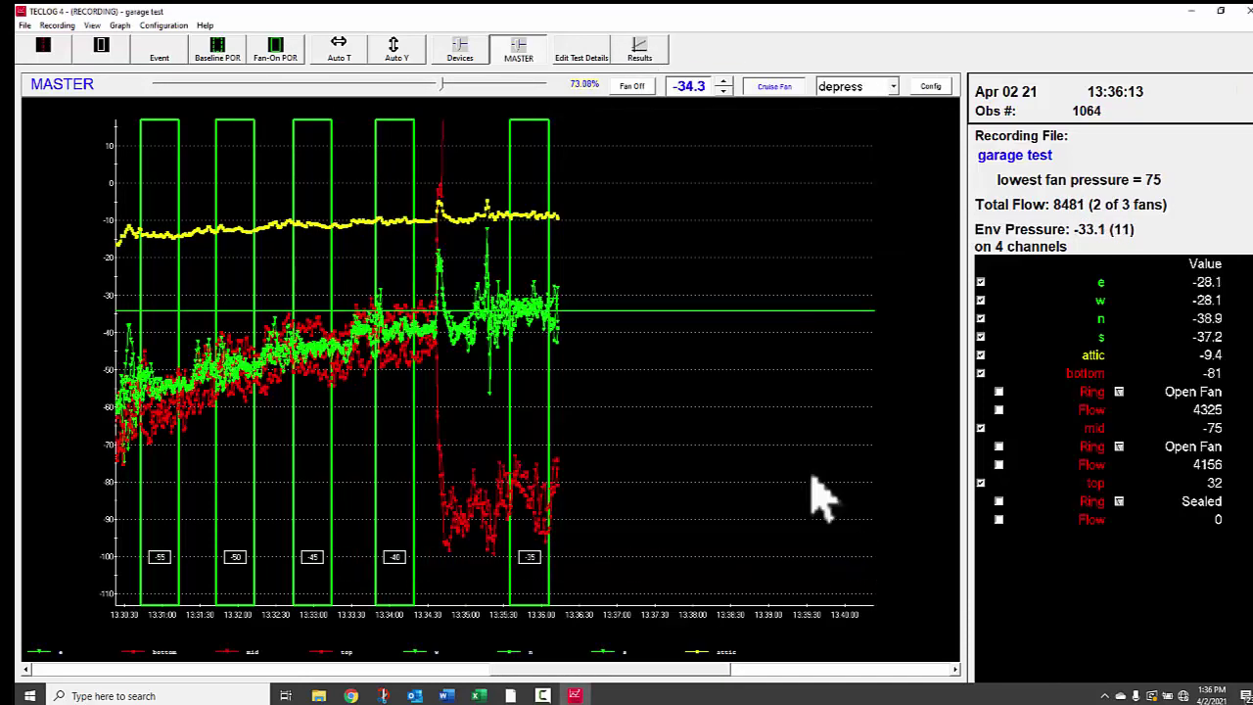
- Set the master cruise target to -29.3 and record a fan-on period labelled "-30"
{"action": "left_click", "coordinate": [724, 82]}
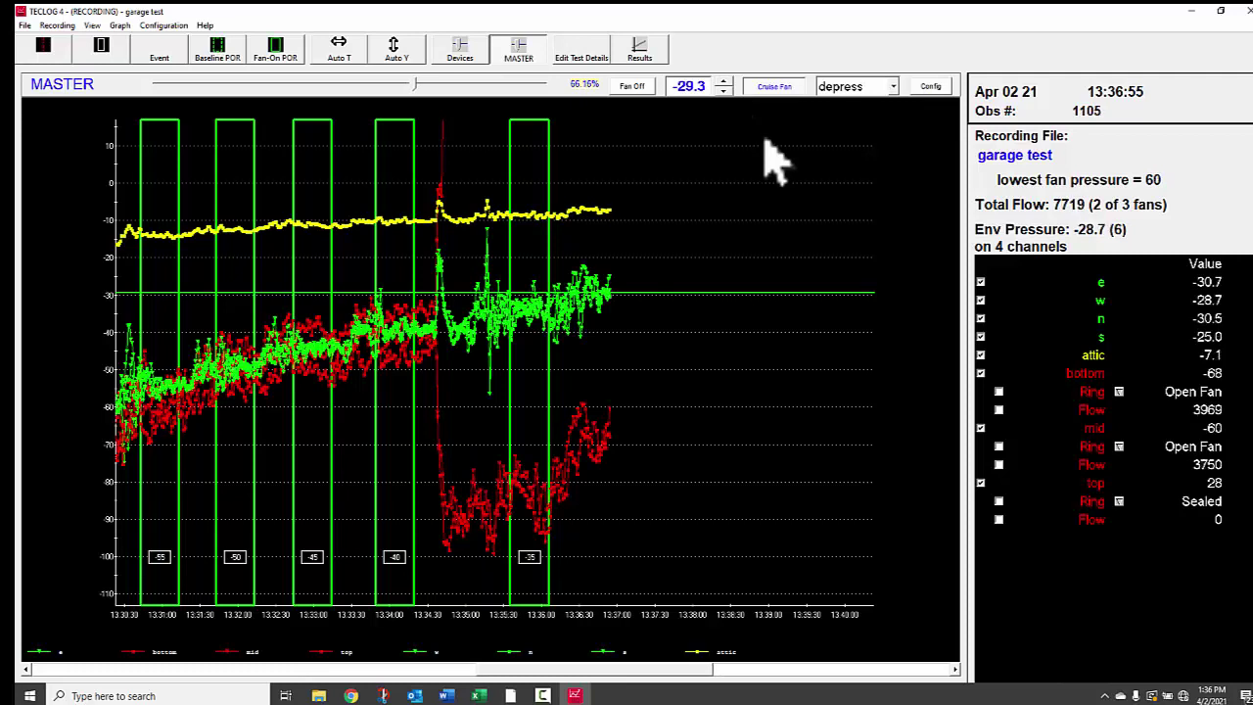
{"action": "left_click", "coordinate": [277, 48]}
{"action": "left_click", "coordinate": [330, 492]}
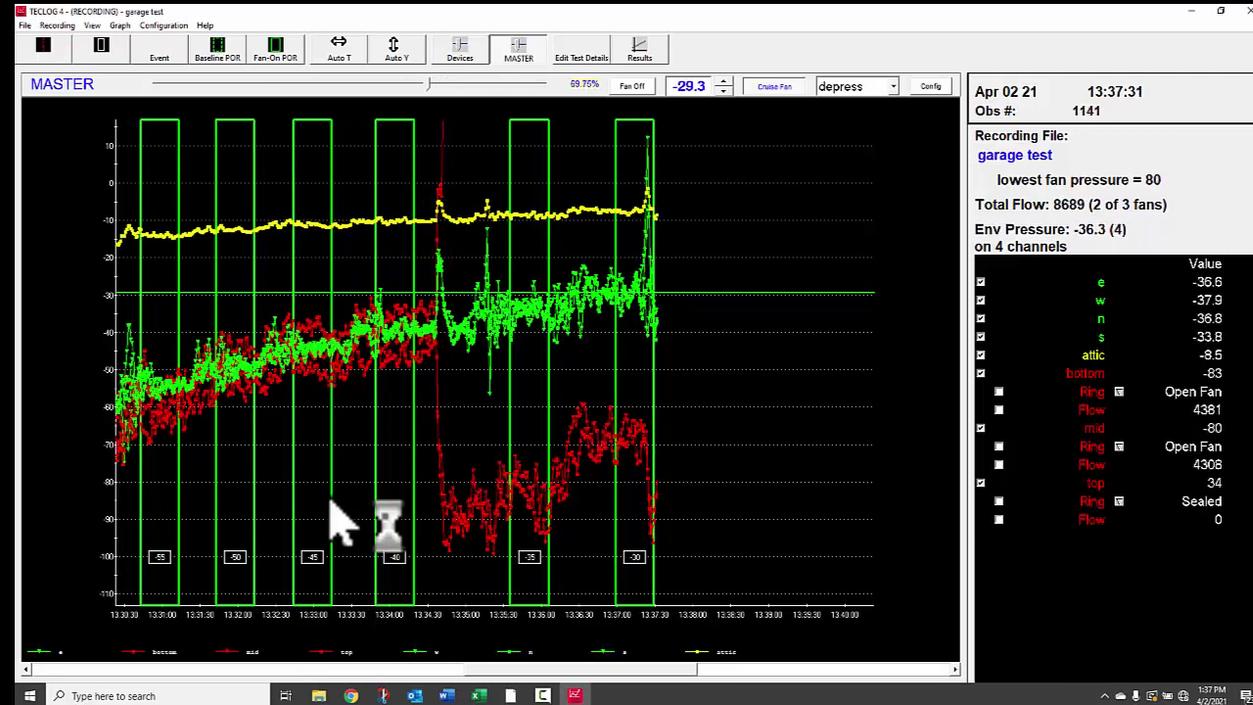
- Set the master cruise target to -24.3 and record a fan-on period labelled "-25"
{"action": "left_click", "coordinate": [725, 83]}
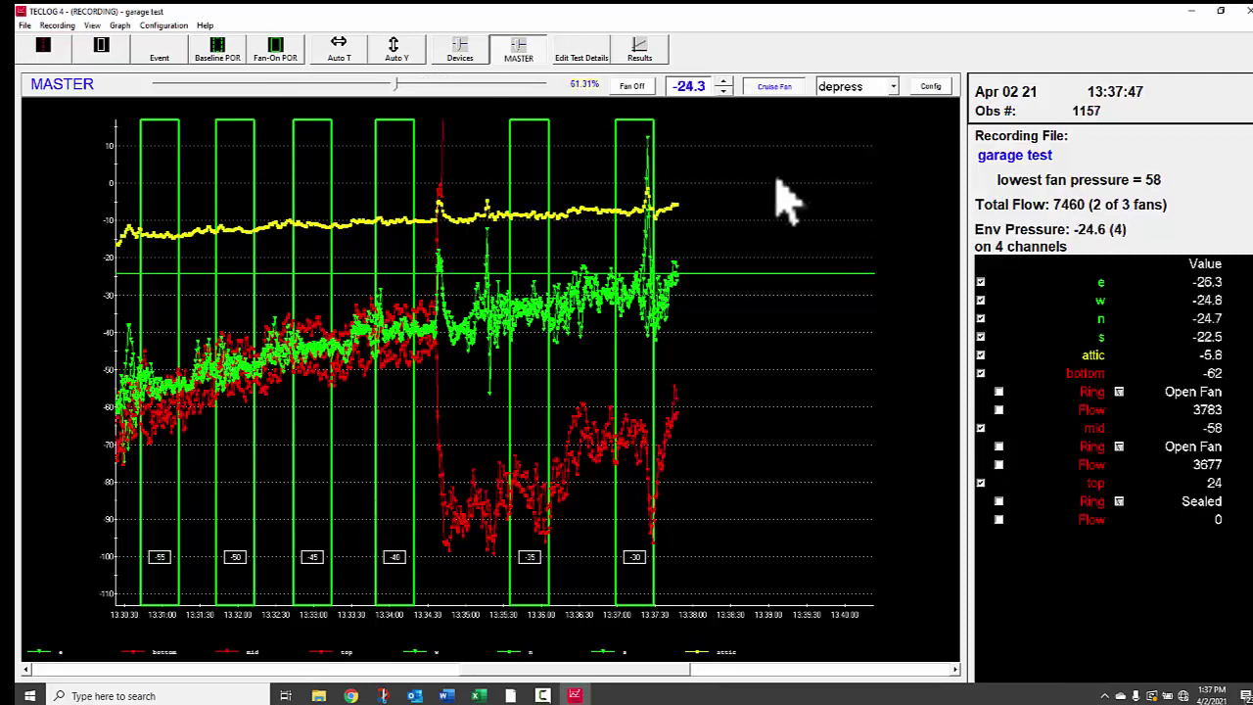
{"action": "left_click", "coordinate": [281, 51]}
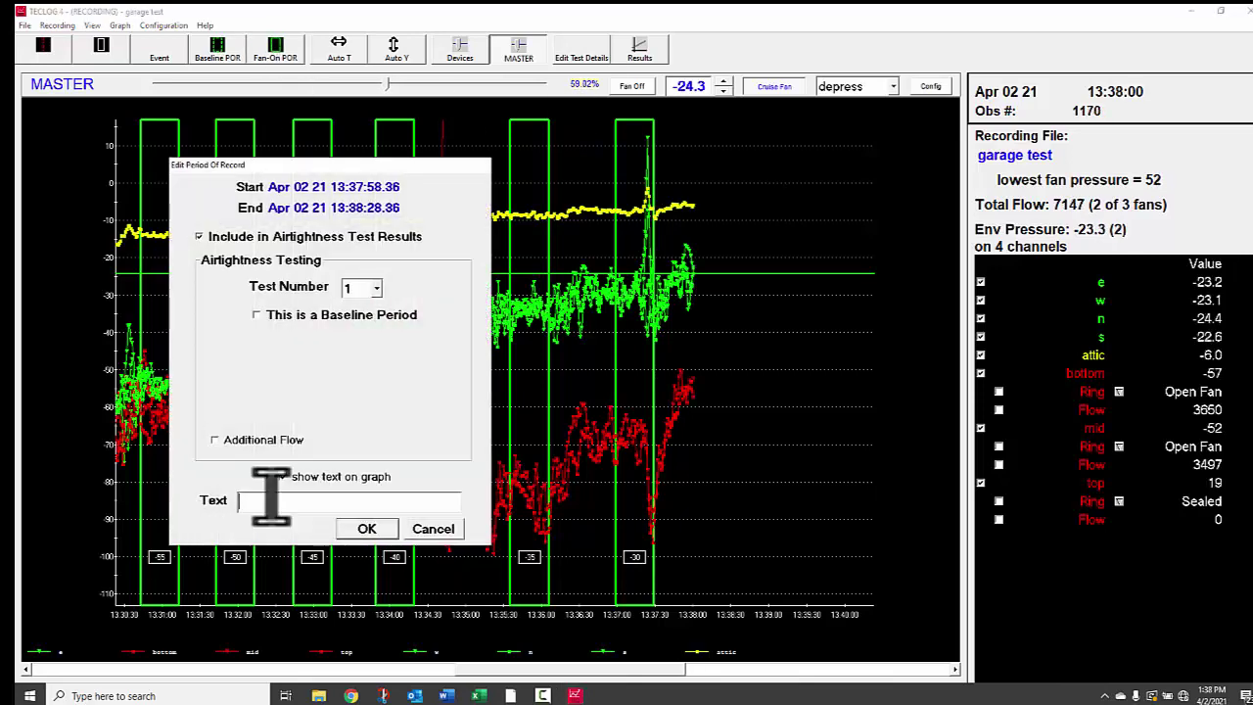
{"action": "key", "text": "Return"}
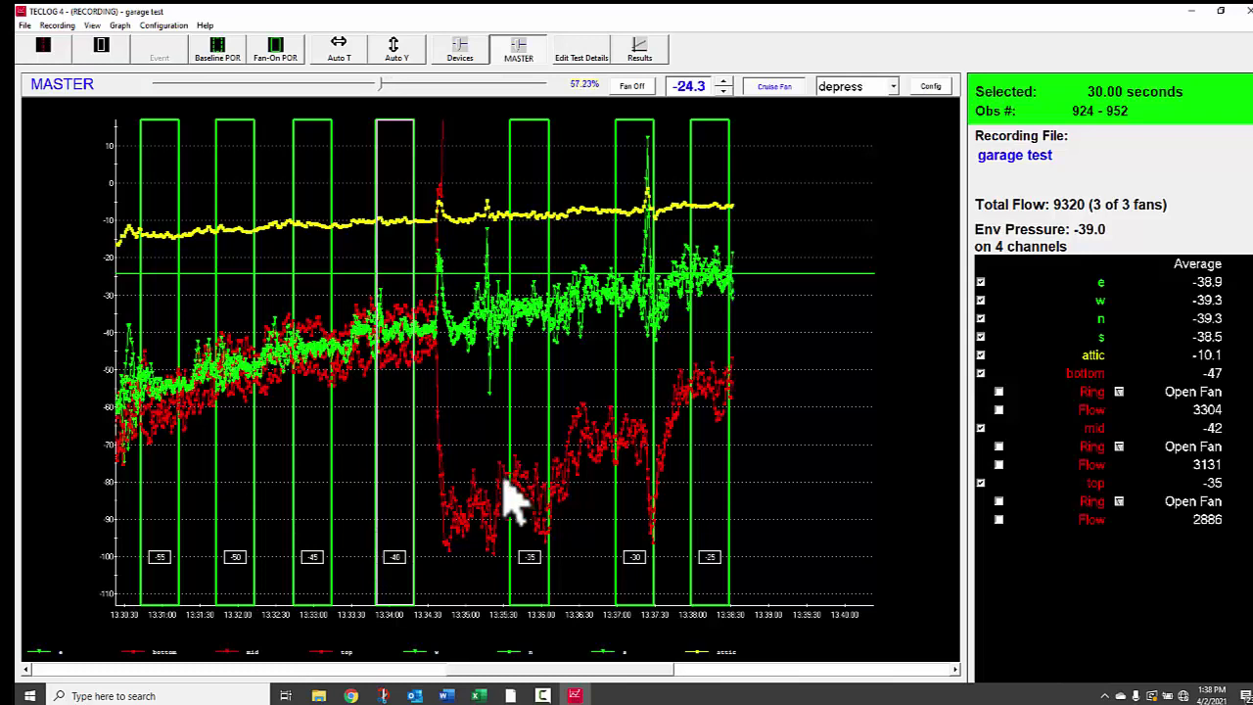
- Turn off the fans and record a baseline period labelled "post base" for test 1
{"action": "left_click", "coordinate": [638, 90]}
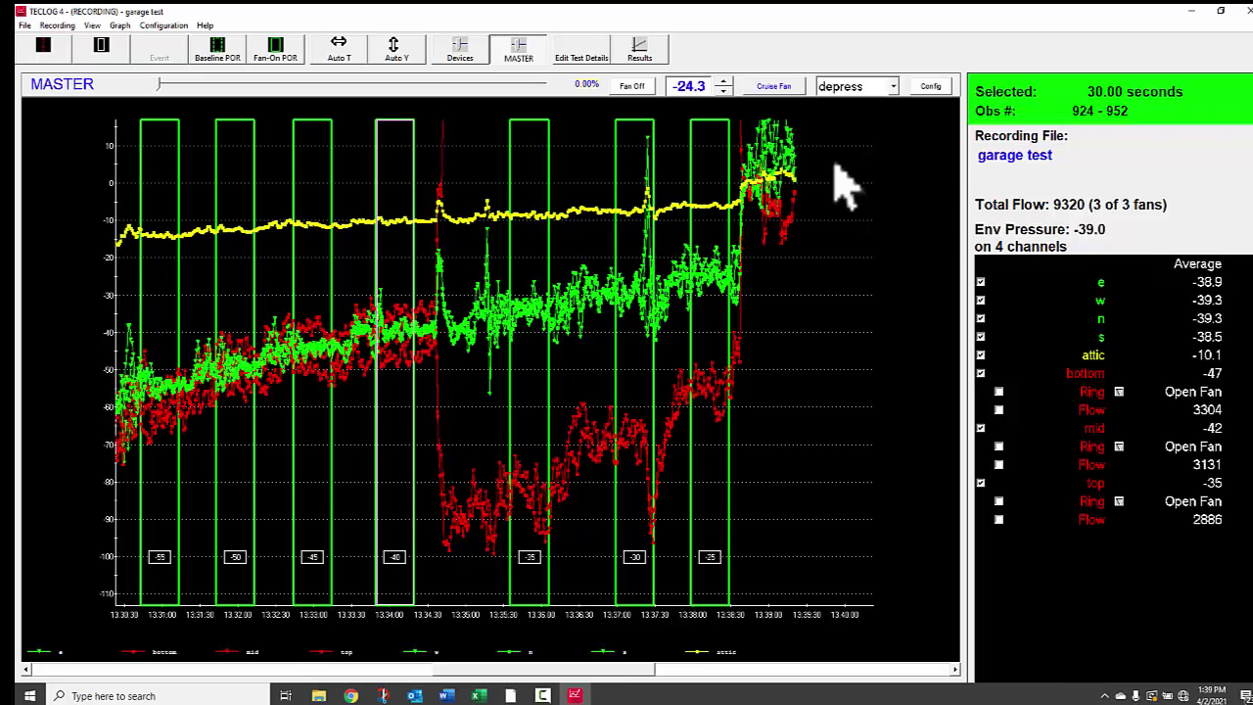
{"action": "left_click", "coordinate": [217, 49]}
{"action": "type", "text": "post base"}
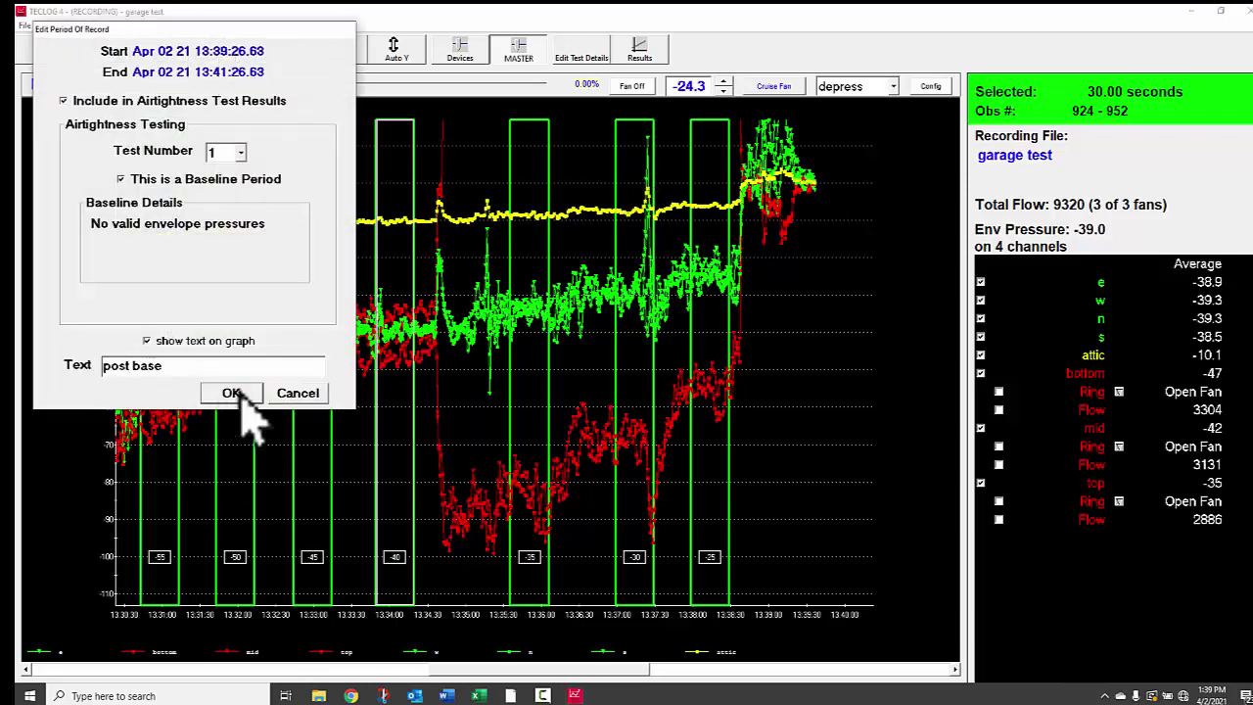
{"action": "left_click", "coordinate": [233, 394]}
{"action": "left_click", "coordinate": [754, 392]}
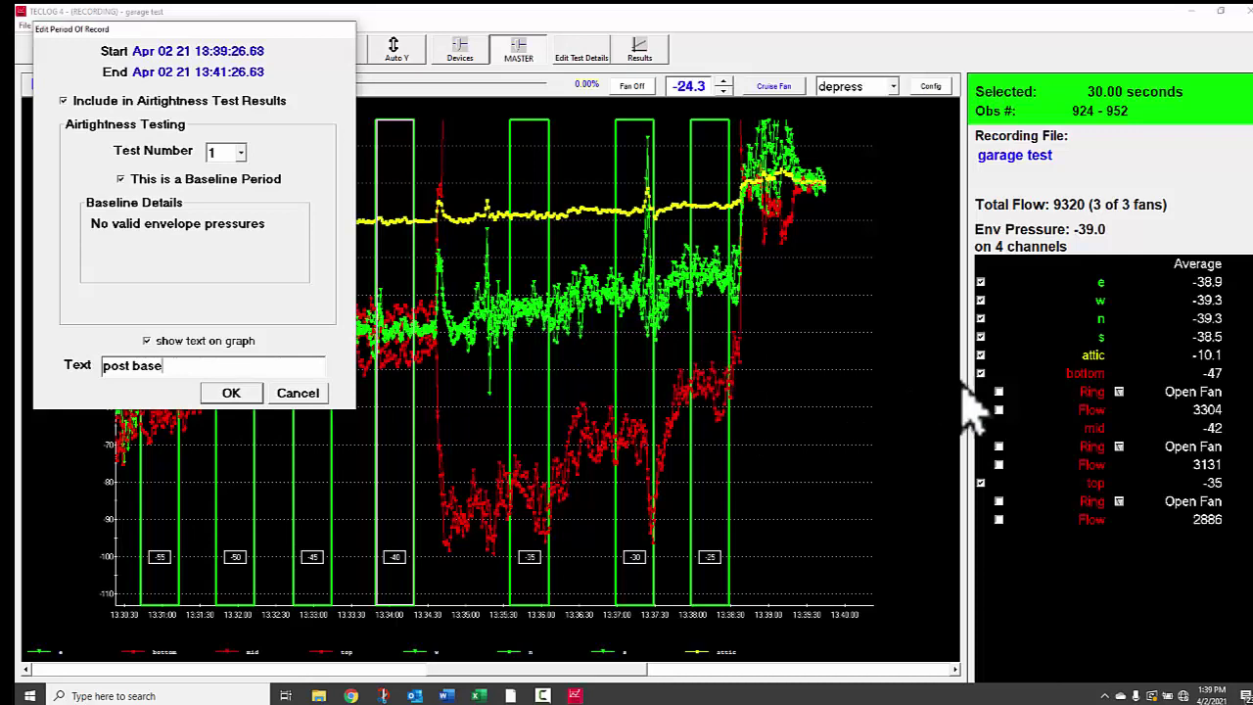
{"action": "left_click", "coordinate": [231, 392]}
{"action": "left_click", "coordinate": [704, 392]}
{"action": "left_click", "coordinate": [682, 398]}
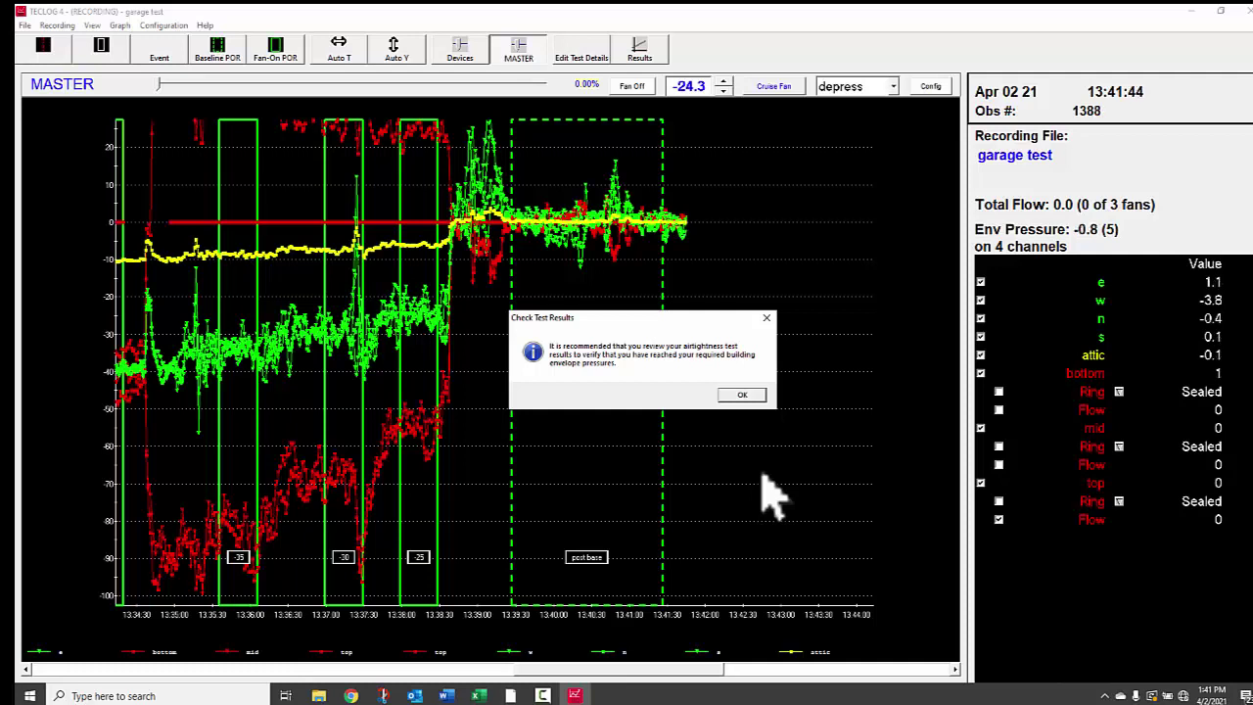
{"action": "left_click", "coordinate": [749, 396]}
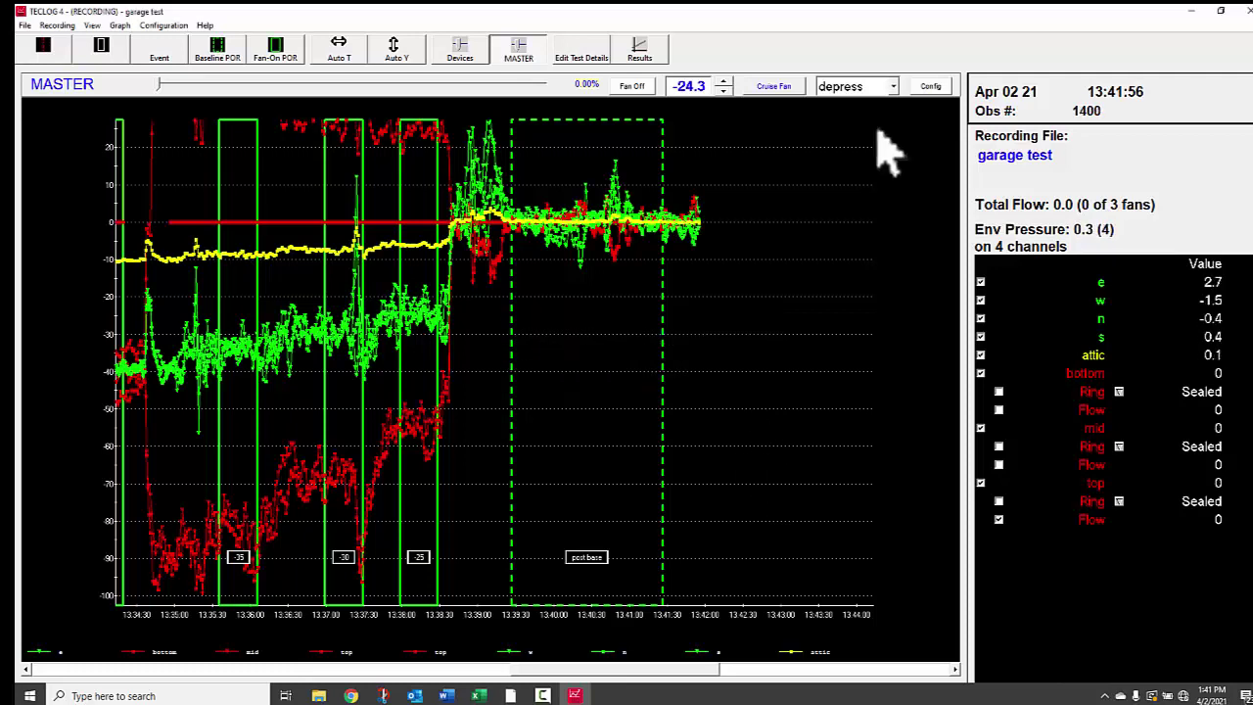
- Inspect the recorded depressurization periods' averages and review the airtightness results for test 1
{"action": "left_click", "coordinate": [423, 391]}
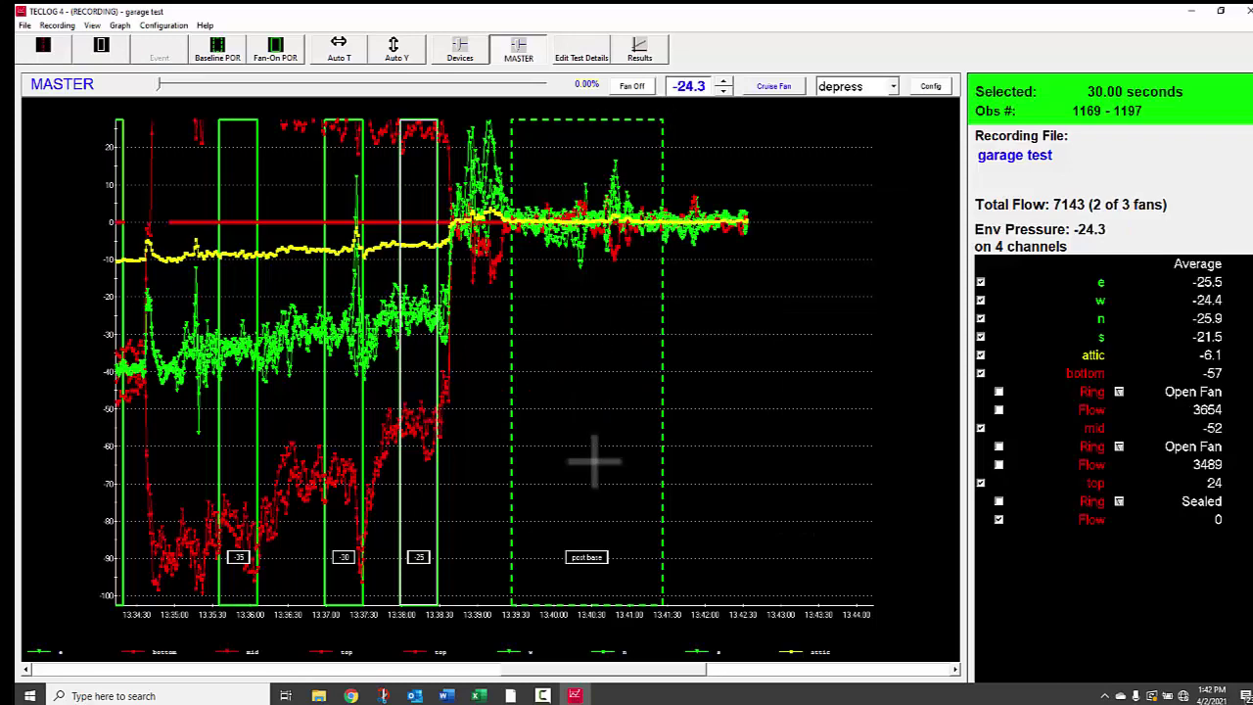
{"action": "left_click", "coordinate": [773, 445]}
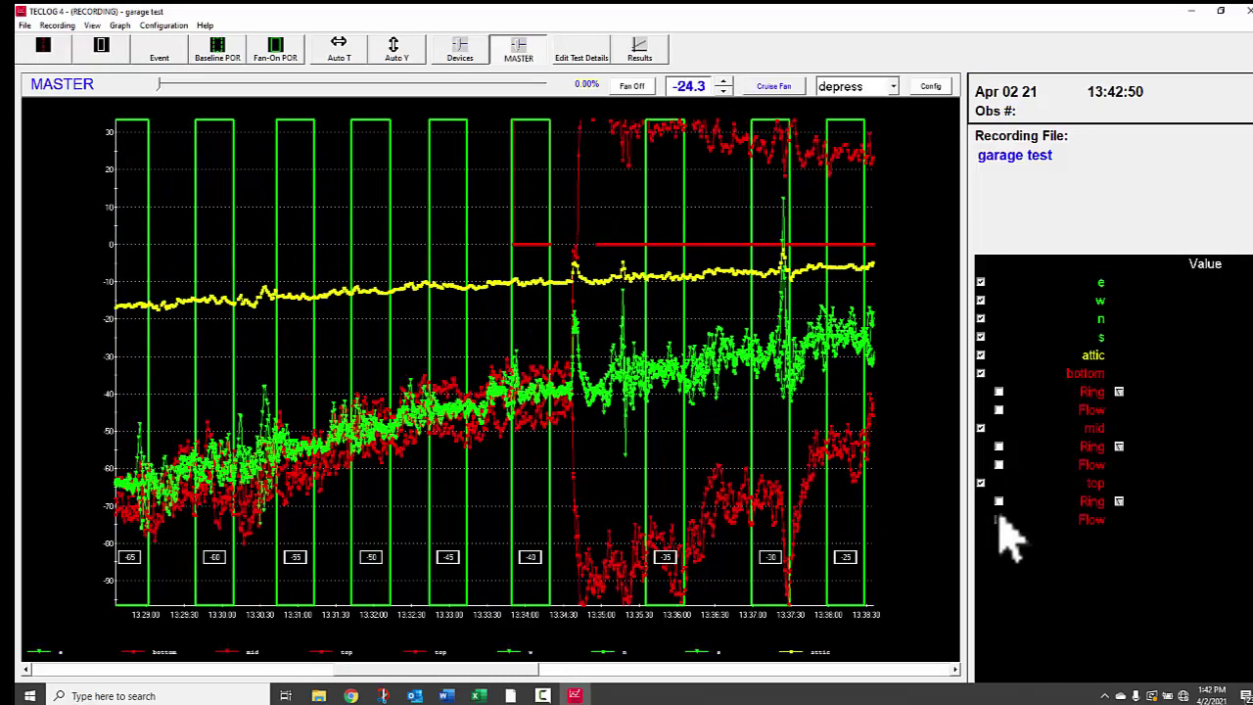
{"action": "left_click", "coordinate": [639, 47]}
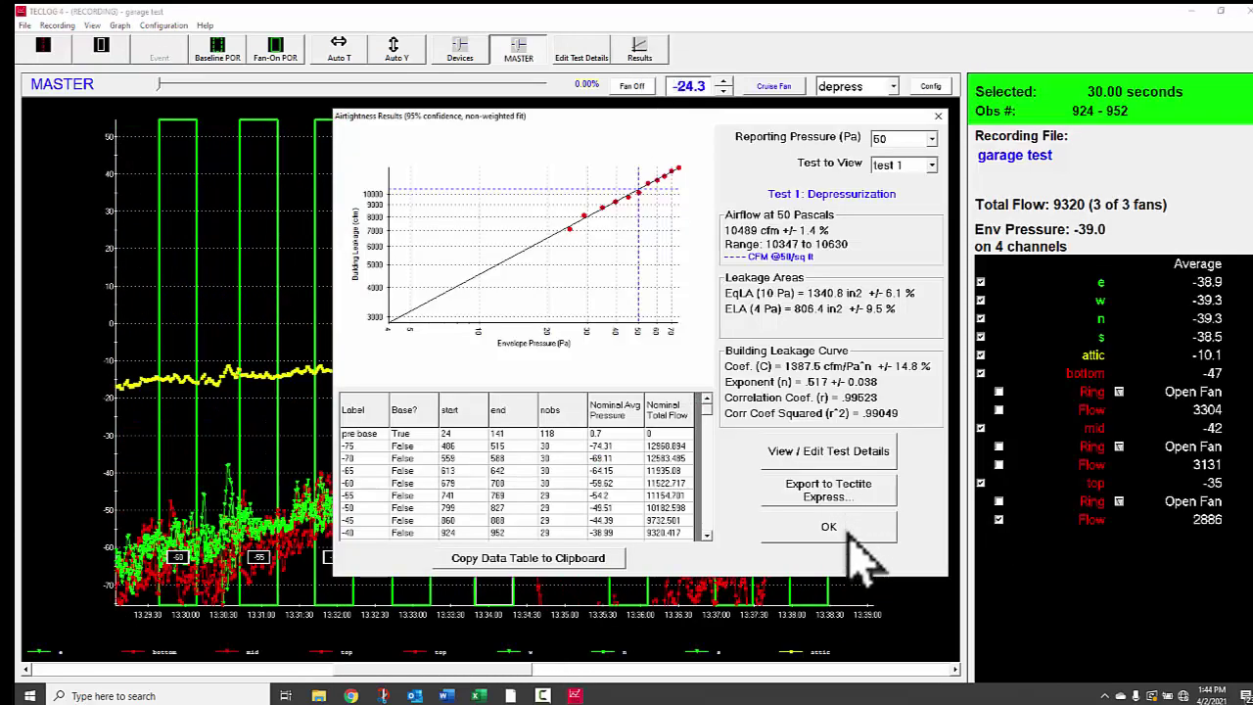
{"action": "left_click", "coordinate": [847, 533]}
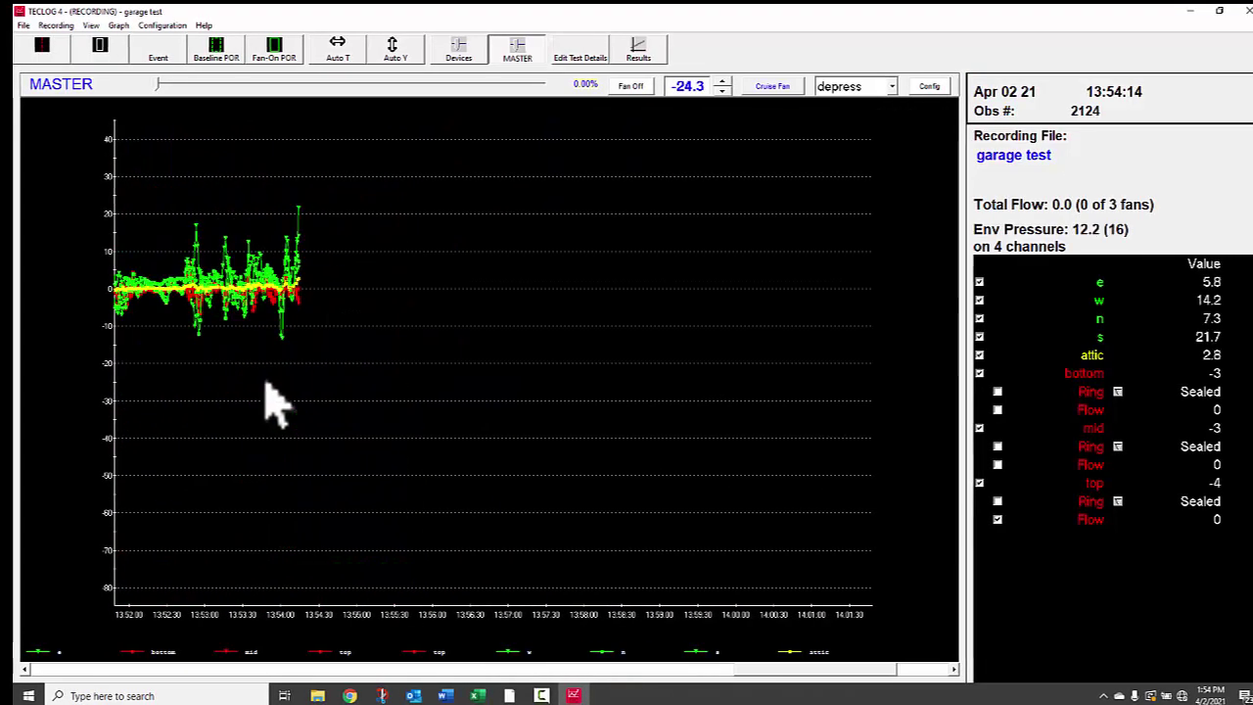
- Record a new baseline period labelled "pre + base" ahead of the pressurization test
{"action": "left_click", "coordinate": [209, 48]}
{"action": "left_click", "coordinate": [194, 401]}
{"action": "type", "text": "pre - base"}
{"action": "left_click", "coordinate": [264, 427]}
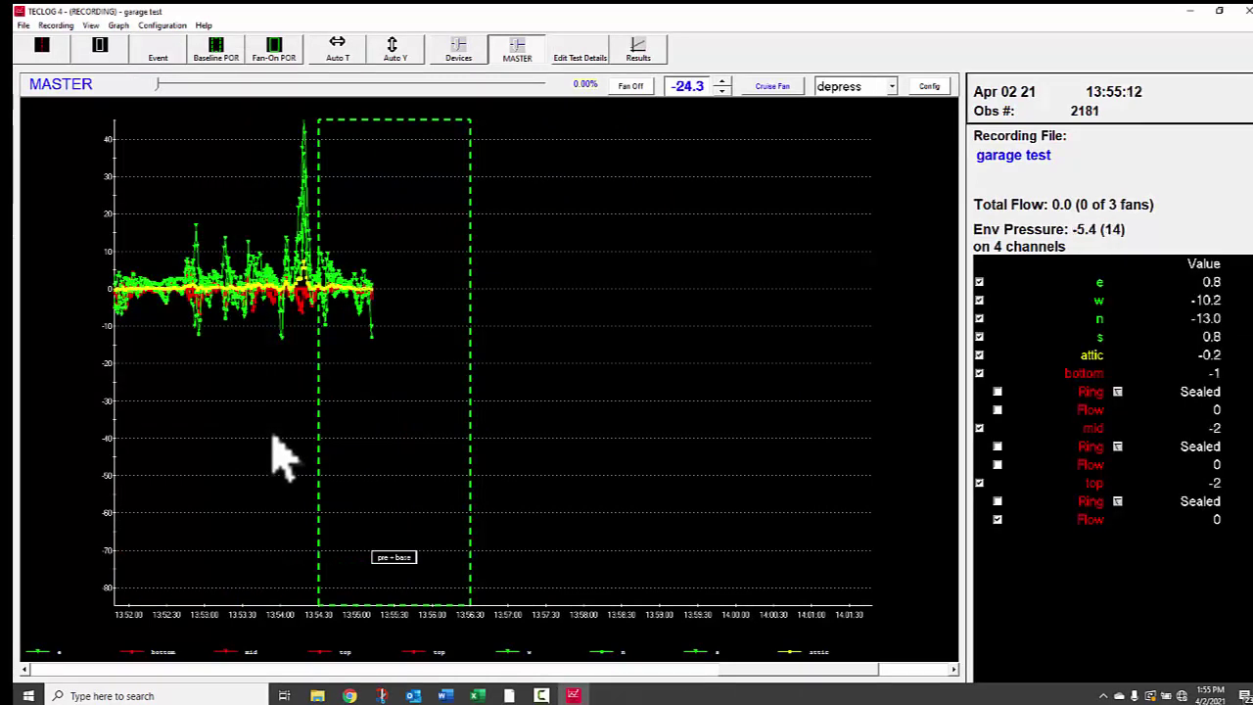
- Switch the master fan control to "press" and set the cruise target to 74.3
{"action": "left_click", "coordinate": [892, 86]}
{"action": "left_click", "coordinate": [842, 105]}
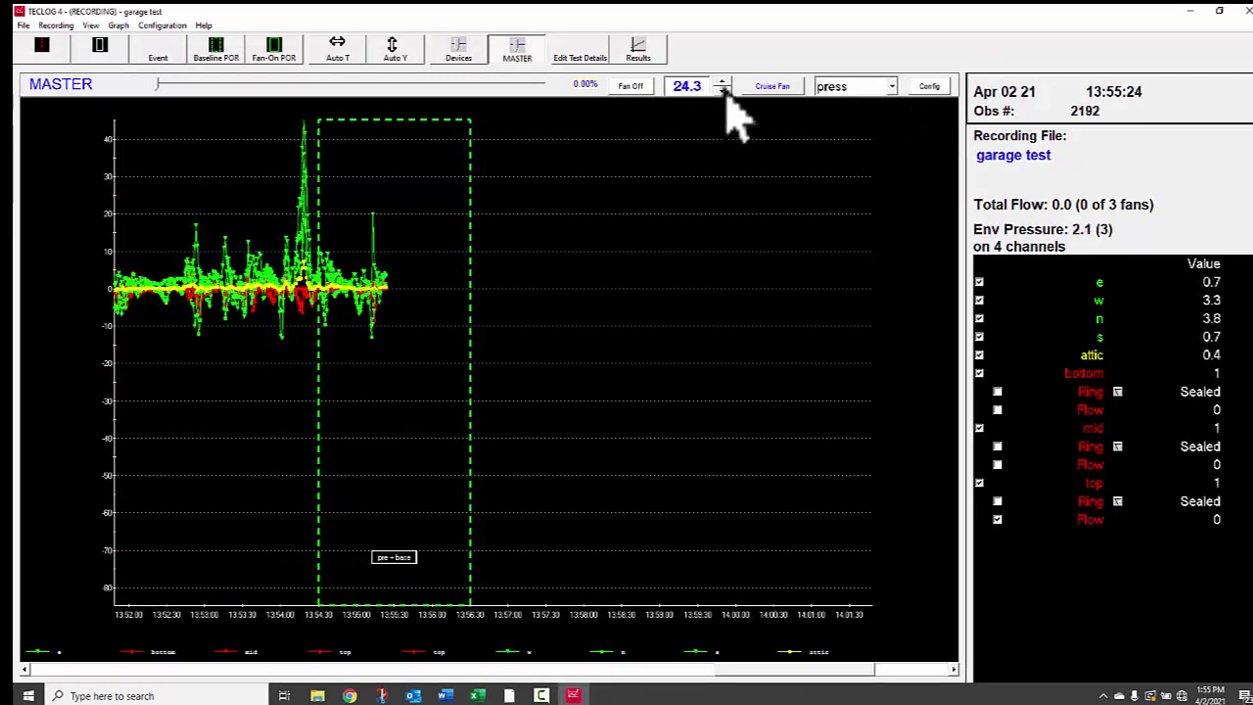
{"action": "left_click", "coordinate": [726, 83]}
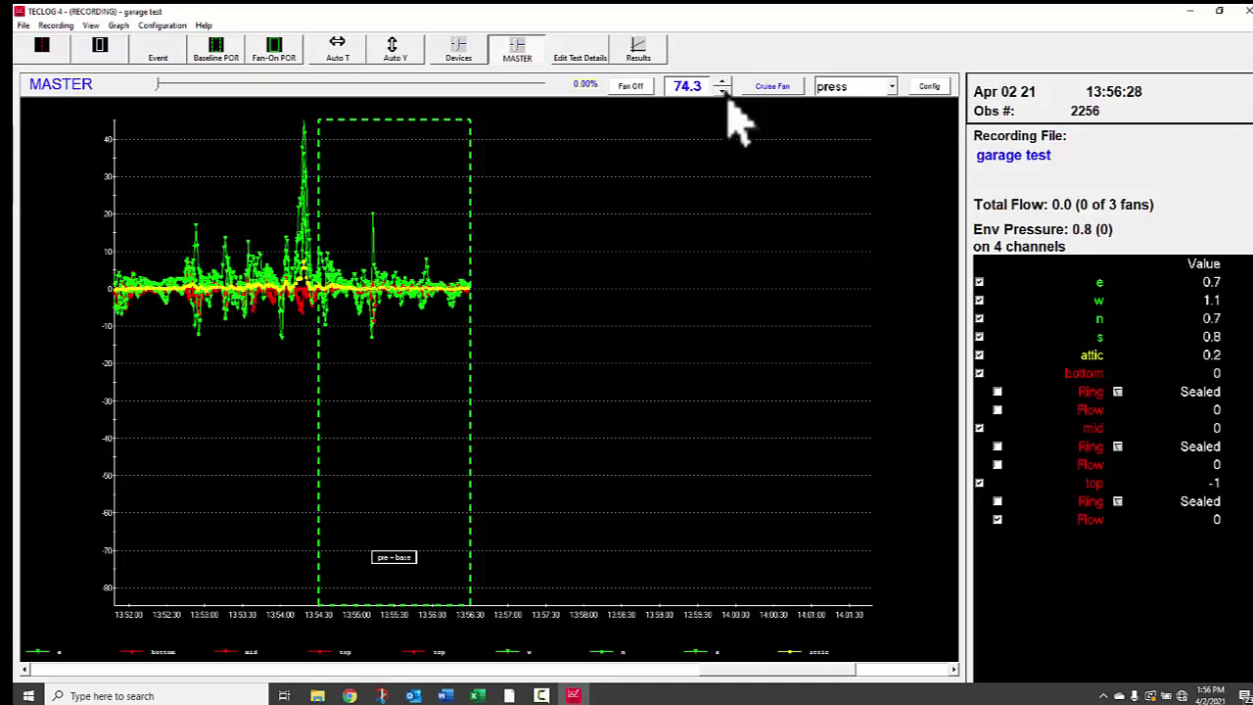
{"action": "left_click", "coordinate": [739, 394]}
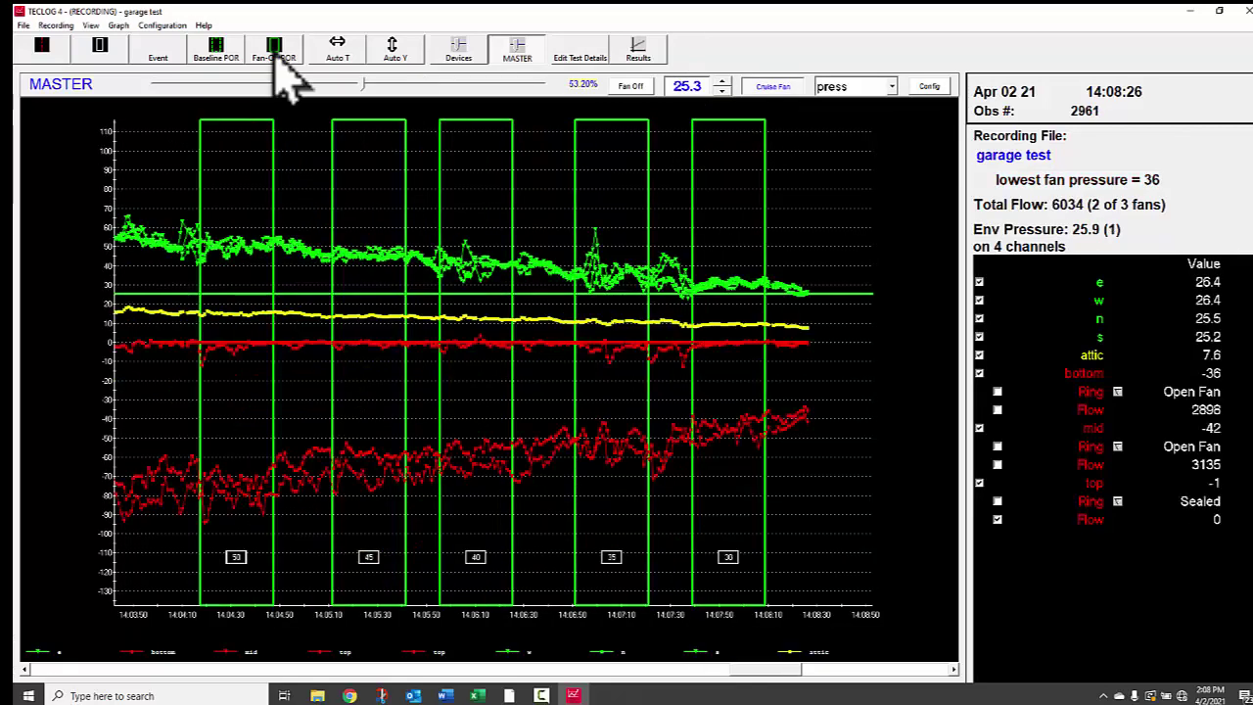
- Record a fan-on period labelled "25" for the pressurization test
{"action": "left_click", "coordinate": [275, 56]}
{"action": "type", "text": "25"}
{"action": "left_click", "coordinate": [298, 460]}
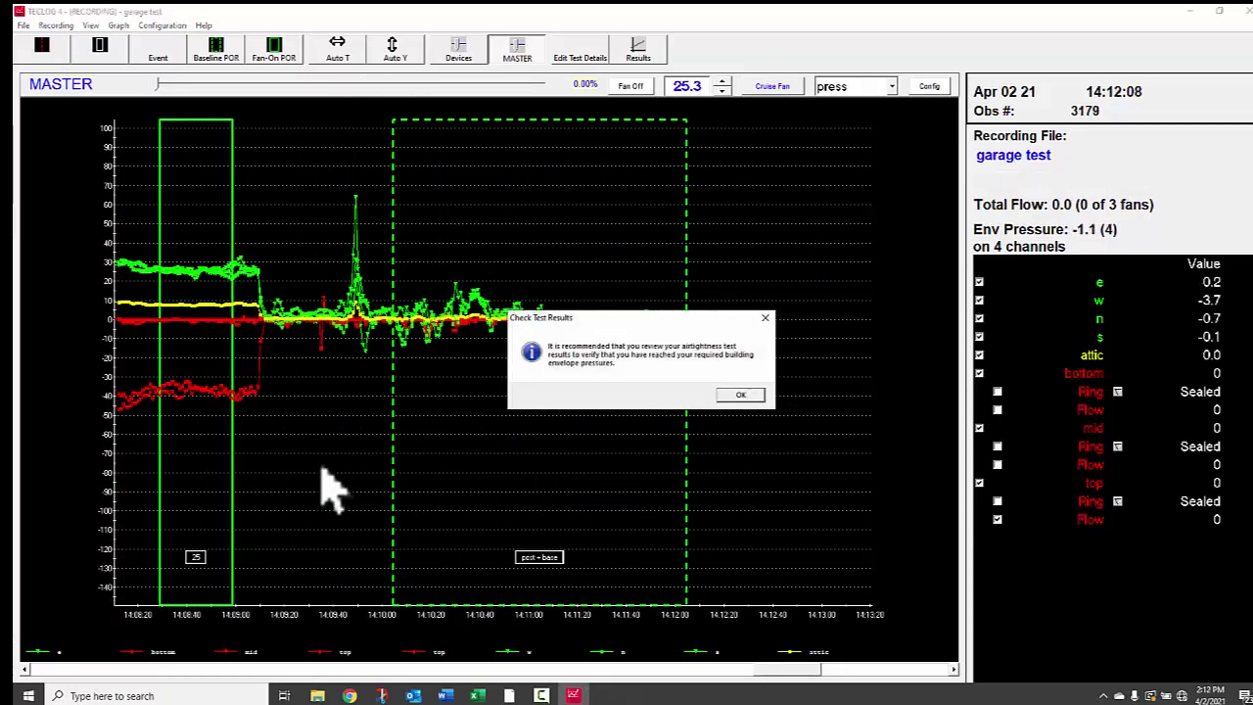
- Dismiss the results reminder and review the airtightness results for test 2
{"action": "left_click", "coordinate": [744, 394]}
{"action": "left_click", "coordinate": [638, 49]}
{"action": "left_click", "coordinate": [929, 165]}
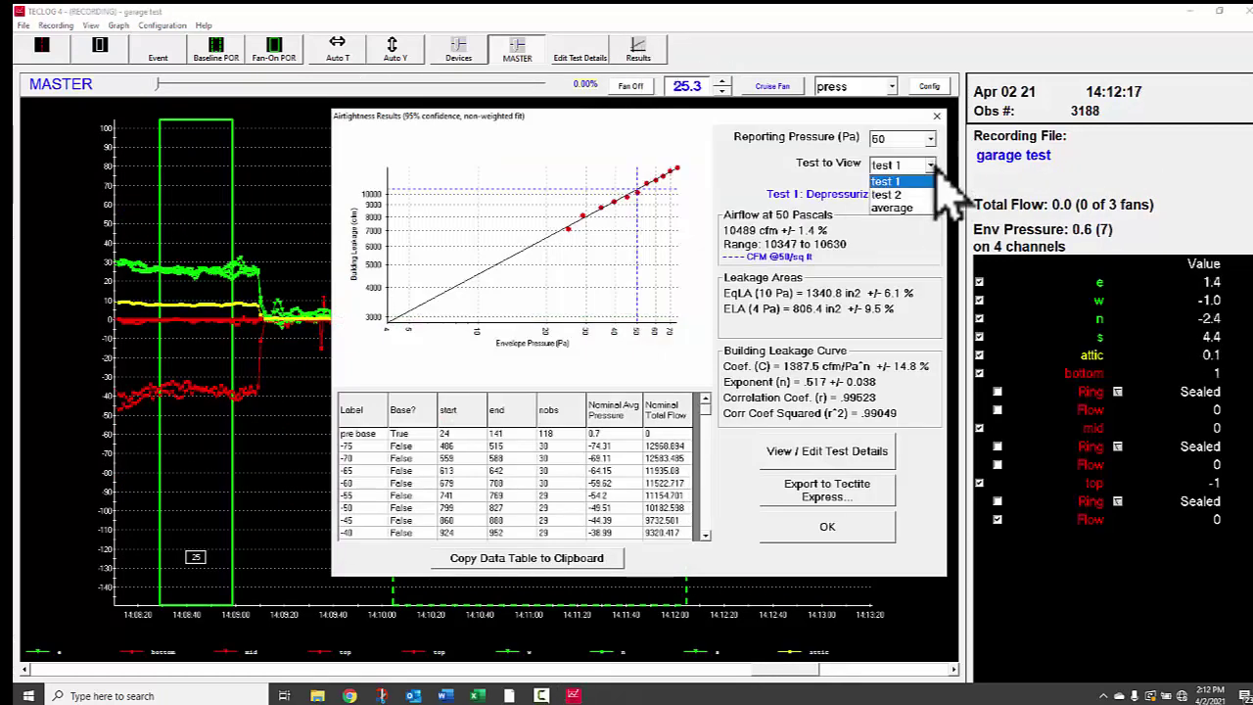
{"action": "left_click", "coordinate": [895, 191]}
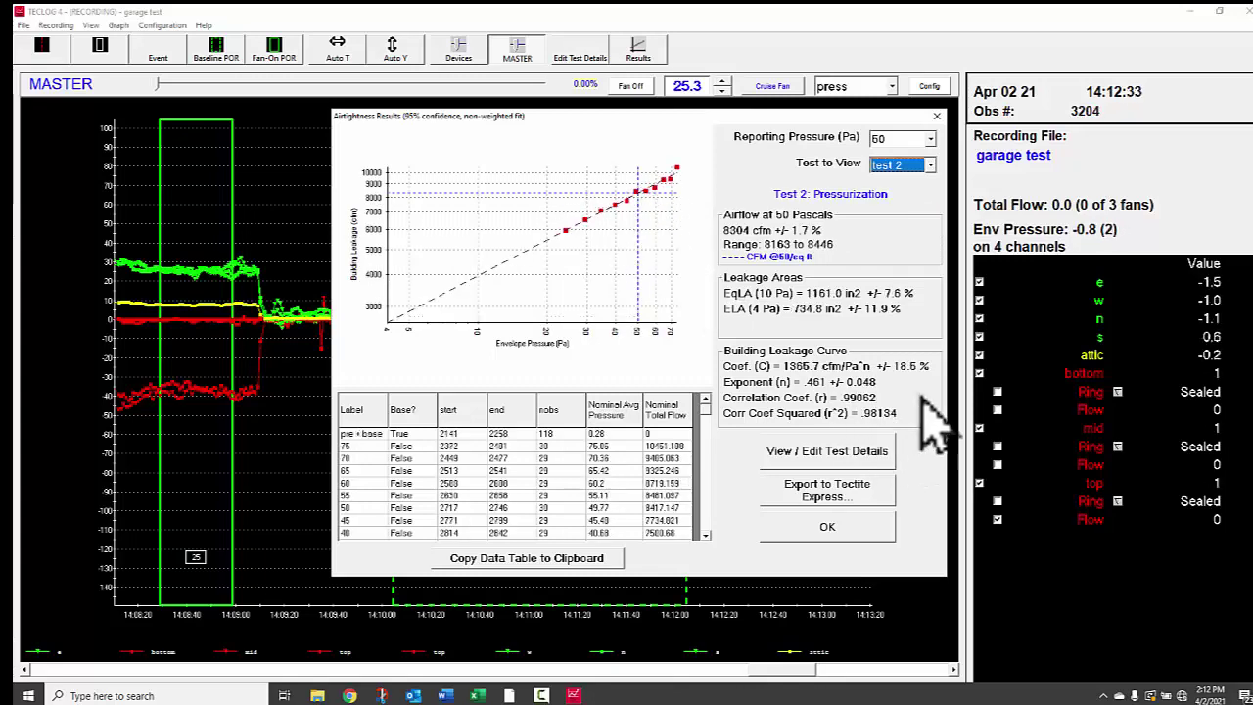
{"action": "left_click", "coordinate": [847, 533]}
- Stop the garage test recording and load the newly created file for viewing
{"action": "left_click", "coordinate": [56, 24]}
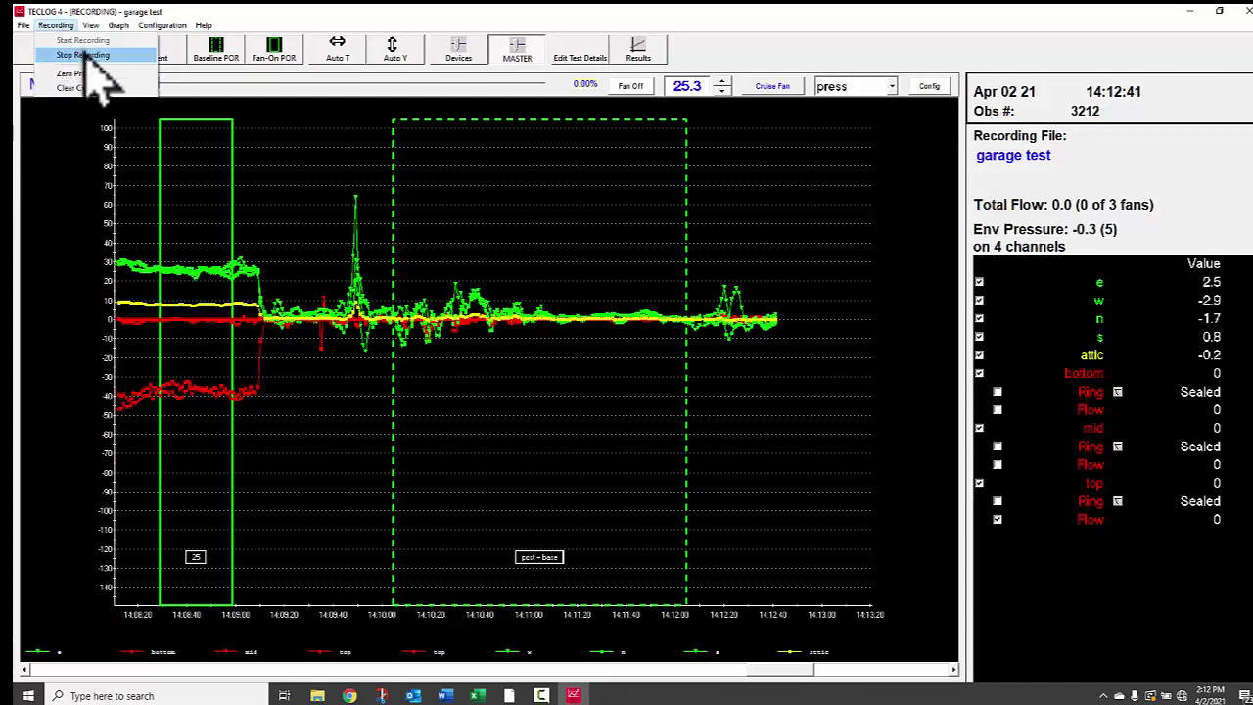
{"action": "left_click", "coordinate": [90, 62]}
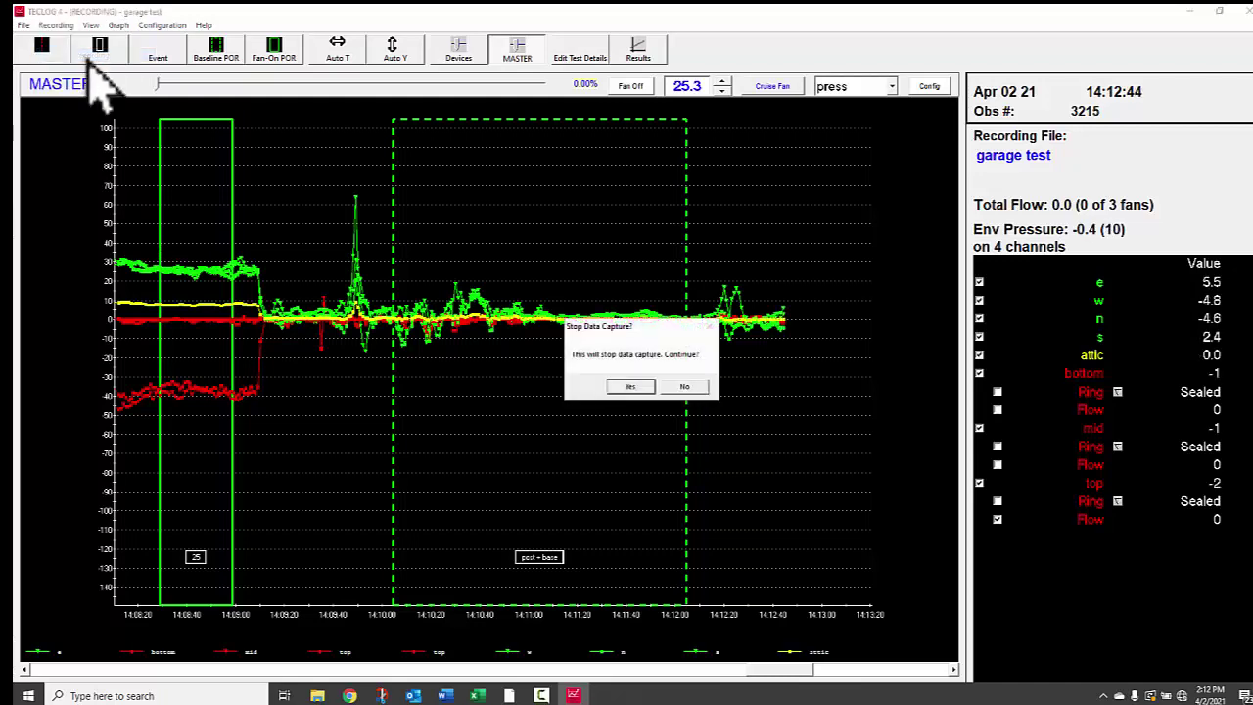
{"action": "left_click", "coordinate": [634, 387]}
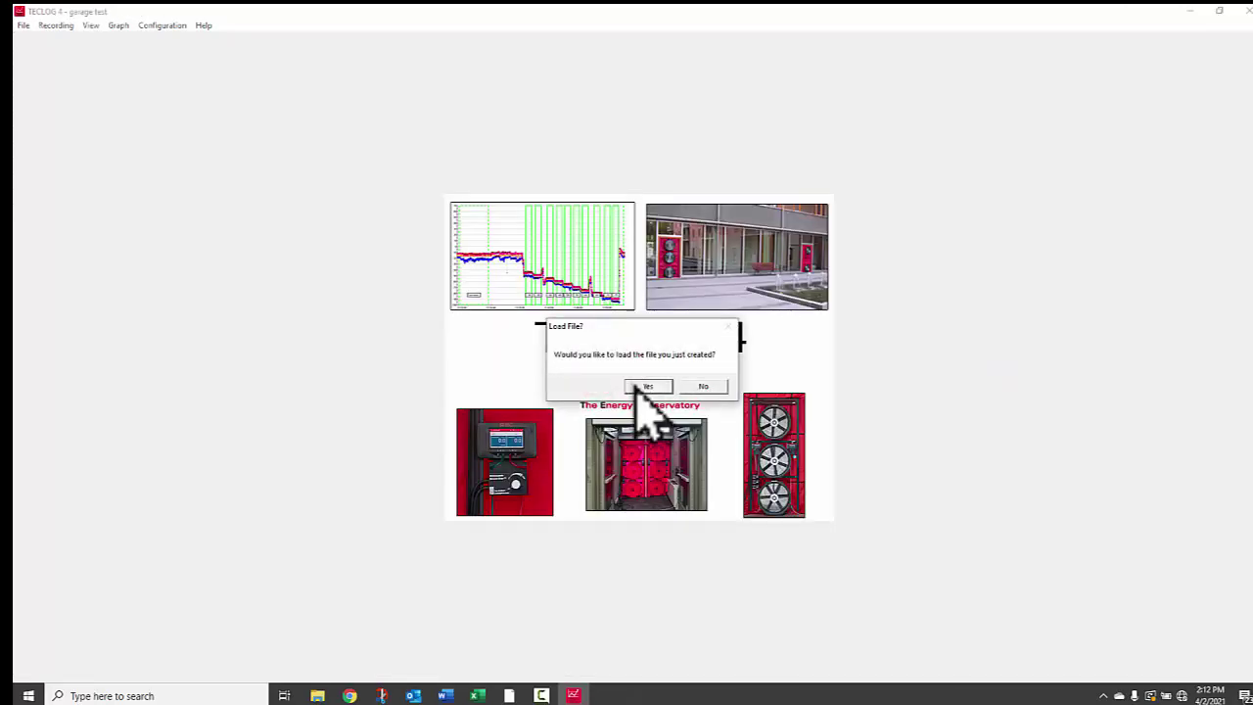
{"action": "left_click", "coordinate": [638, 387]}
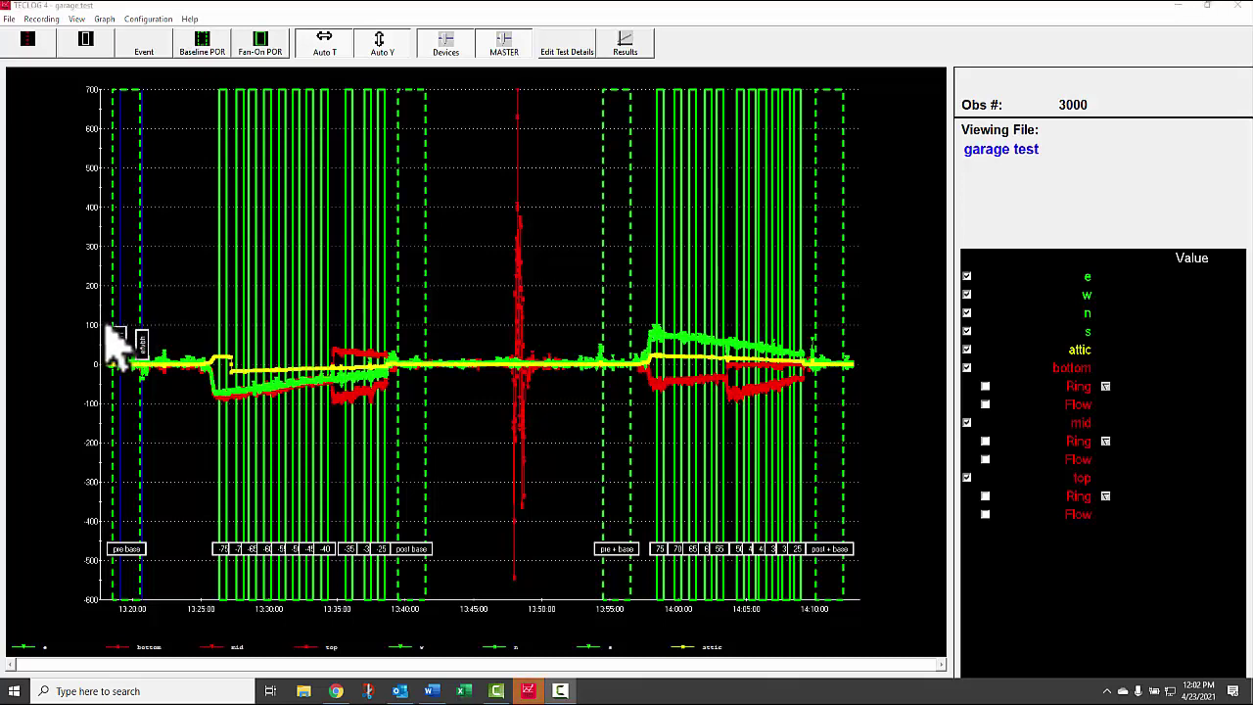
- Zoom the graph in on the depressurization periods and examine the averages and available options of the -70 period
{"action": "left_click_drag", "start_coordinate": [140, 358], "coordinate": [863, 426]}
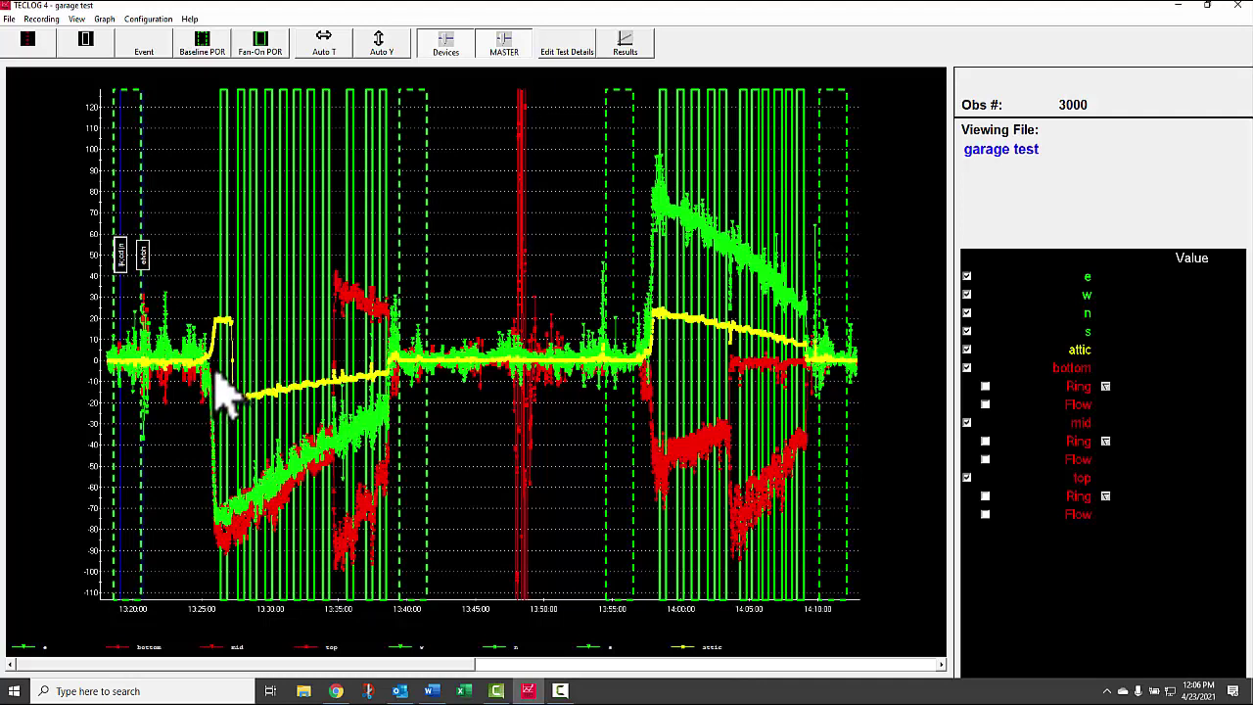
{"action": "left_click_drag", "start_coordinate": [216, 367], "coordinate": [409, 553]}
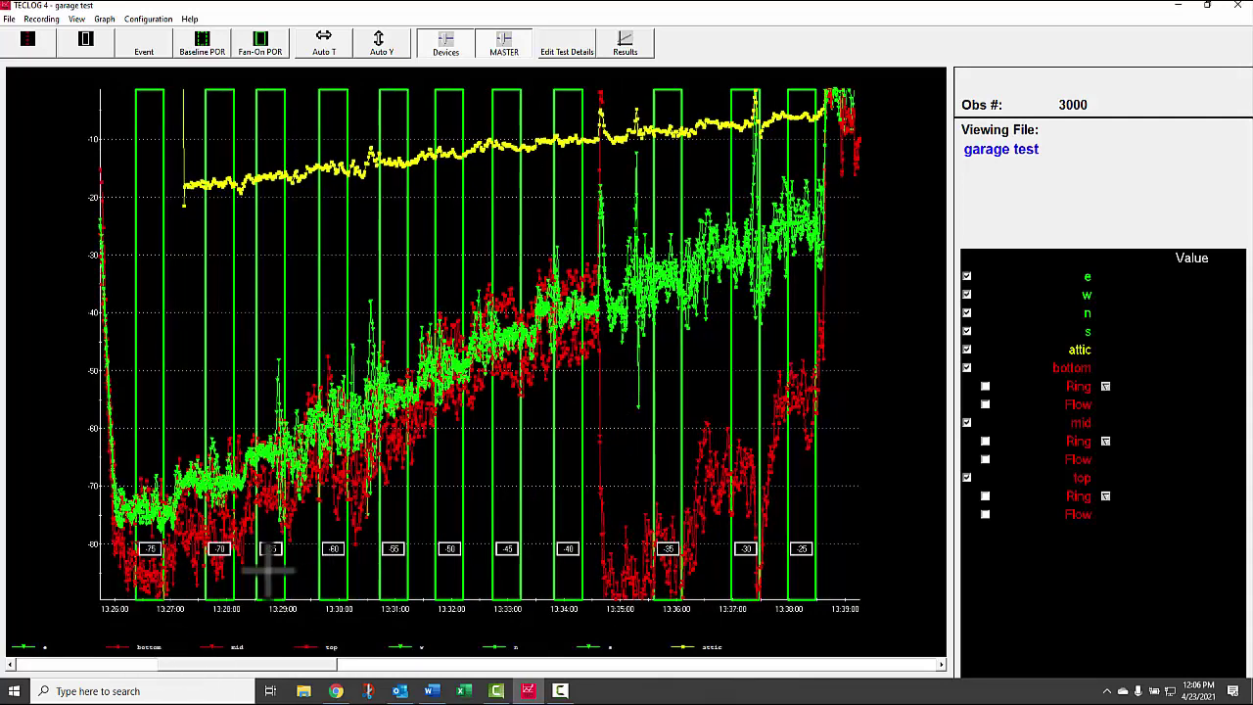
{"action": "left_click", "coordinate": [213, 243]}
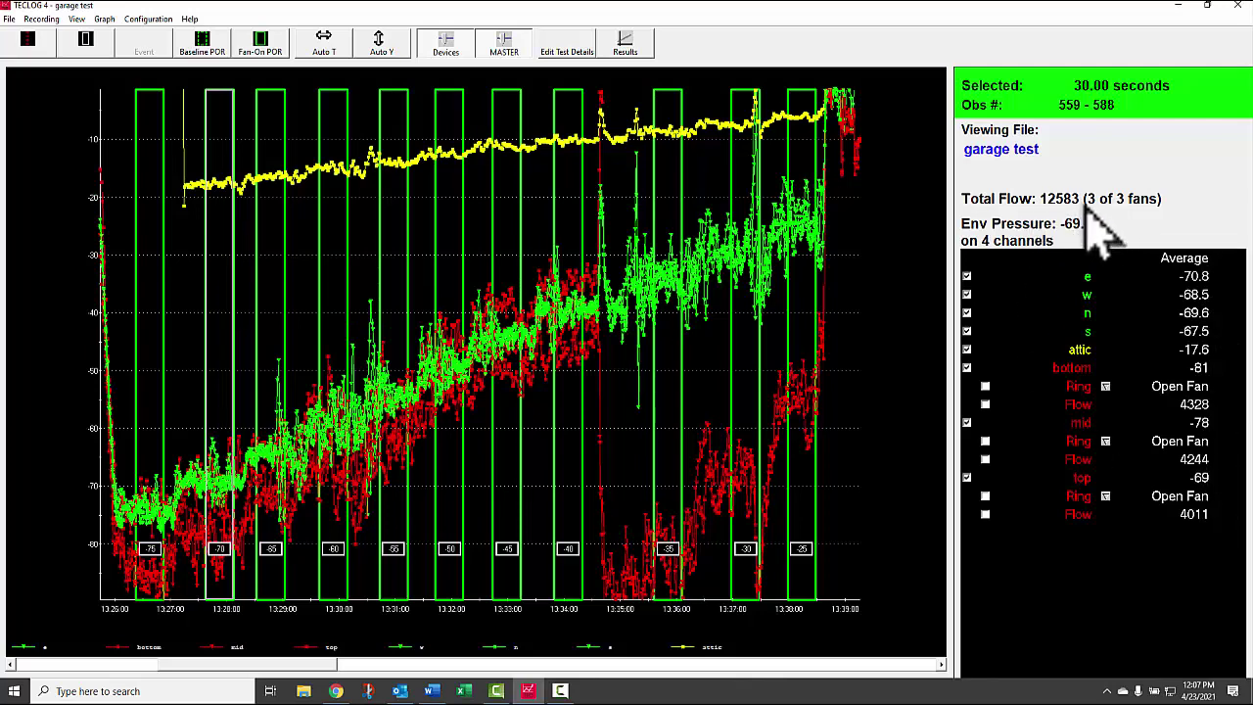
{"action": "right_click", "coordinate": [218, 222]}
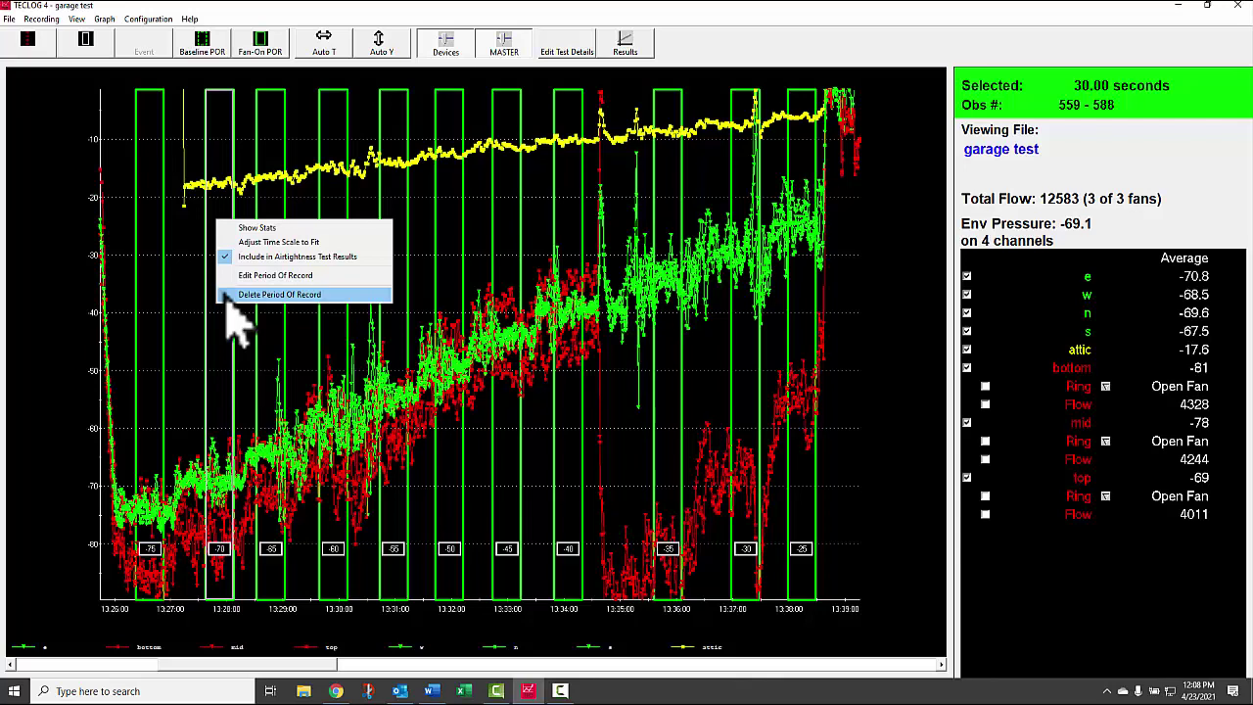
{"action": "left_click", "coordinate": [279, 294]}
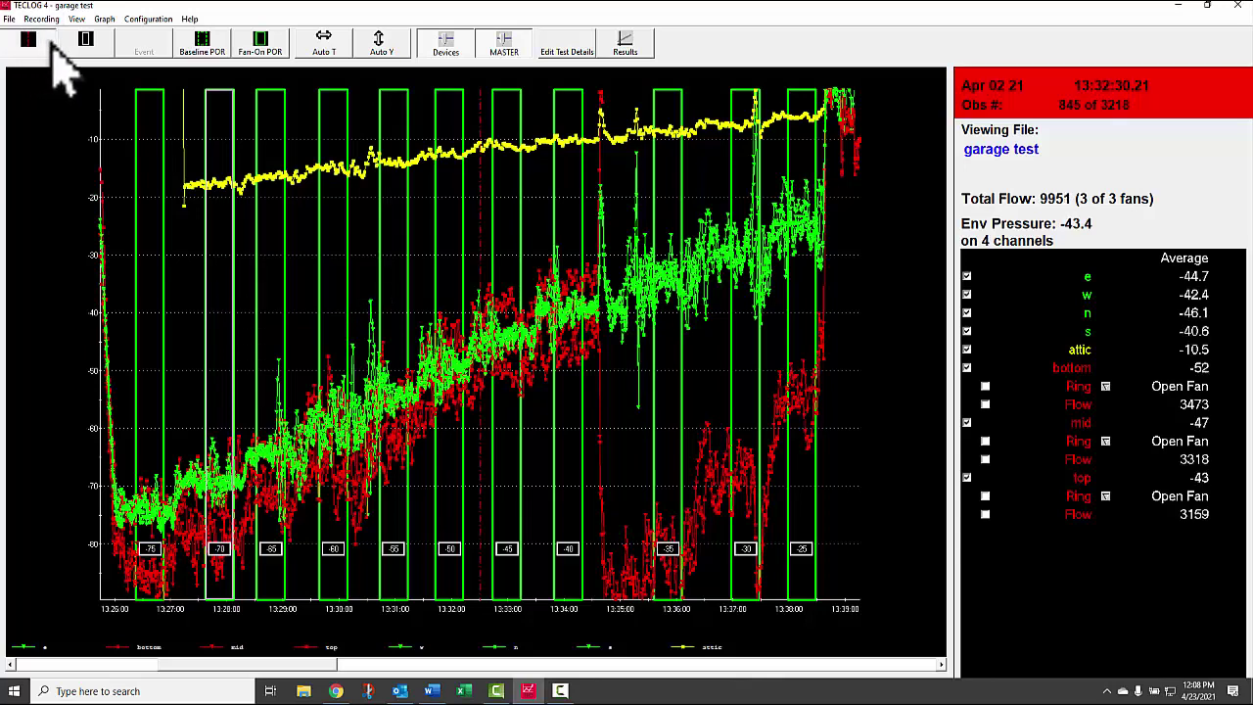
- Add an event marker reading "went to 2 fans" at 13:34:38, just after the -40 period
{"action": "left_click", "coordinate": [484, 126]}
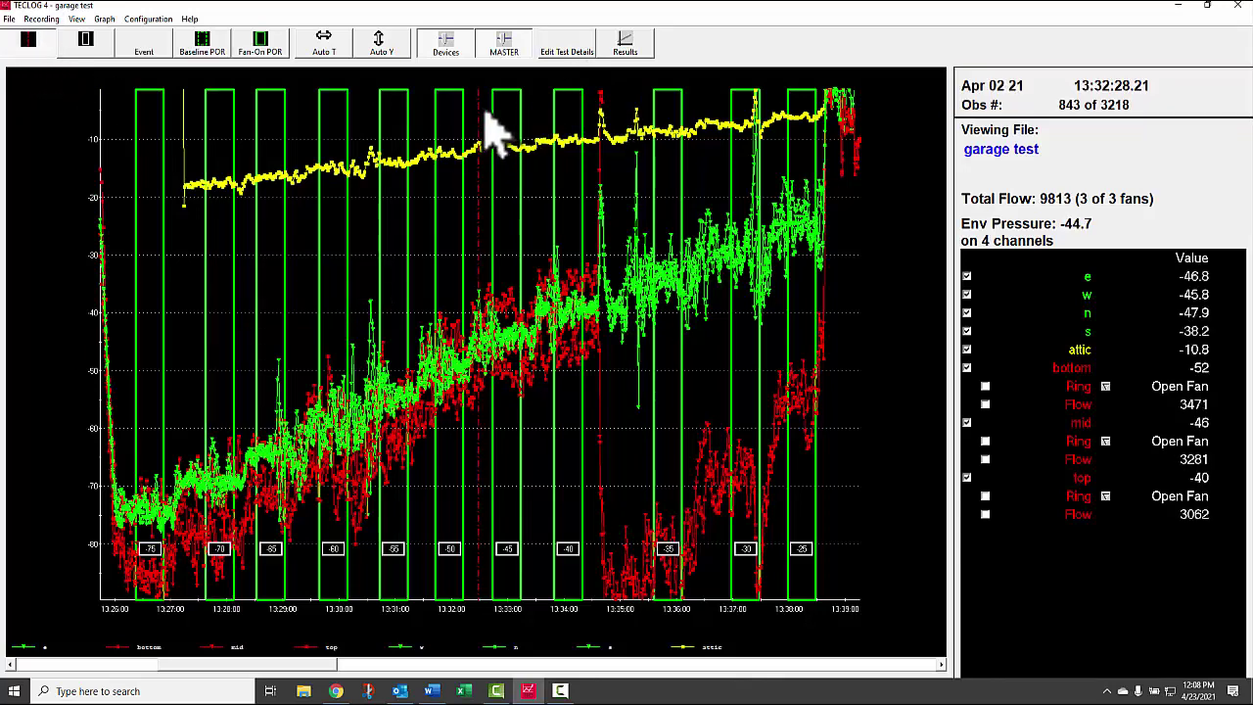
{"action": "left_click", "coordinate": [606, 137]}
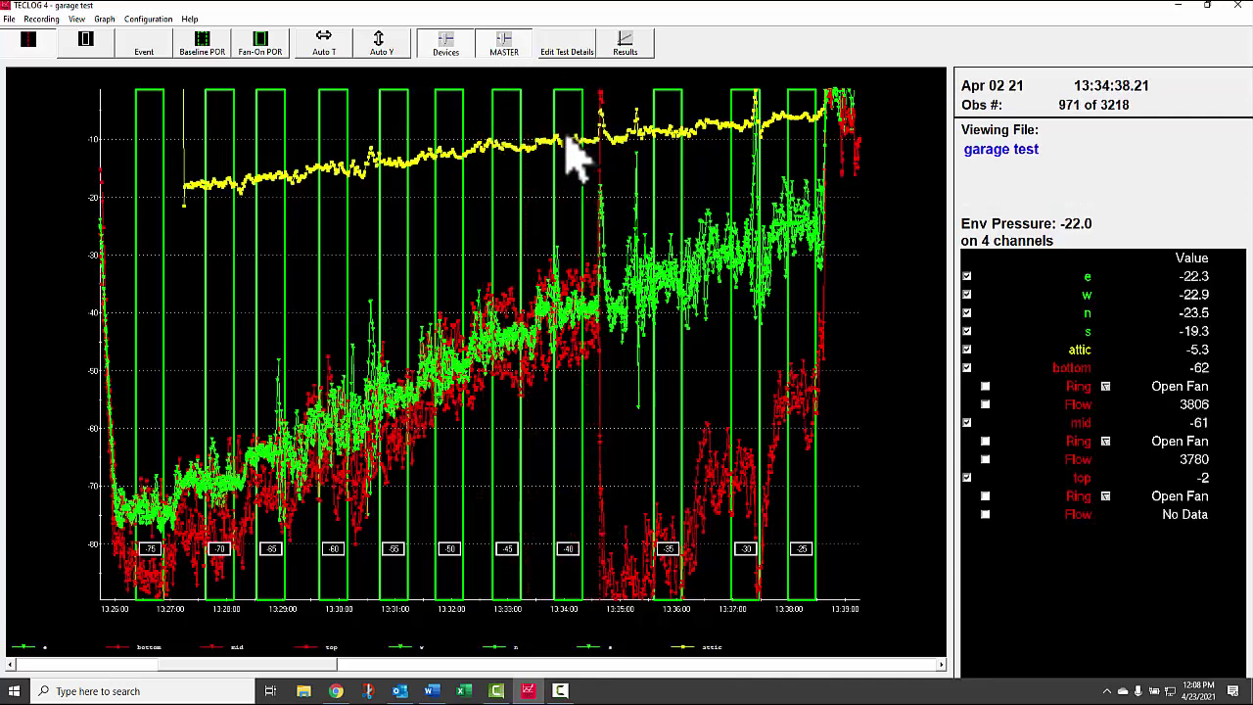
{"action": "left_click", "coordinate": [152, 45]}
{"action": "type", "text": "went to"}
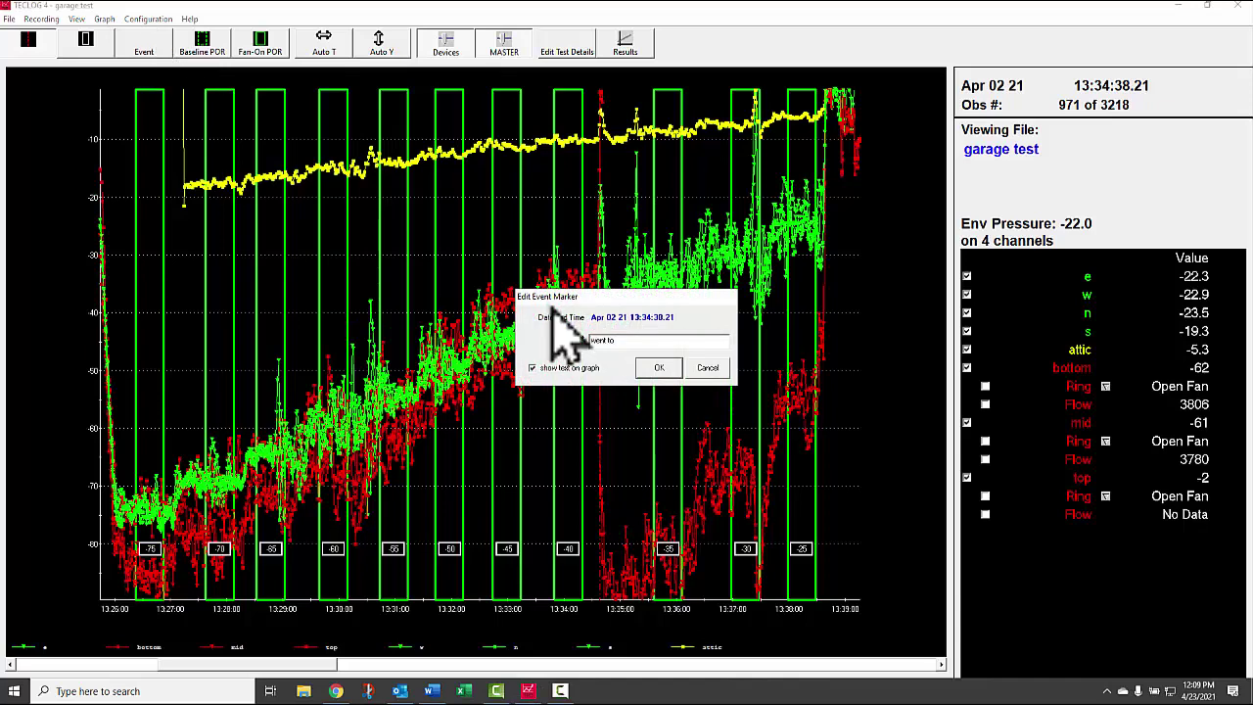
{"action": "type", "text": " 2 fans"}
{"action": "left_click", "coordinate": [665, 367]}
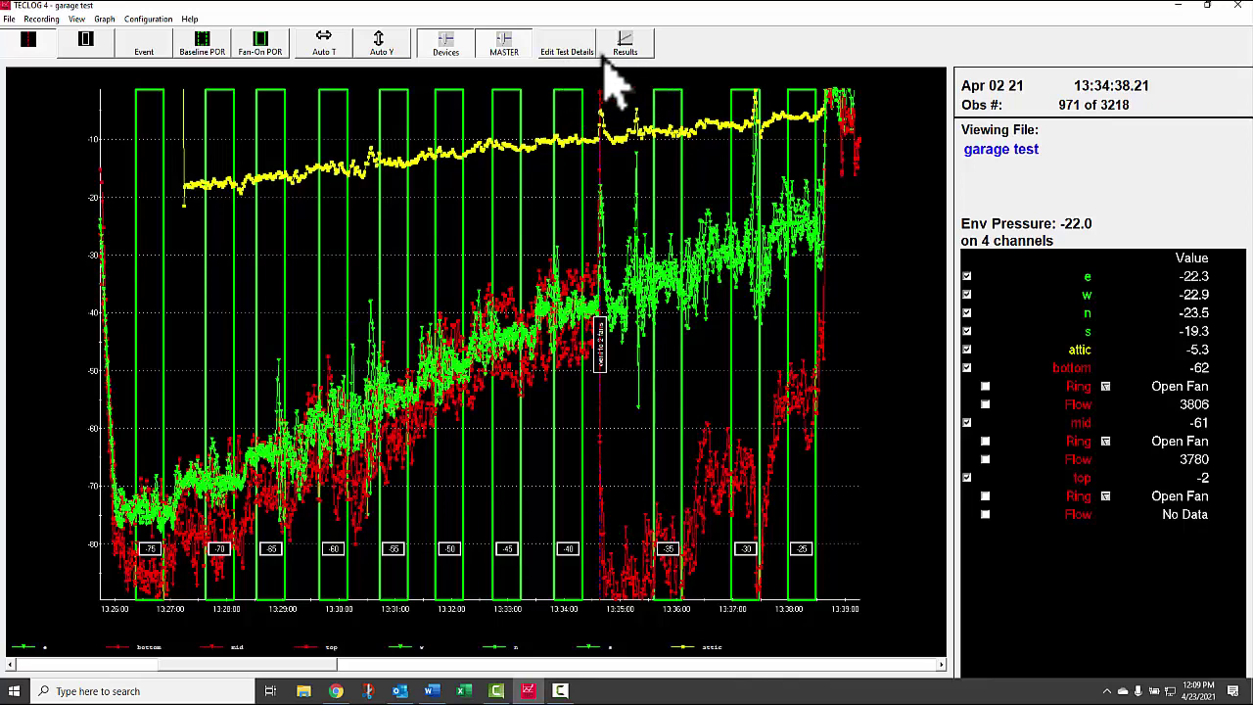
- Review test 1's temperature, altitude and surface area entries, and check its airtightness results and reporting pressure choices
{"action": "left_click", "coordinate": [567, 49]}
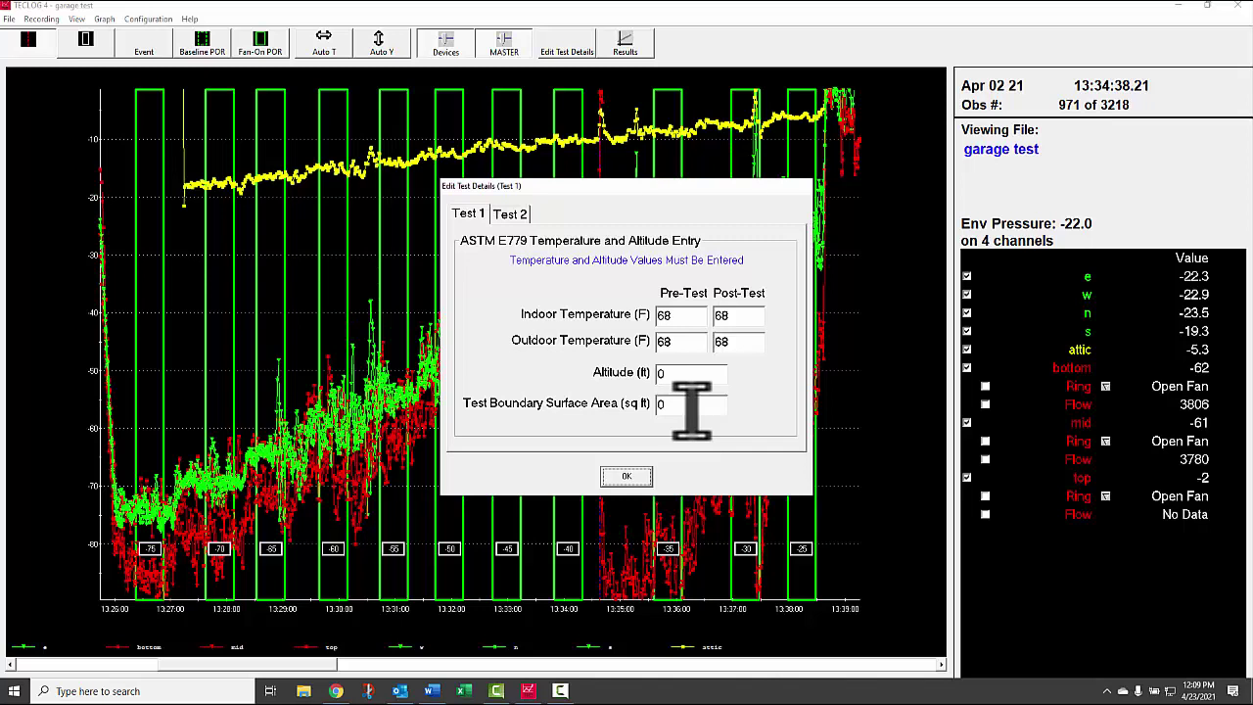
{"action": "left_click", "coordinate": [627, 475]}
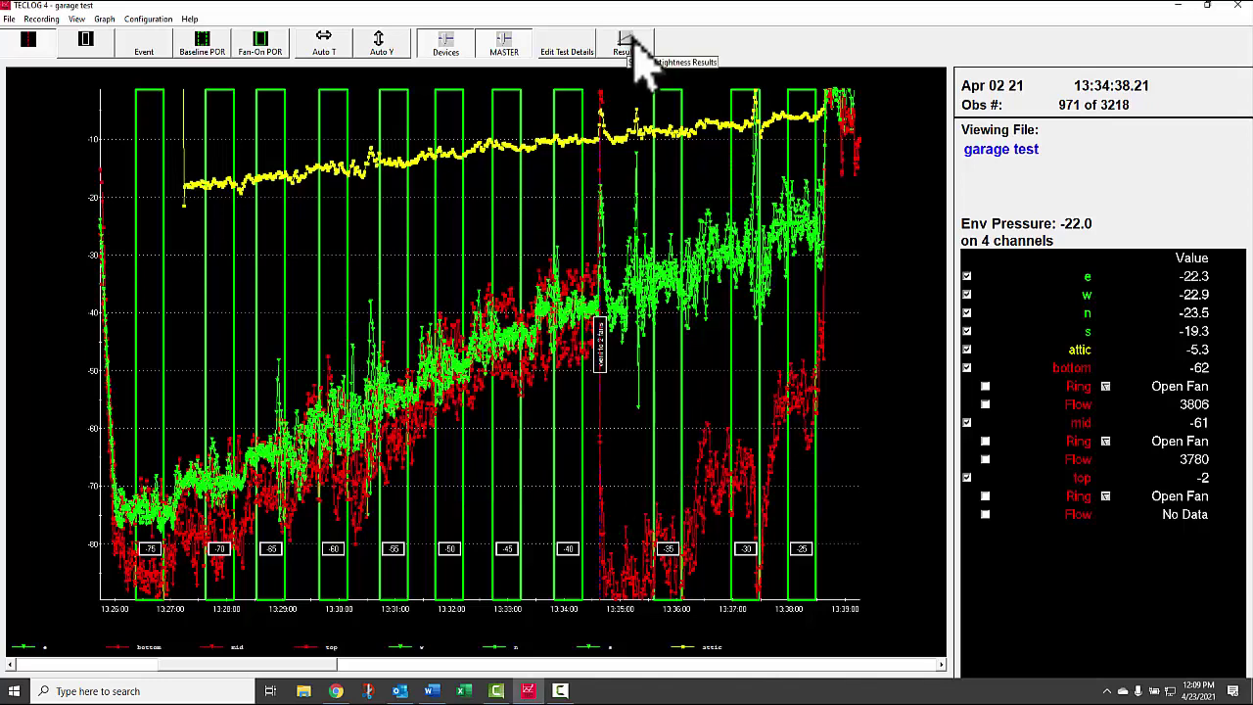
{"action": "left_click", "coordinate": [630, 54]}
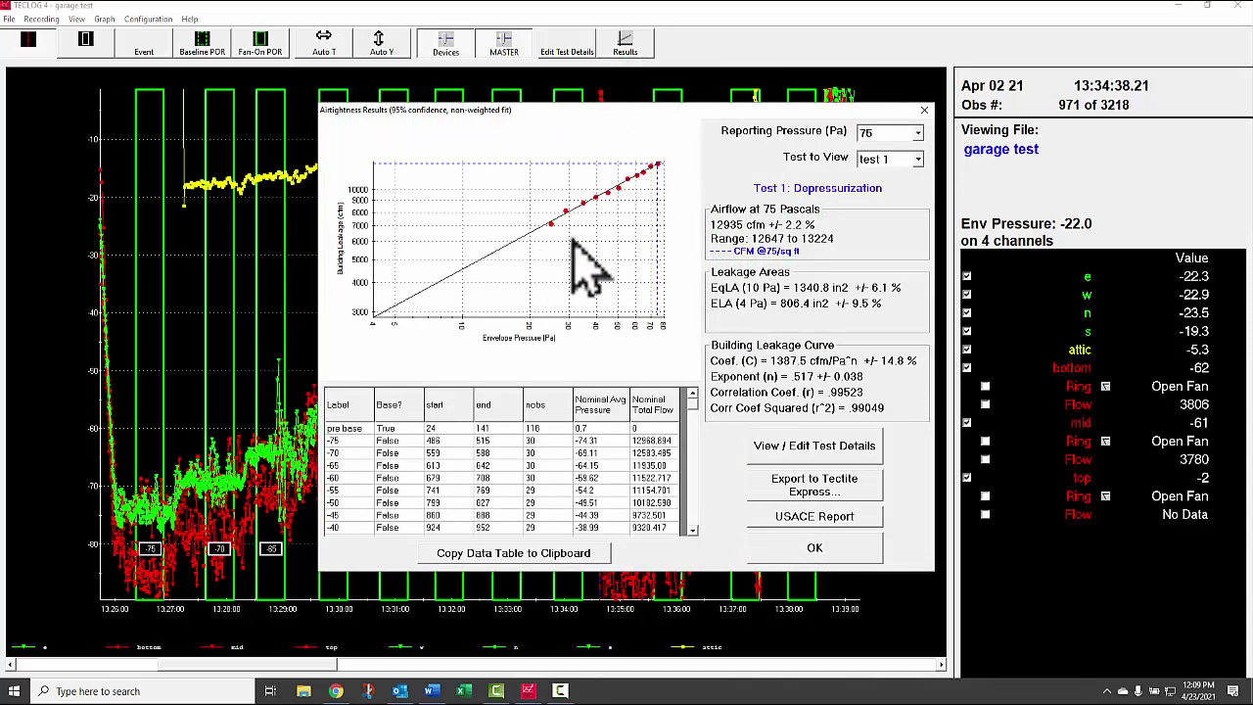
{"action": "mouse_move", "coordinate": [549, 221]}
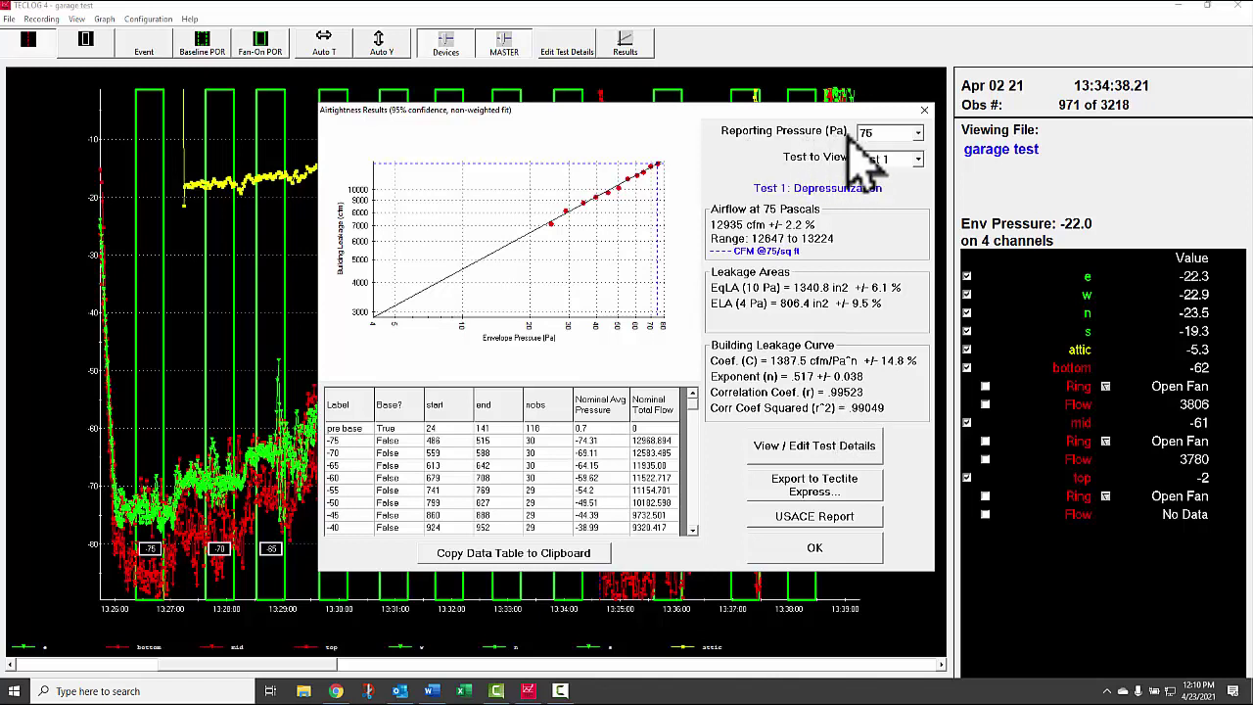
{"action": "left_click", "coordinate": [918, 134]}
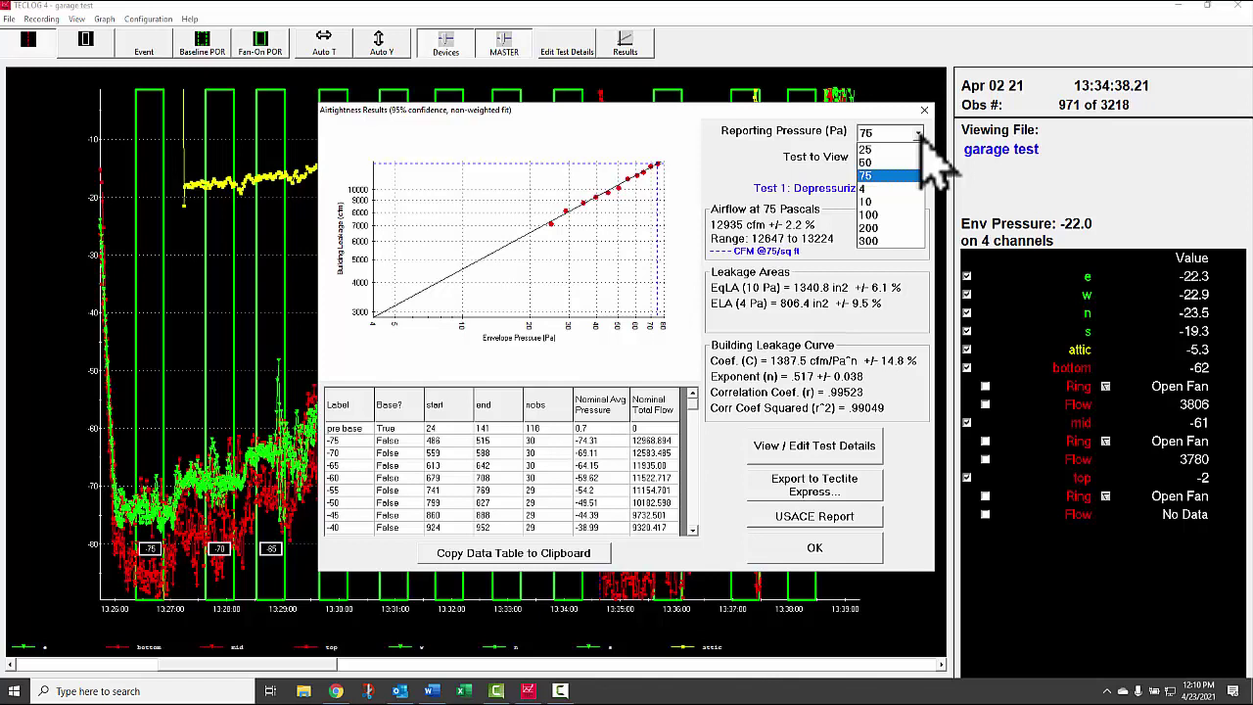
{"action": "left_click", "coordinate": [921, 137]}
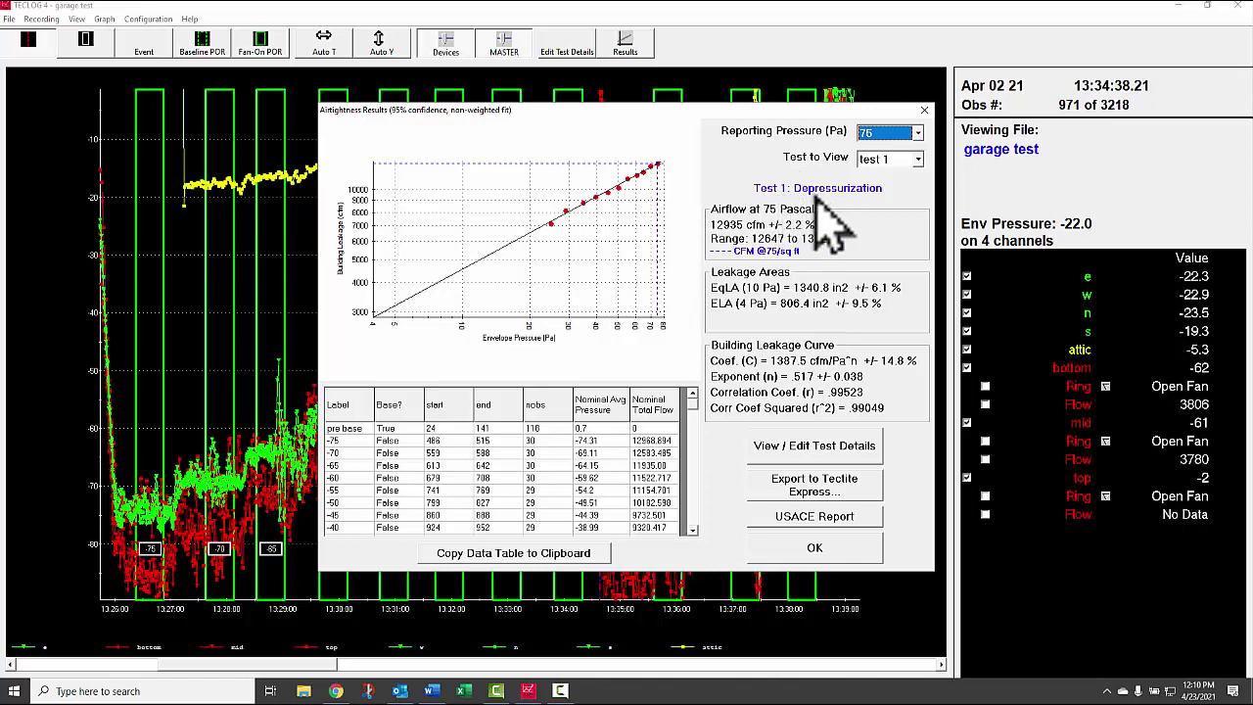
- Switch the airtightness results to test 2 and inspect the pressure and flow of its 75 Pa point
{"action": "left_click", "coordinate": [920, 161]}
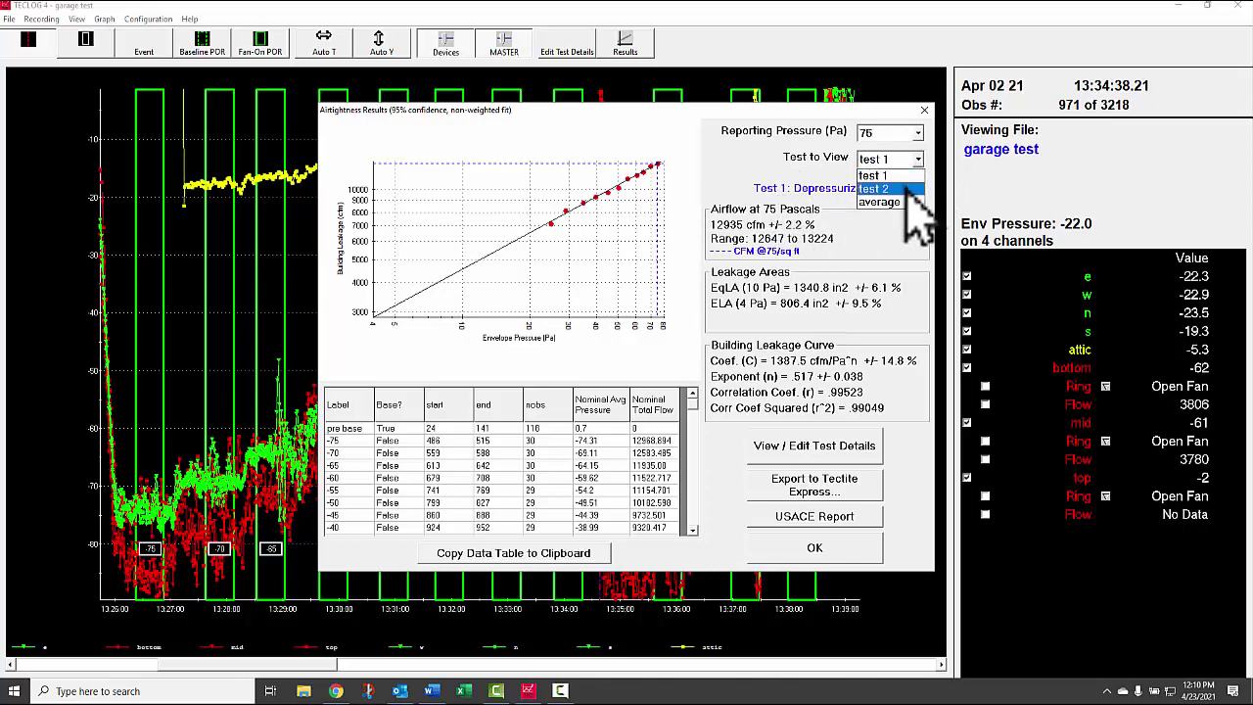
{"action": "left_click", "coordinate": [906, 189]}
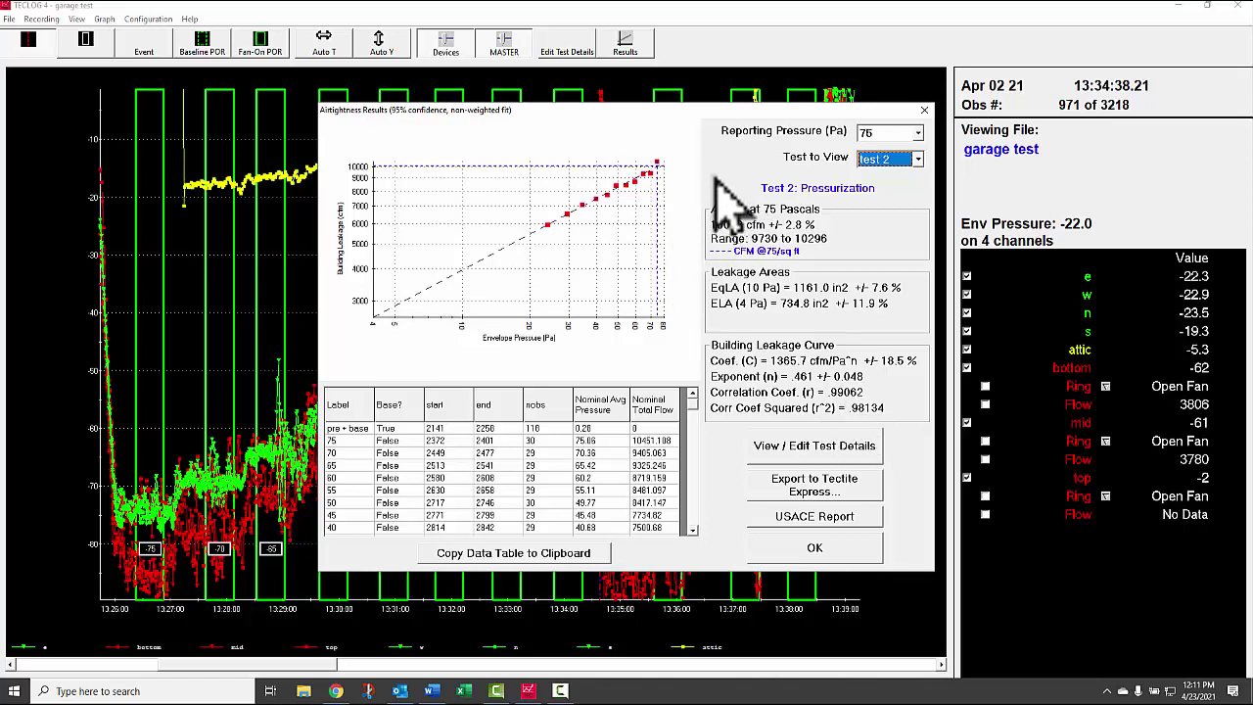
{"action": "mouse_move", "coordinate": [653, 158]}
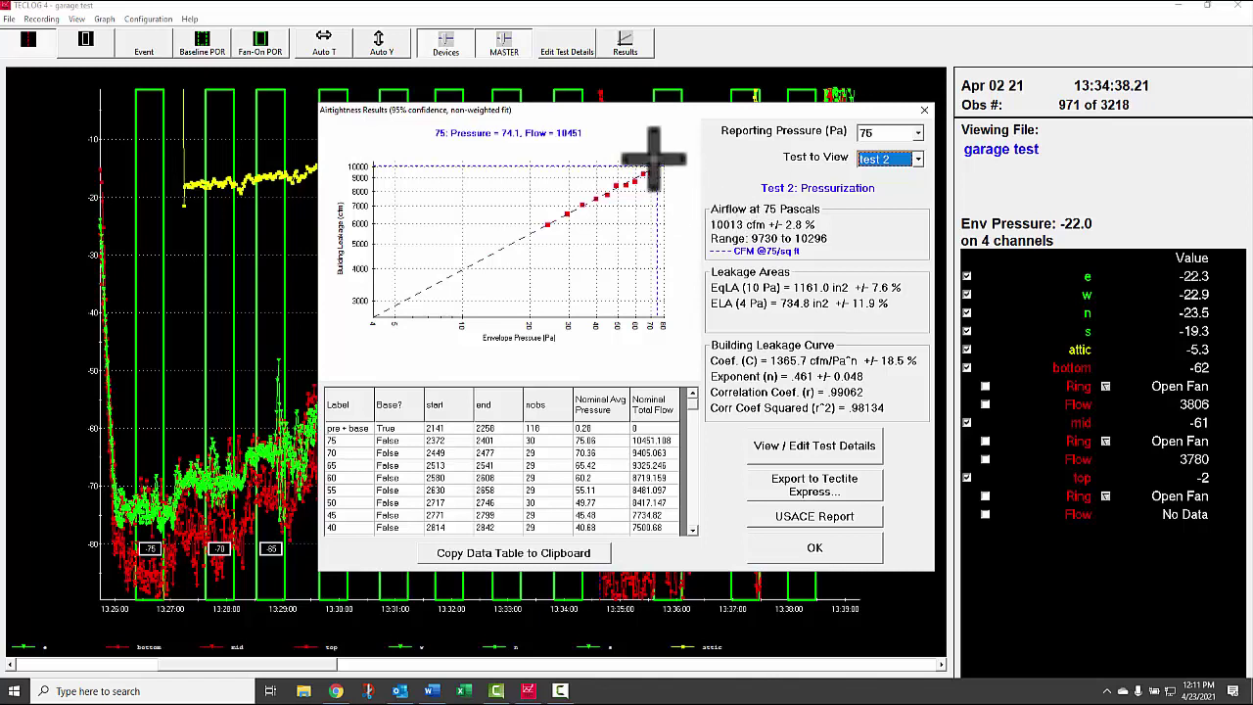
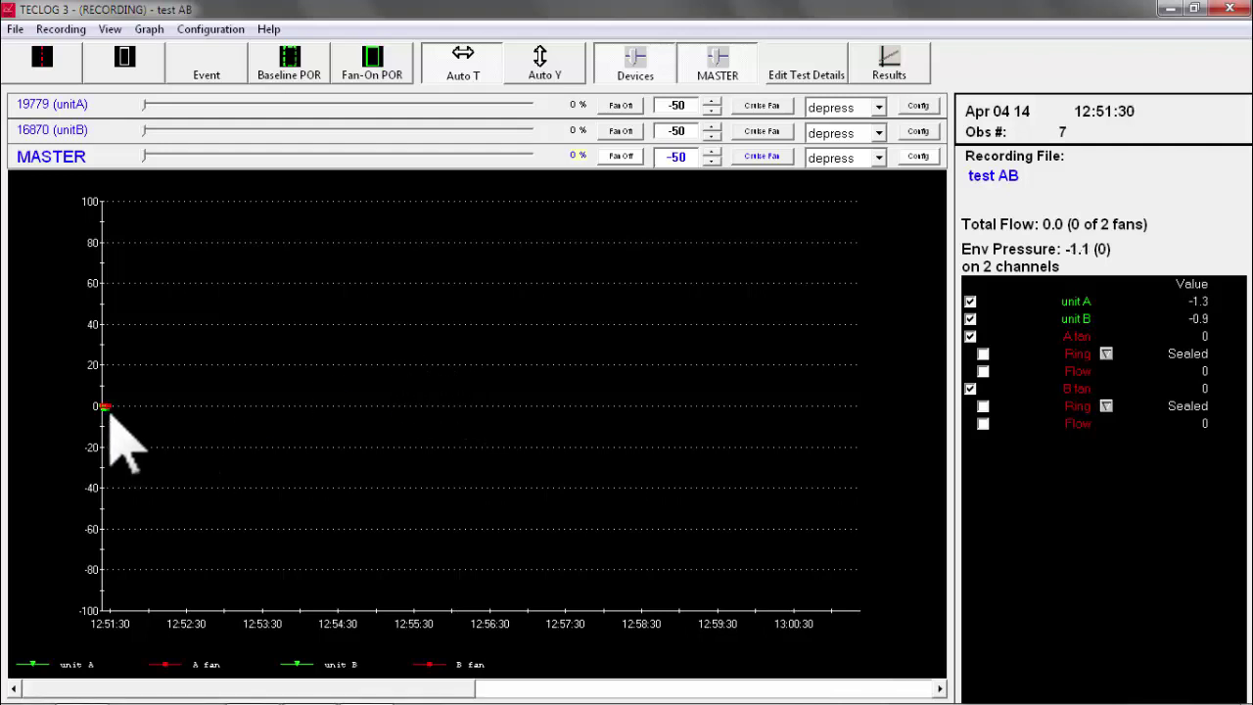
- Add a baseline period labelled "pre base" to test 1 in the test AB recording
{"action": "left_click", "coordinate": [289, 63]}
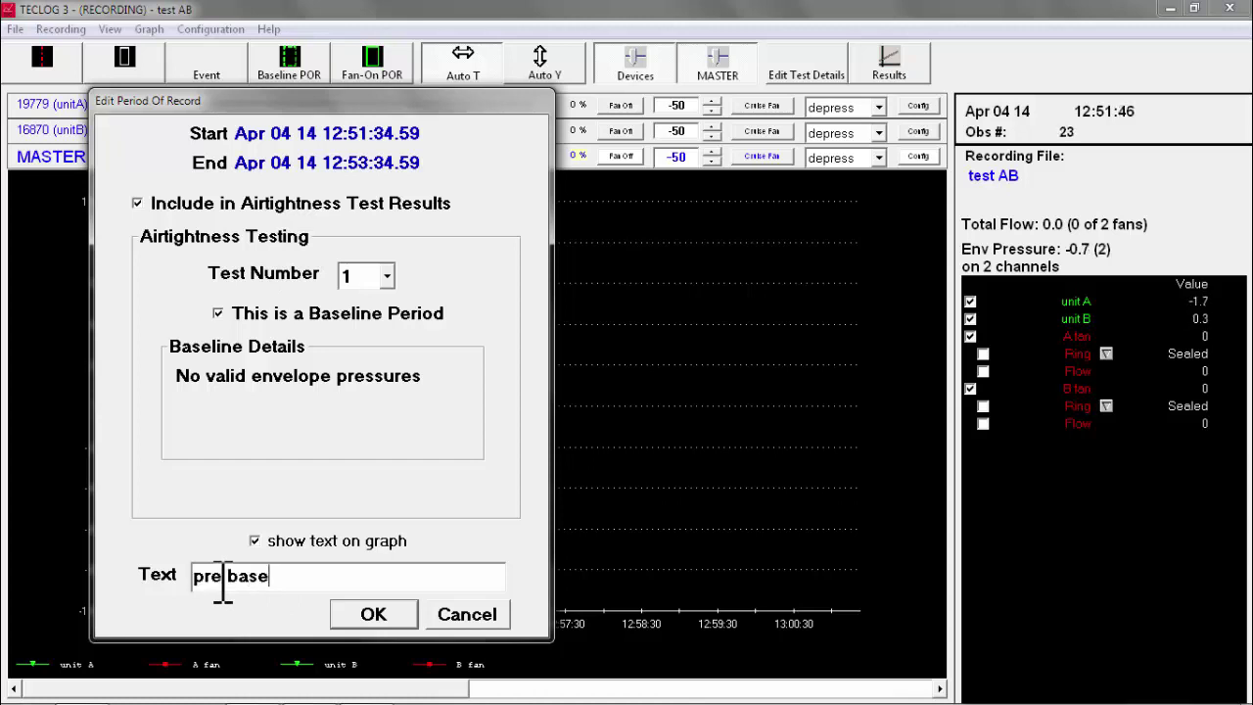
{"action": "key", "text": "Return"}
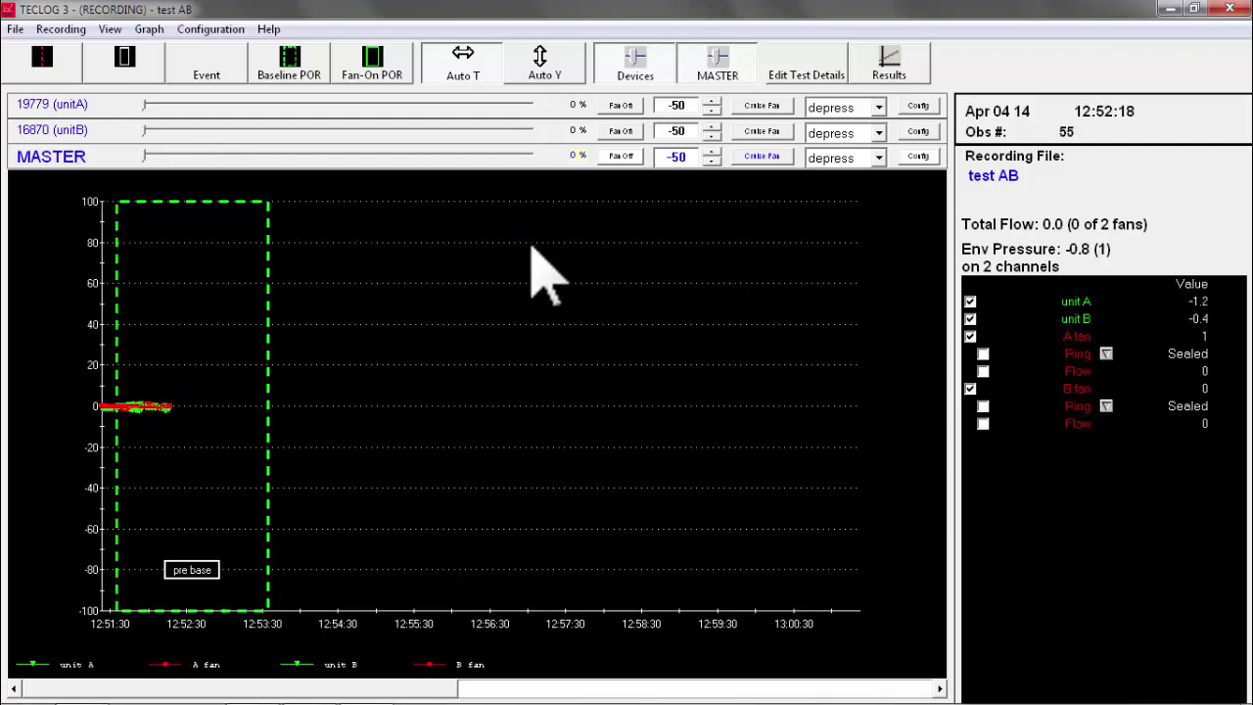
- Unlink unit A and unit B in the device settings and hide the master fan control
{"action": "double_click", "coordinate": [595, 294]}
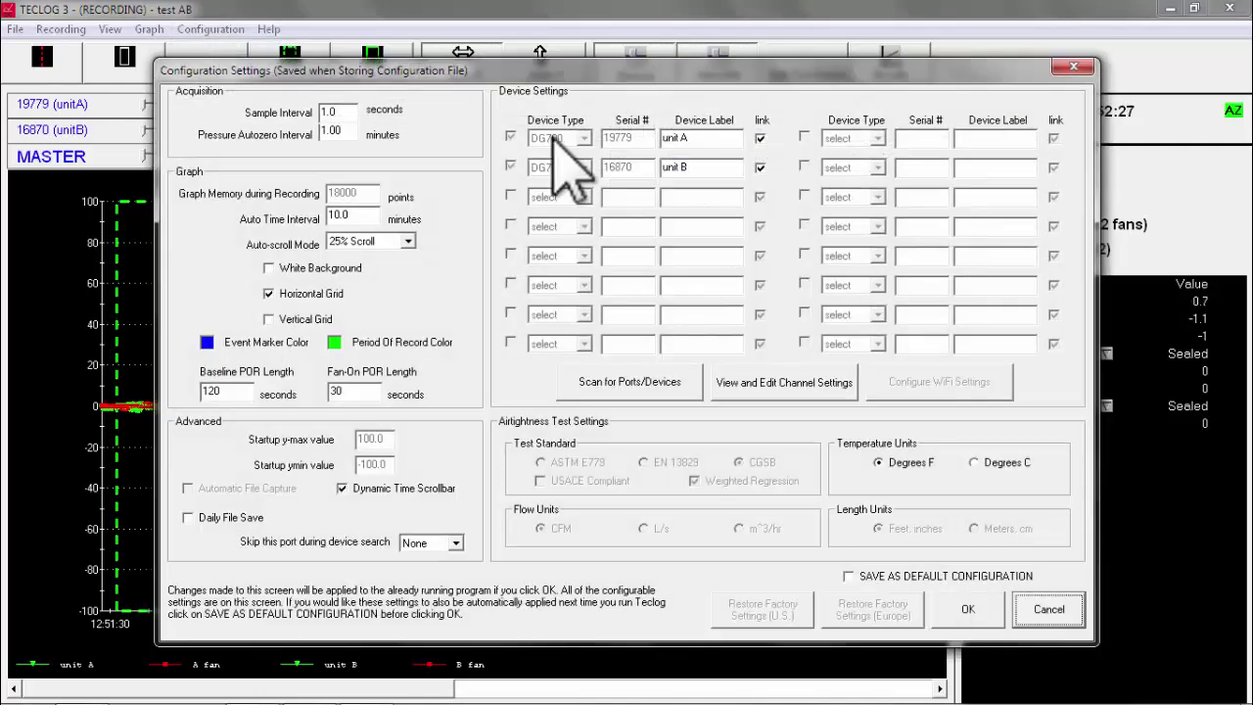
{"action": "left_click", "coordinate": [759, 138]}
{"action": "left_click", "coordinate": [759, 167]}
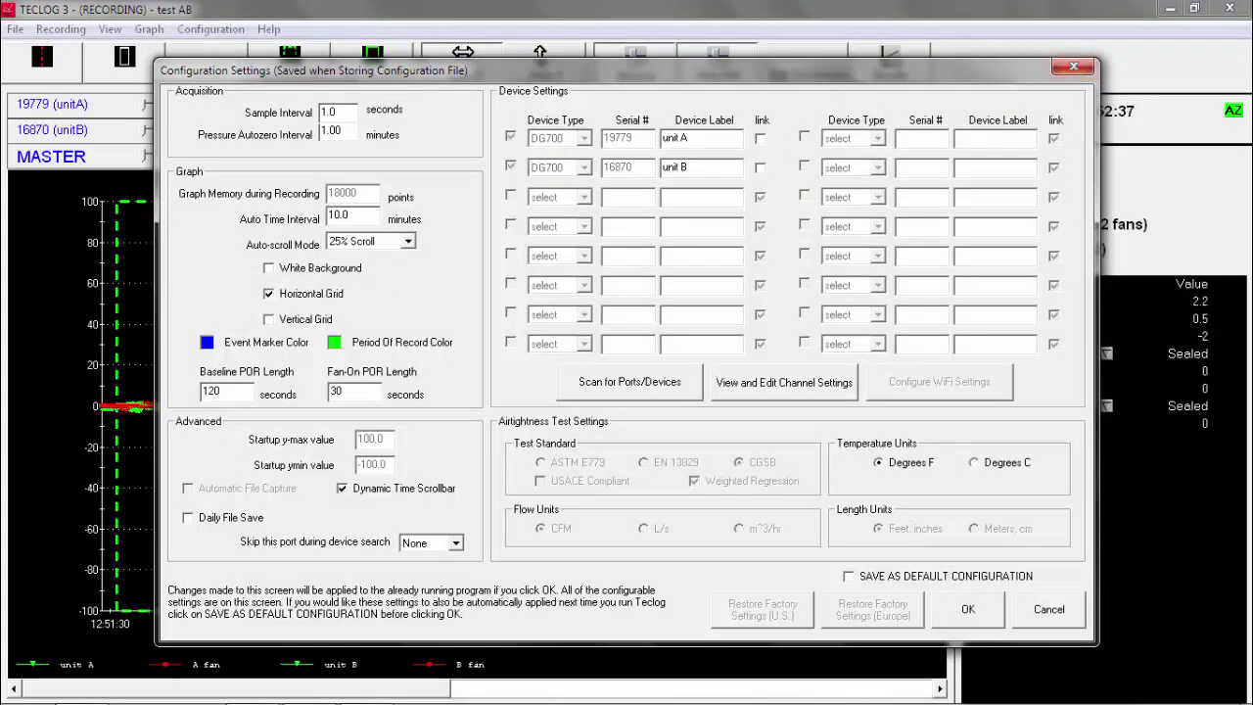
{"action": "left_click", "coordinate": [969, 615]}
{"action": "left_click", "coordinate": [110, 28]}
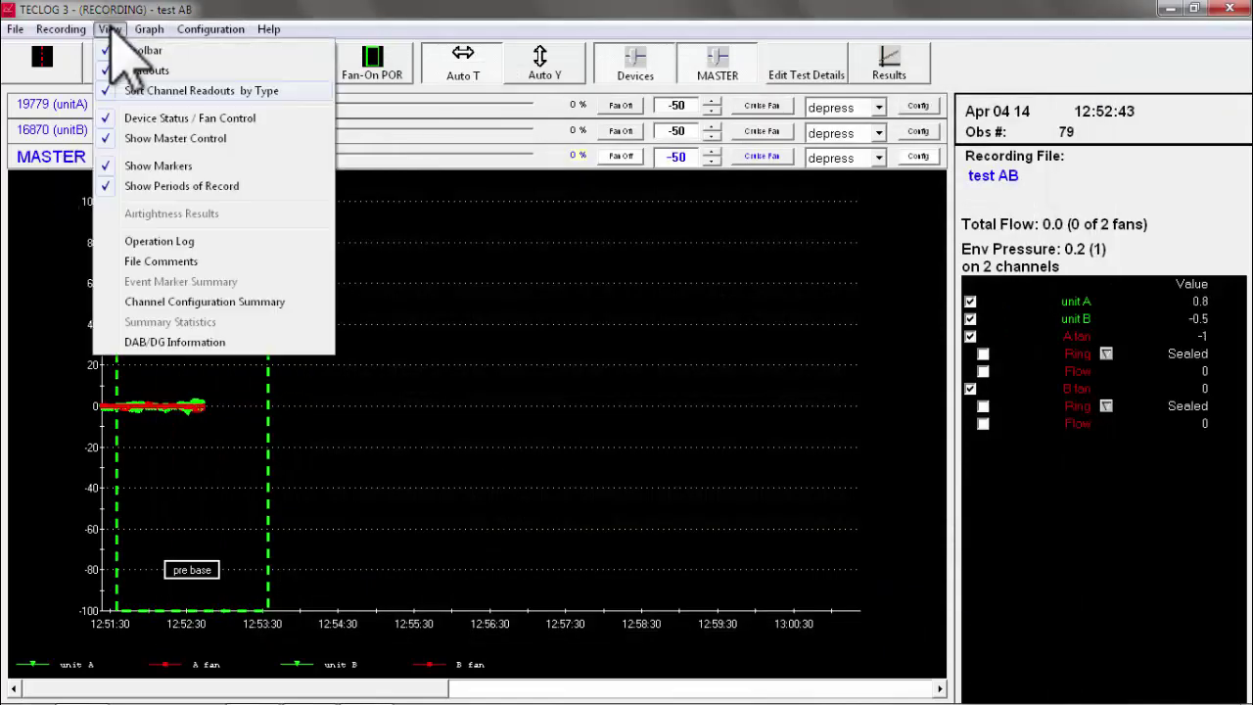
{"action": "left_click", "coordinate": [152, 139]}
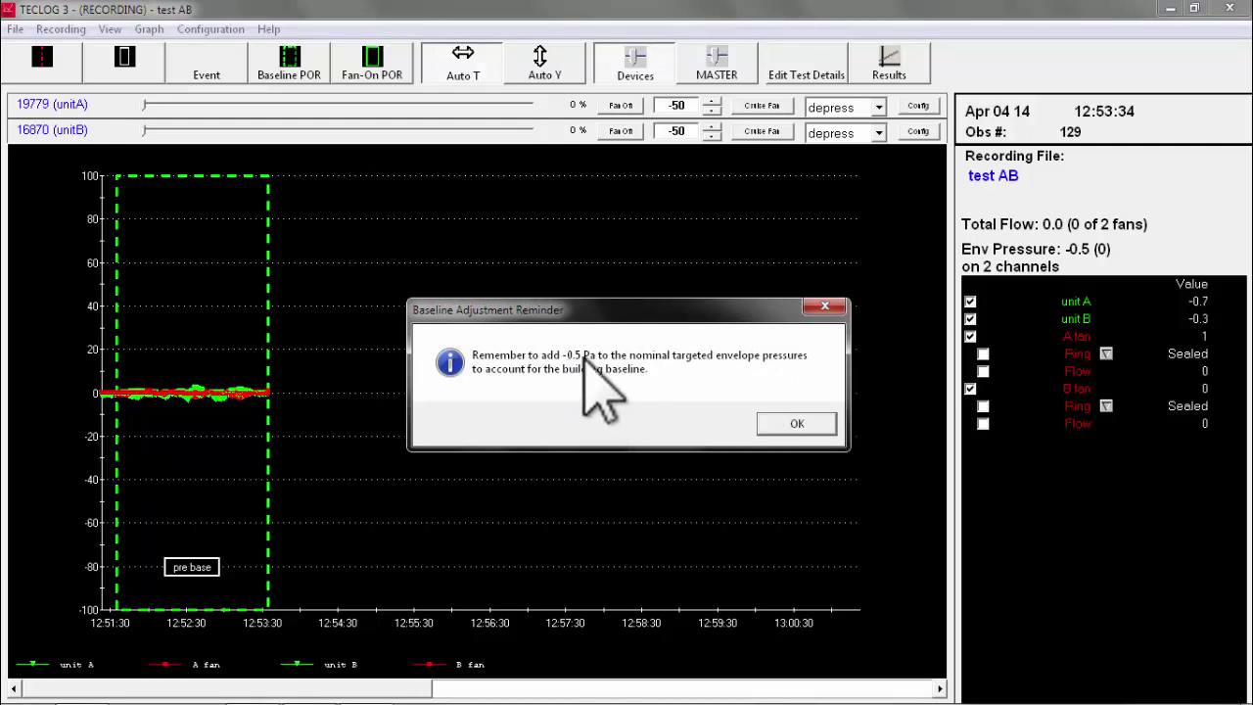
- Set the cruise targets to -50.3 Pa for unit A and -50.8 Pa for unit B, and mark both fans as Ring A
{"action": "key", "text": "Return"}
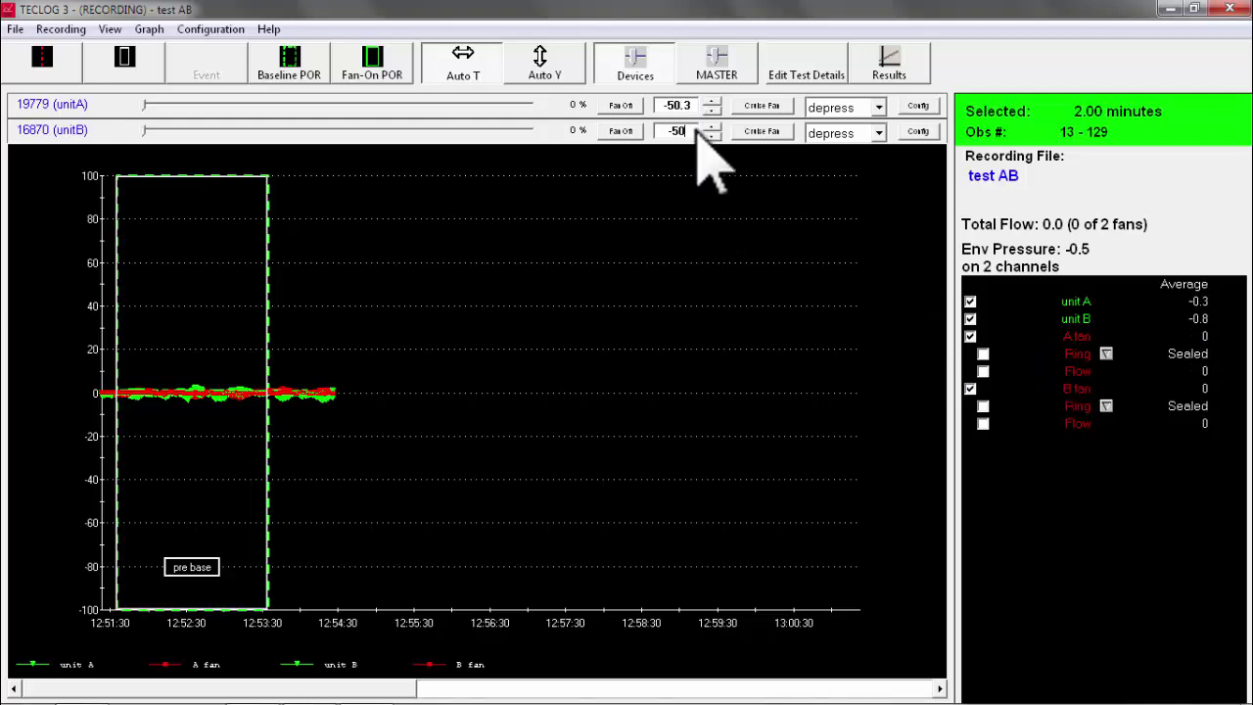
{"action": "type", "text": ".8"}
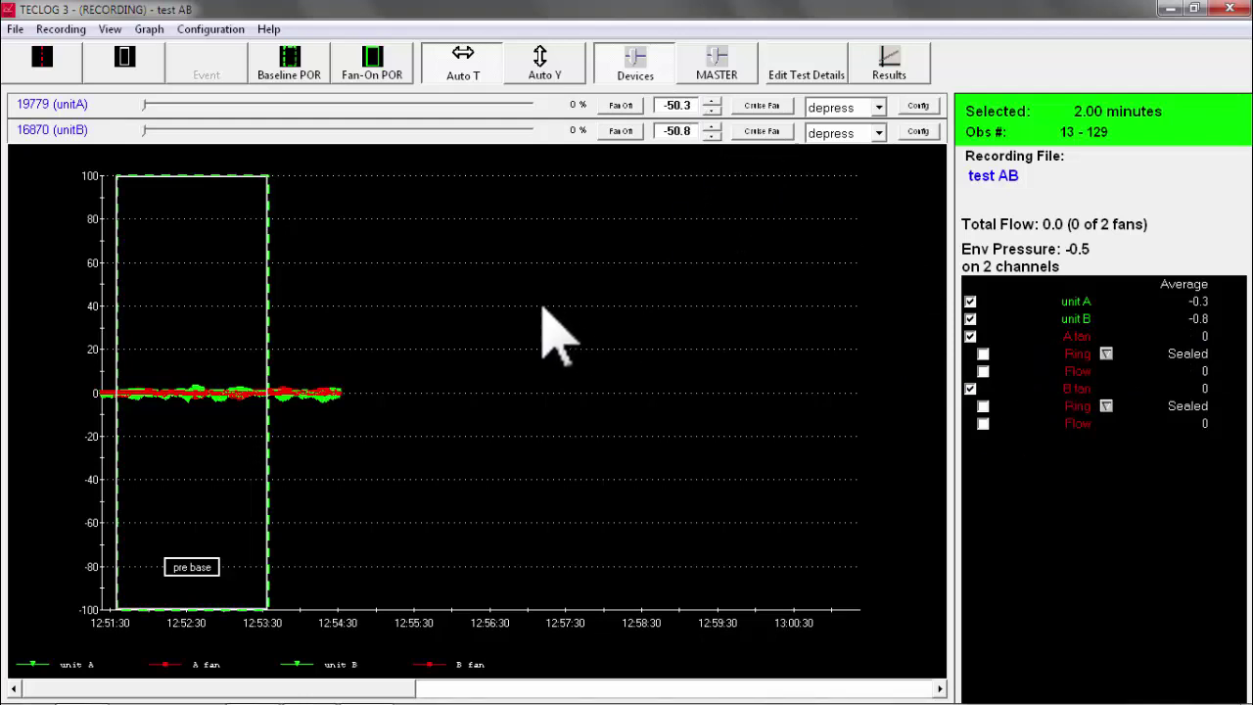
{"action": "left_click", "coordinate": [1106, 354]}
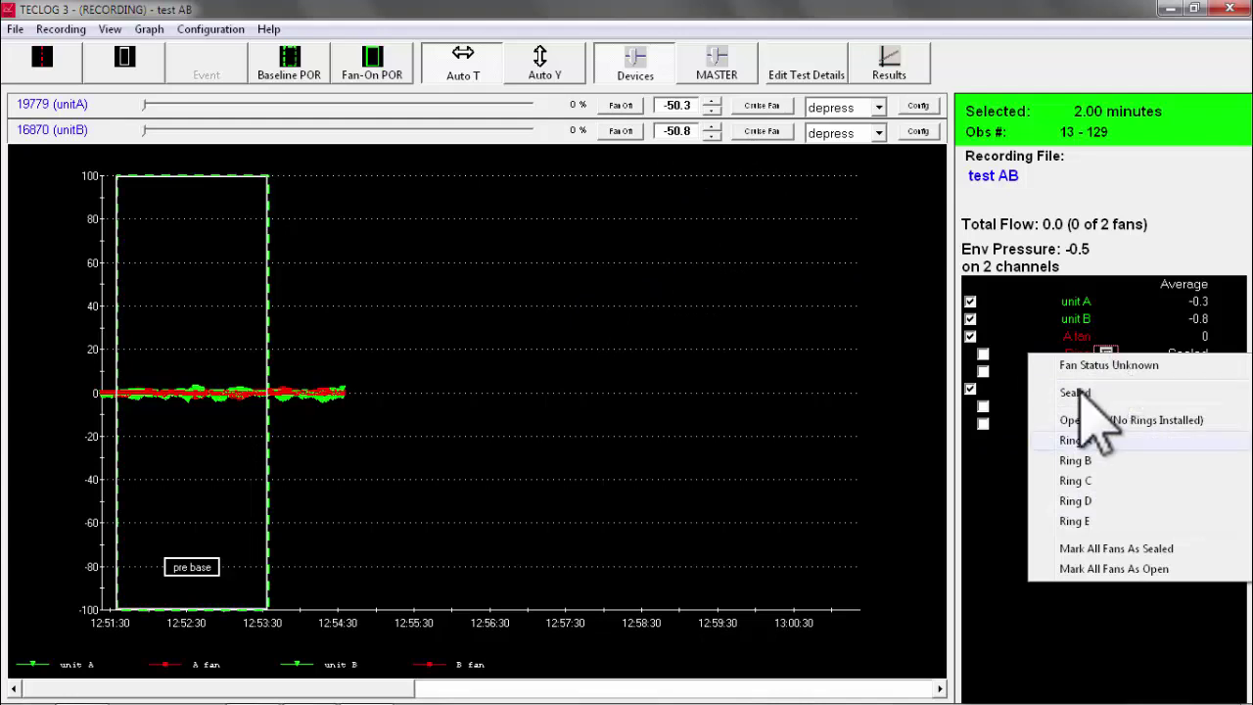
{"action": "left_click", "coordinate": [1116, 392]}
{"action": "left_click", "coordinate": [696, 430]}
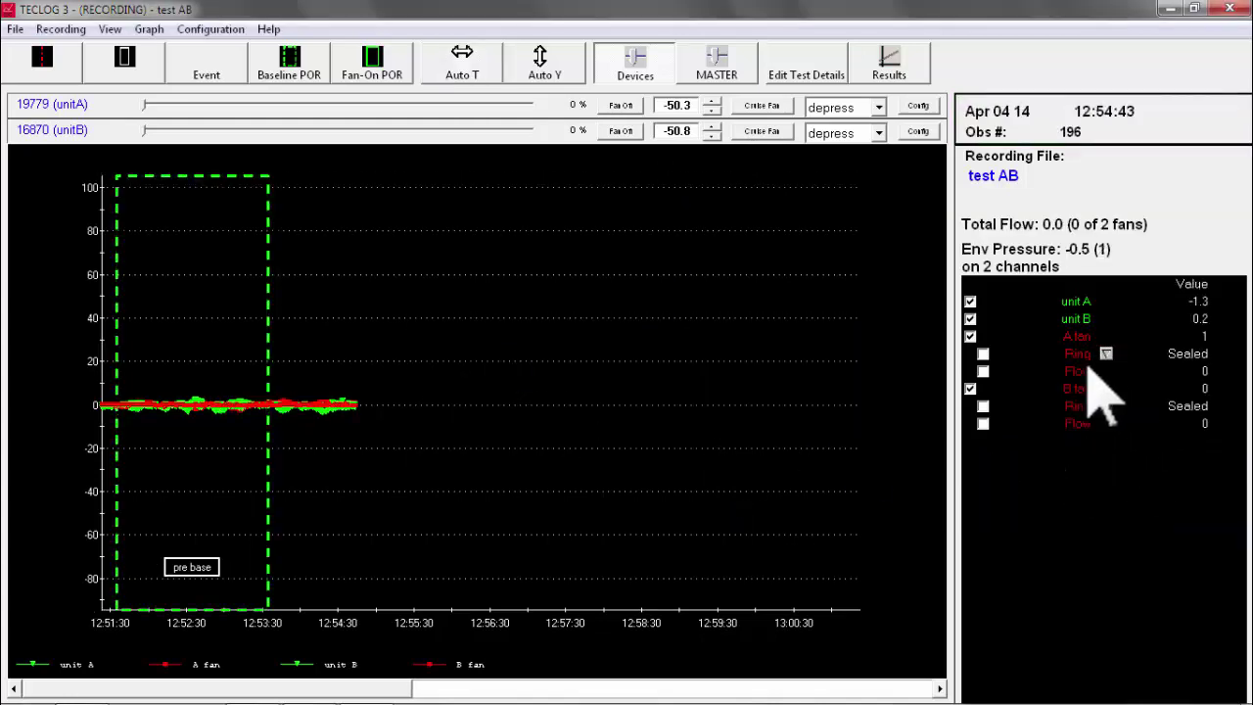
{"action": "left_click", "coordinate": [1105, 353]}
{"action": "left_click", "coordinate": [1076, 436]}
{"action": "left_click", "coordinate": [1105, 405]}
{"action": "left_click", "coordinate": [1082, 498]}
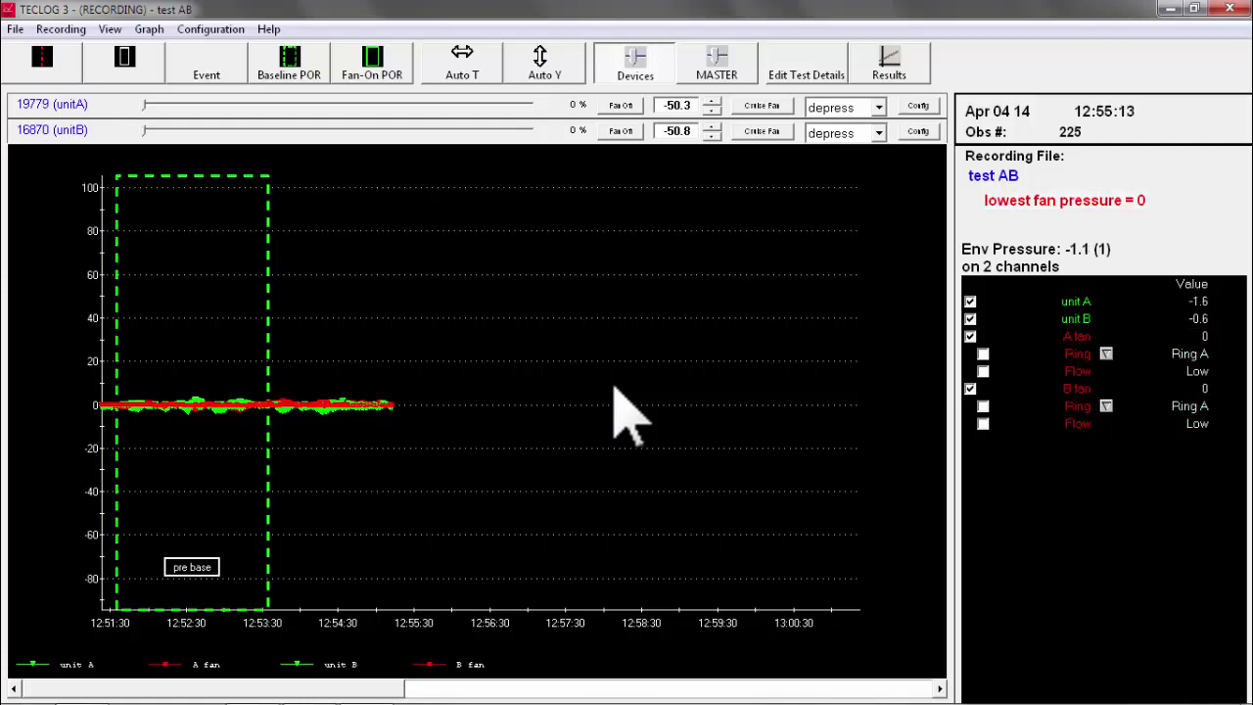
- Cruise both fans, speed up unit B's fan, autoscale the graph, and record a fan-on period labelled "-50" for test 1
{"action": "left_click", "coordinate": [763, 129]}
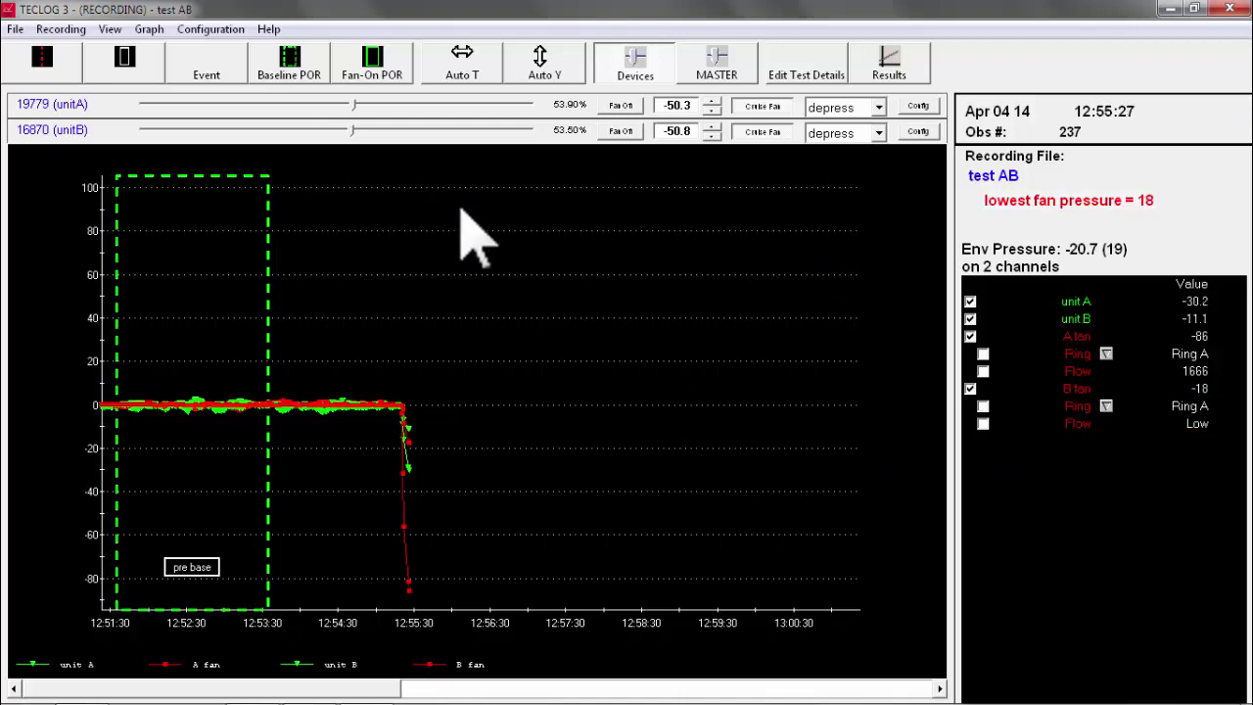
{"action": "left_click_drag", "start_coordinate": [355, 130], "coordinate": [512, 131]}
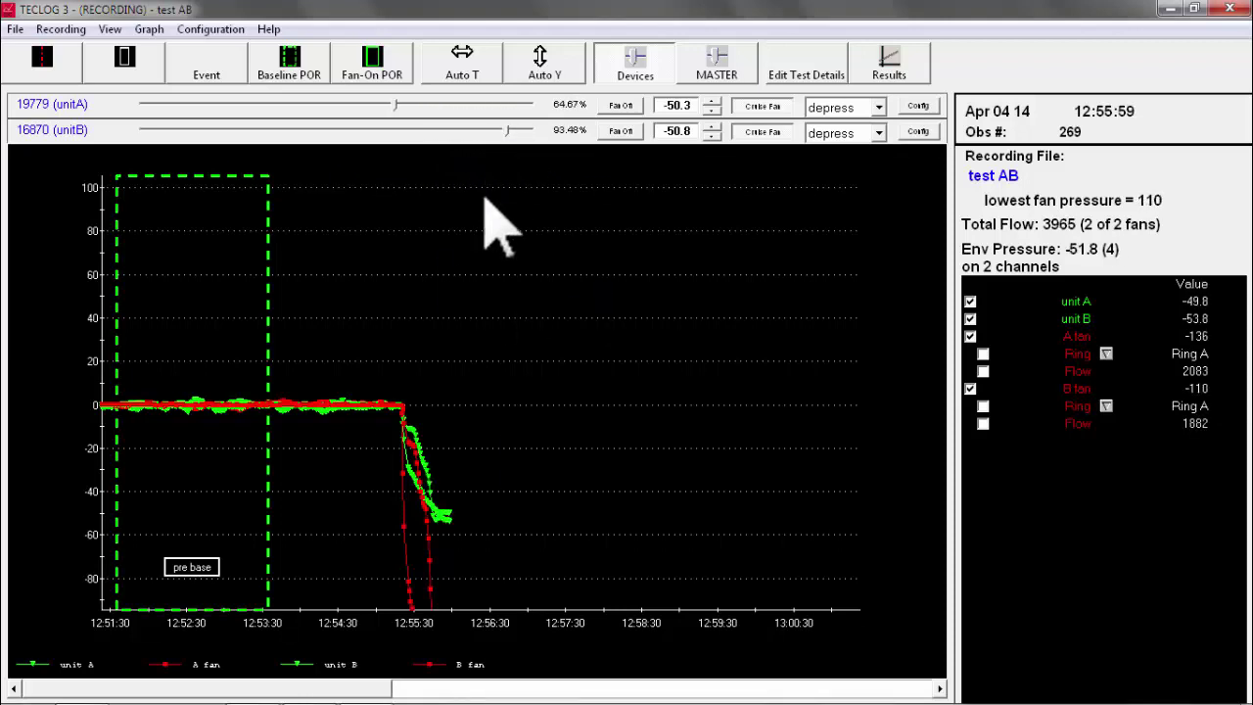
{"action": "left_click", "coordinate": [529, 65]}
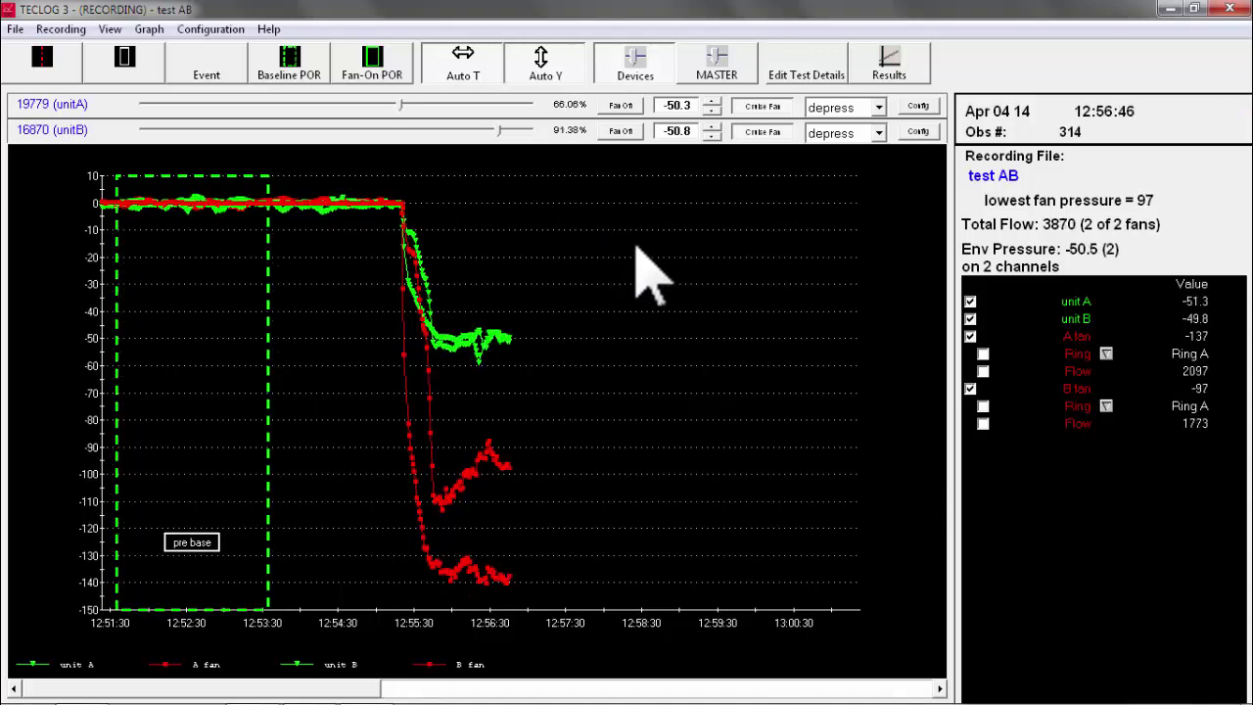
{"action": "left_click", "coordinate": [371, 67]}
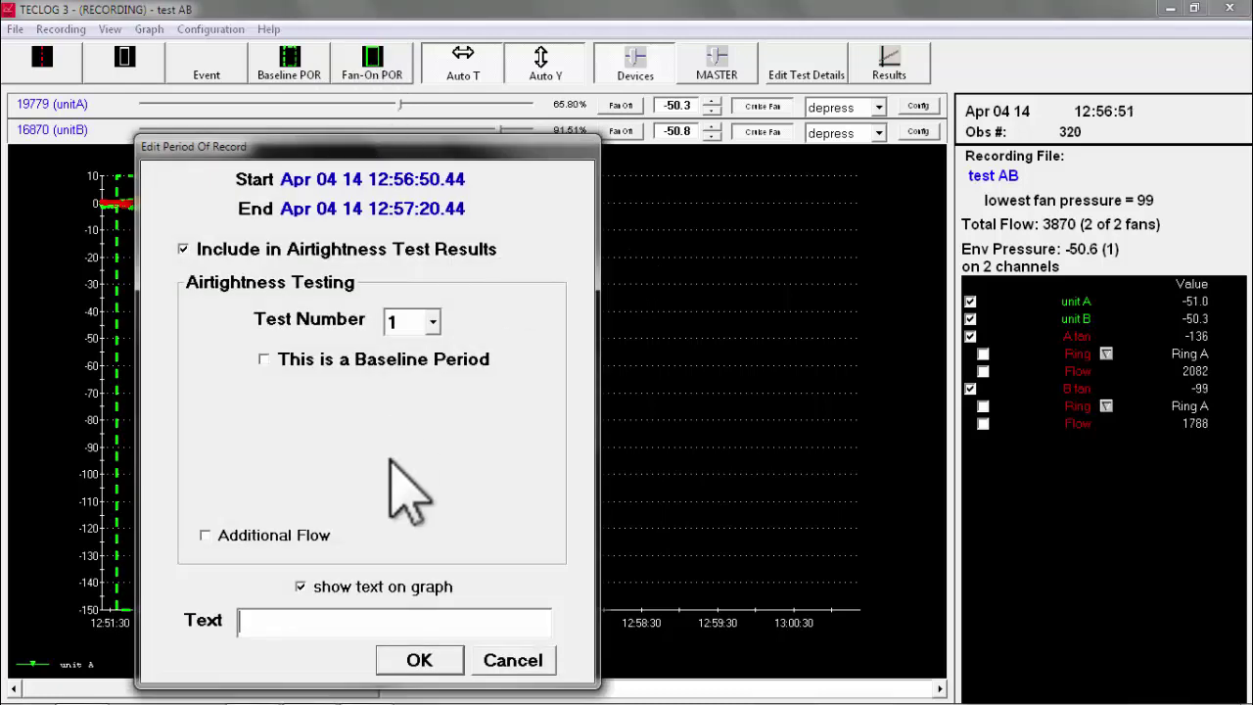
{"action": "left_click", "coordinate": [419, 661]}
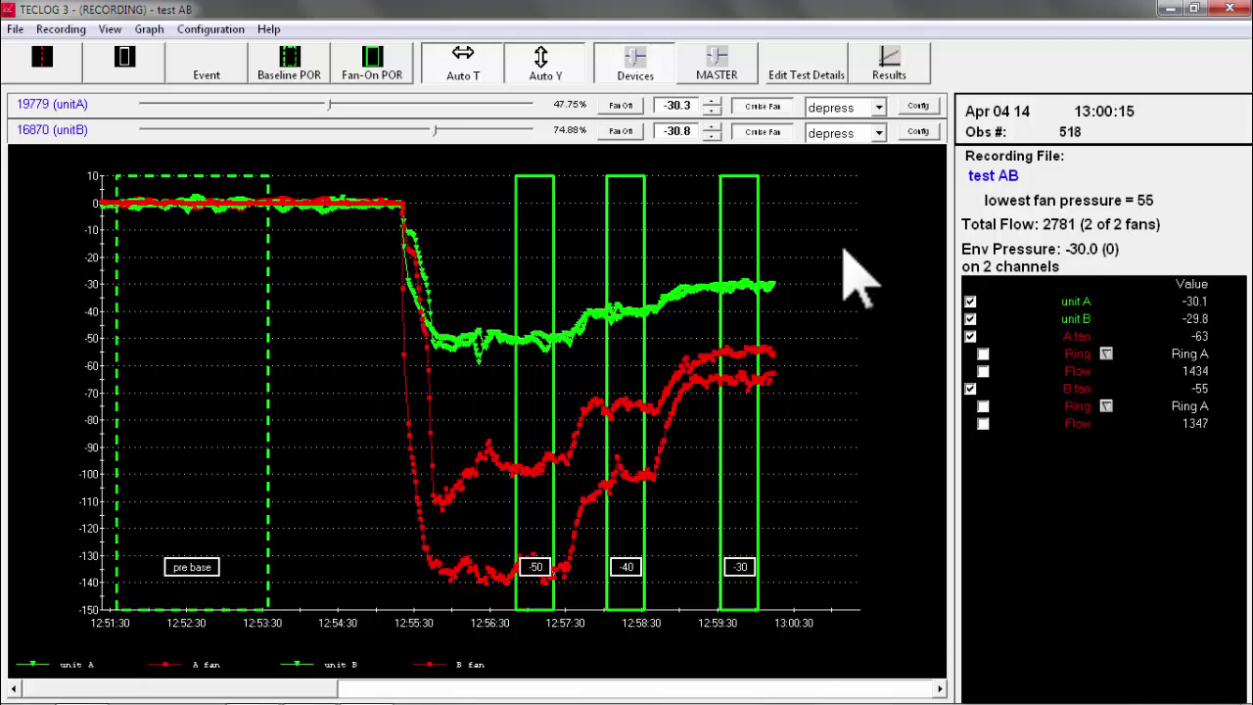
- Review test 1's airtightness results for the combined units at the 50 Pa reporting pressure
{"action": "left_click", "coordinate": [892, 70]}
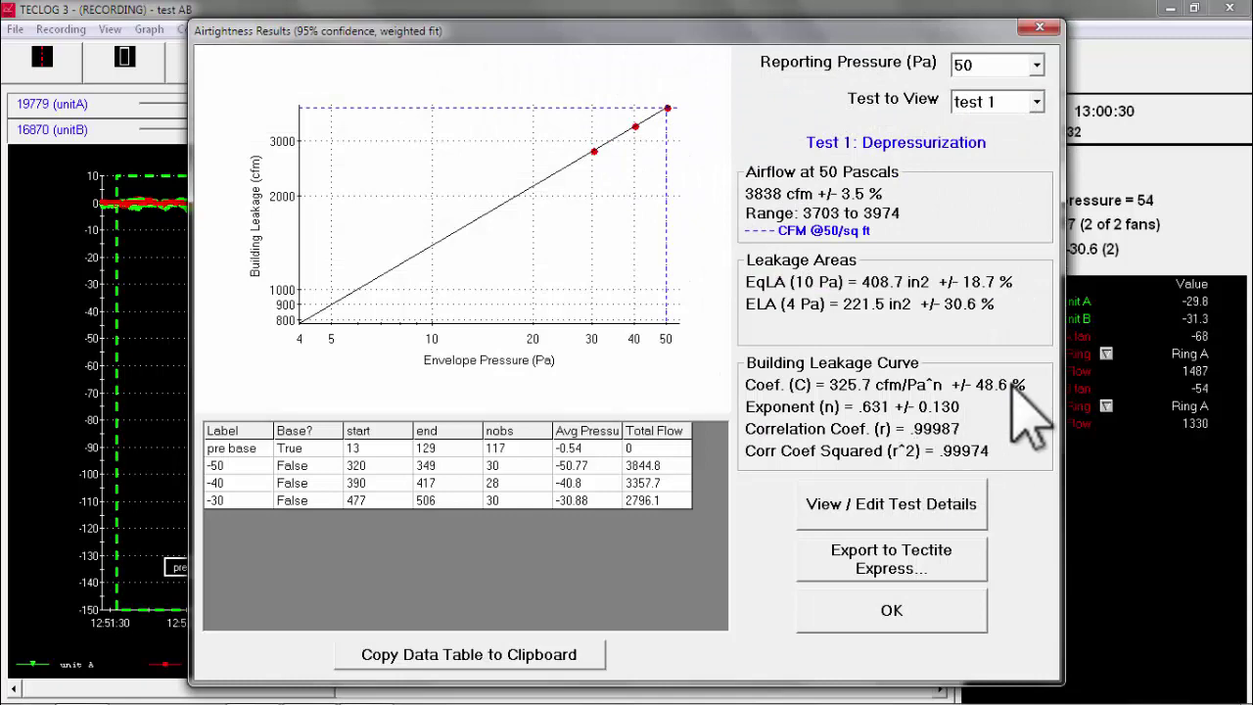
{"action": "left_click", "coordinate": [867, 619]}
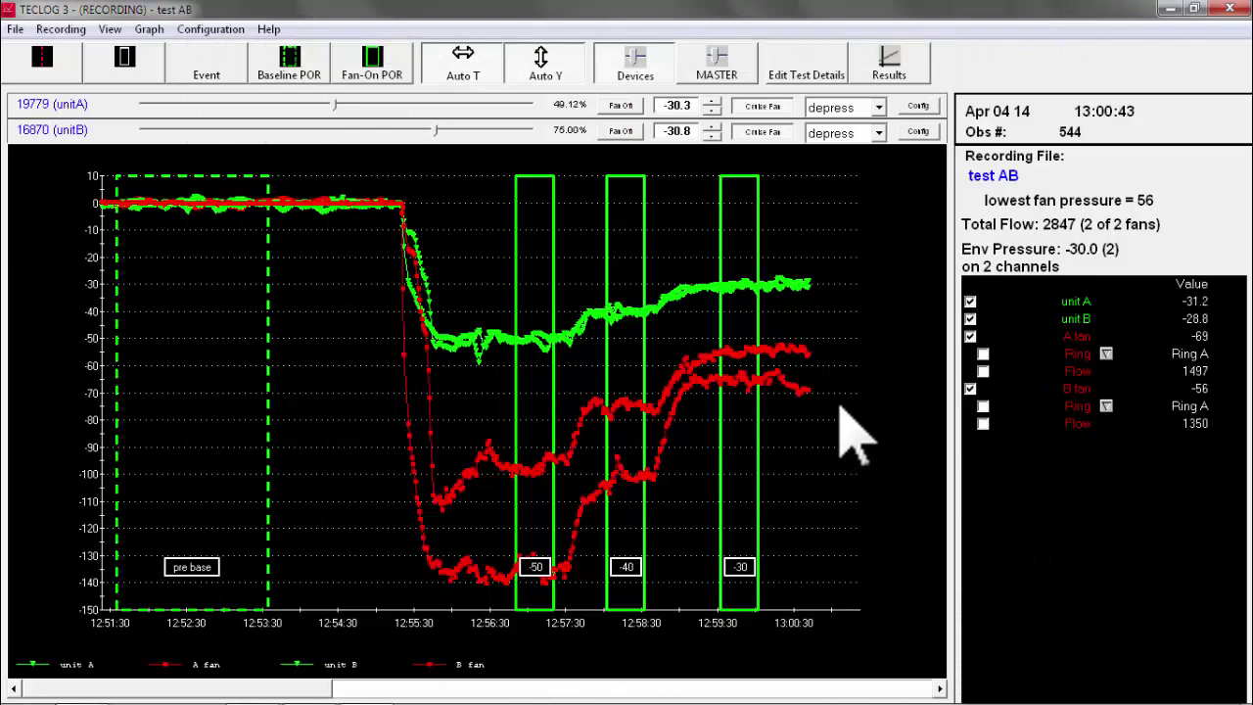
- Turn off both fans and mark unit B's fan as sealed
{"action": "left_click", "coordinate": [621, 104]}
{"action": "left_click", "coordinate": [621, 130]}
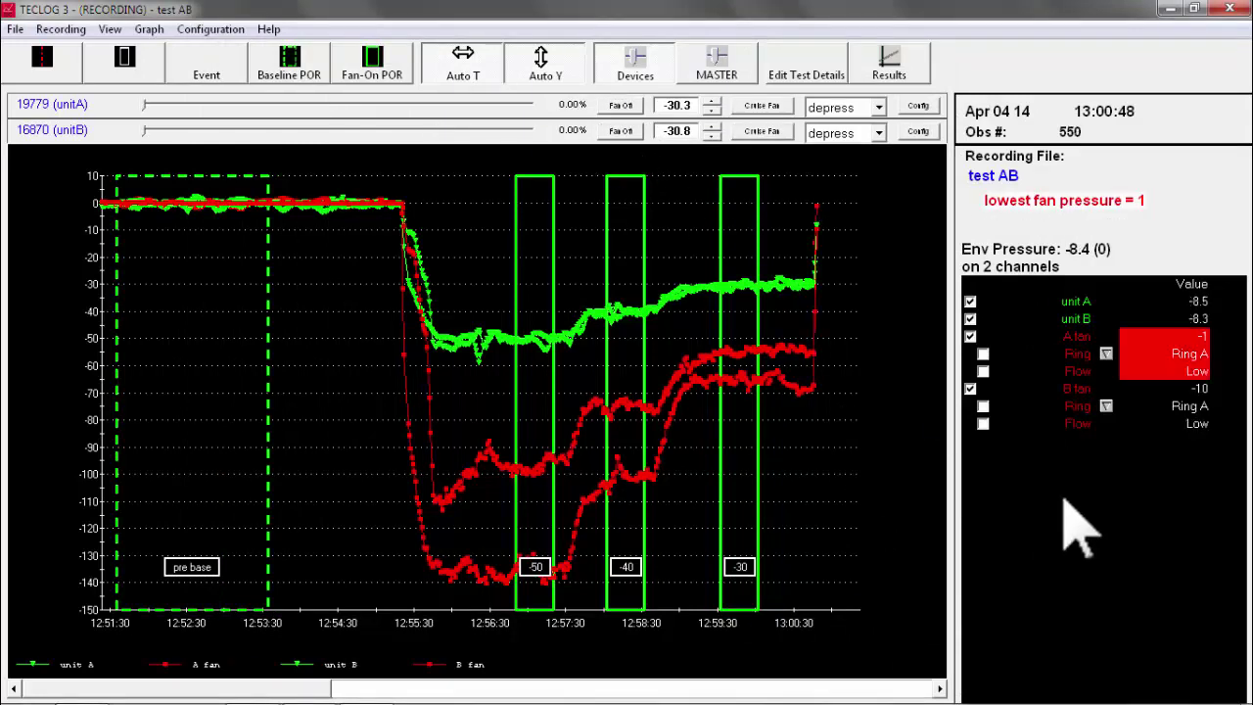
{"action": "left_click", "coordinate": [1110, 407]}
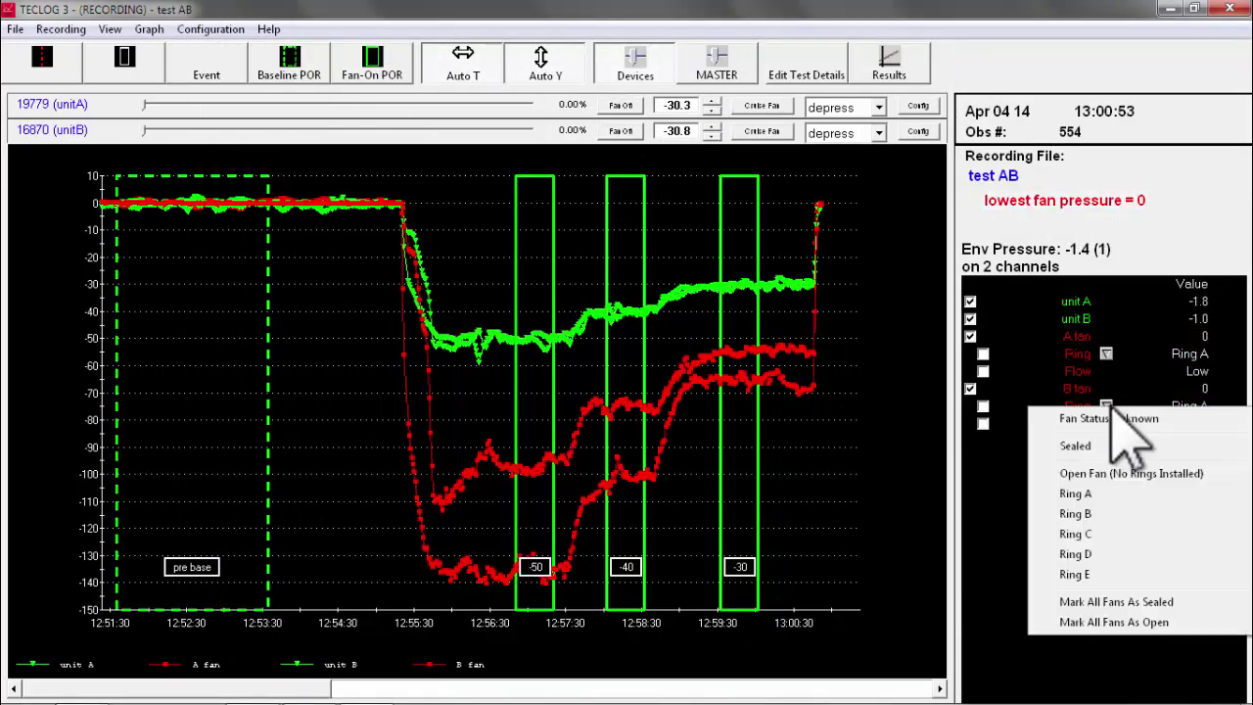
{"action": "left_click", "coordinate": [1071, 446]}
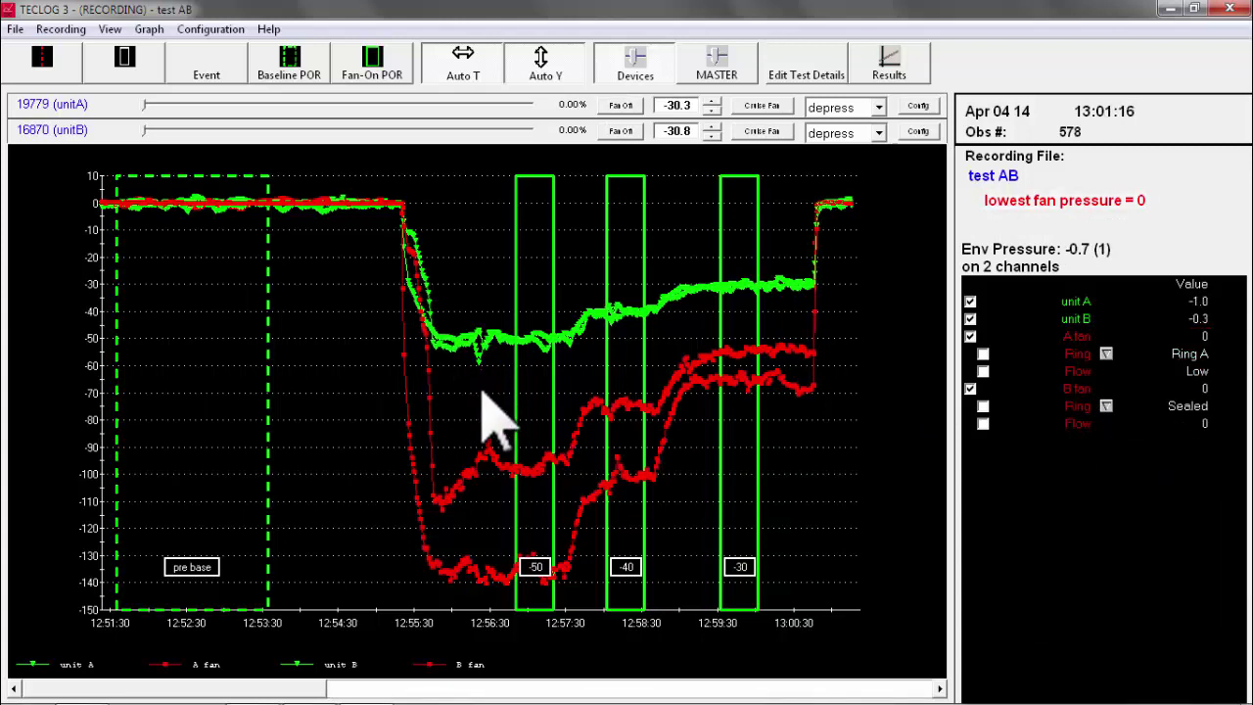
- Set unit A's target to -50.3 Pa and cruise its fan alone, raising its speed and autoscaling the pressure axis
{"action": "left_click_drag", "start_coordinate": [489, 405], "coordinate": [223, 397]}
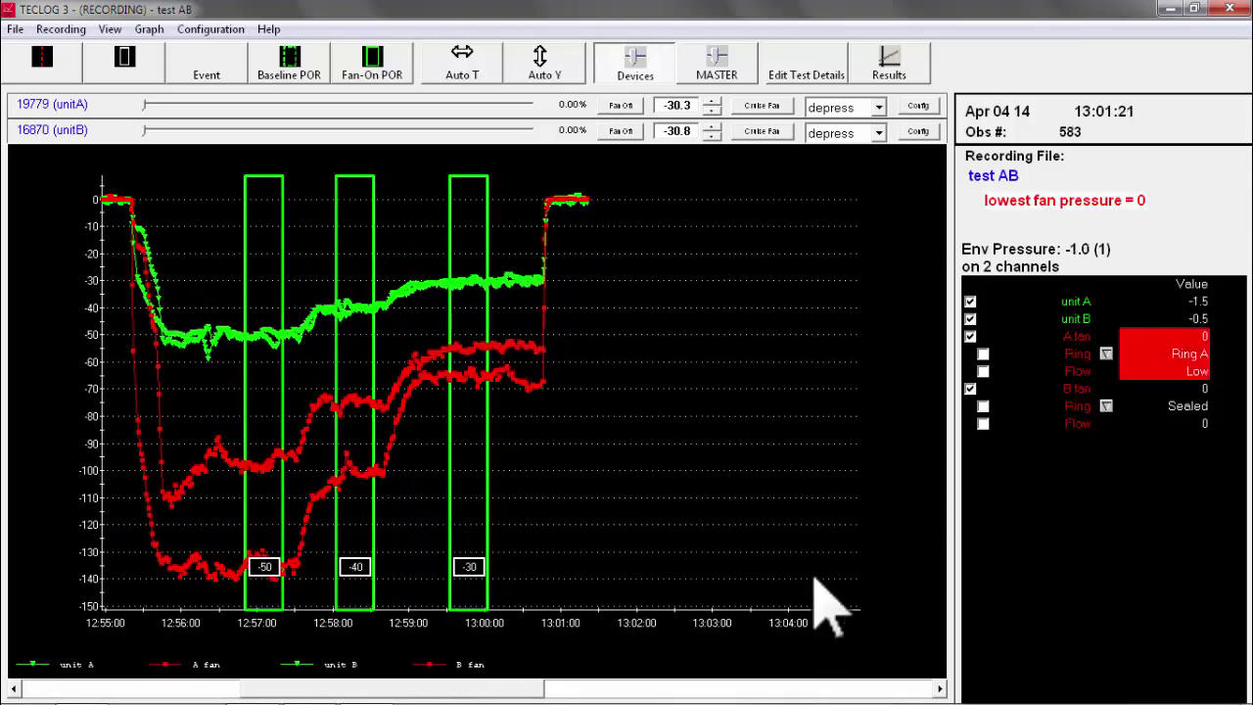
{"action": "left_click", "coordinate": [712, 111]}
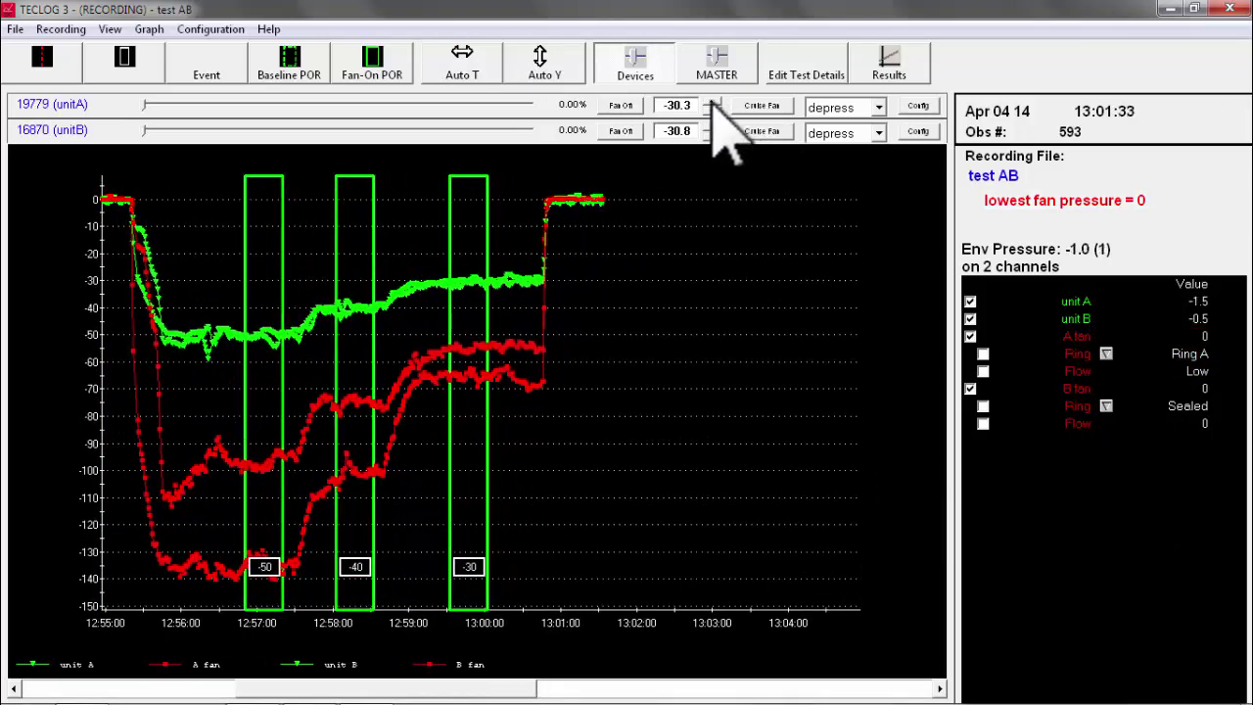
{"action": "left_click", "coordinate": [711, 110]}
{"action": "left_click", "coordinate": [712, 111]}
{"action": "left_click", "coordinate": [761, 105]}
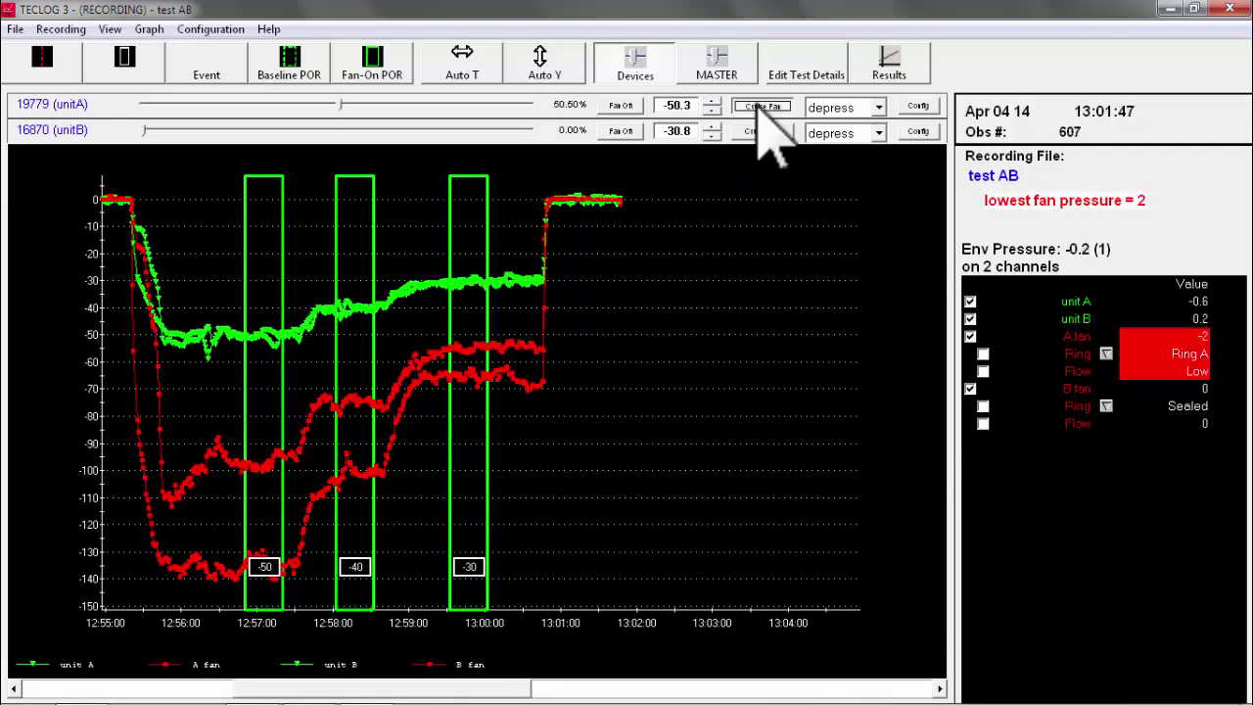
{"action": "left_click_drag", "start_coordinate": [350, 104], "coordinate": [407, 104]}
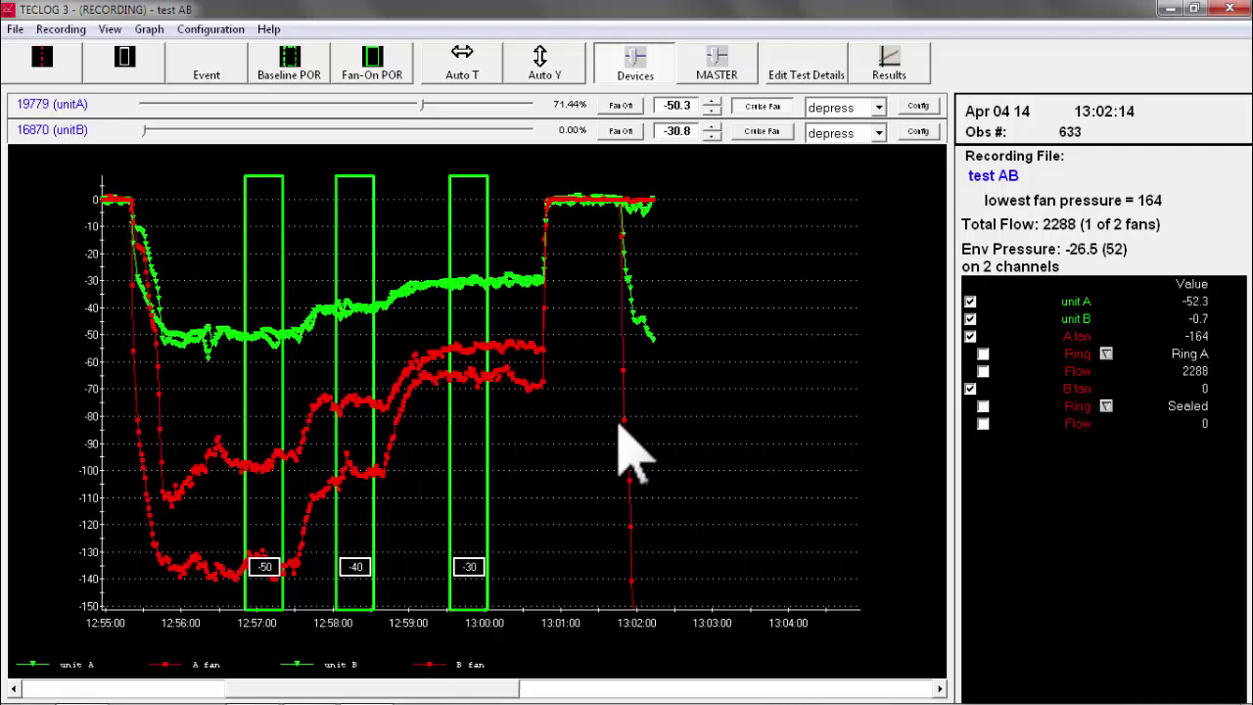
{"action": "left_click", "coordinate": [545, 72]}
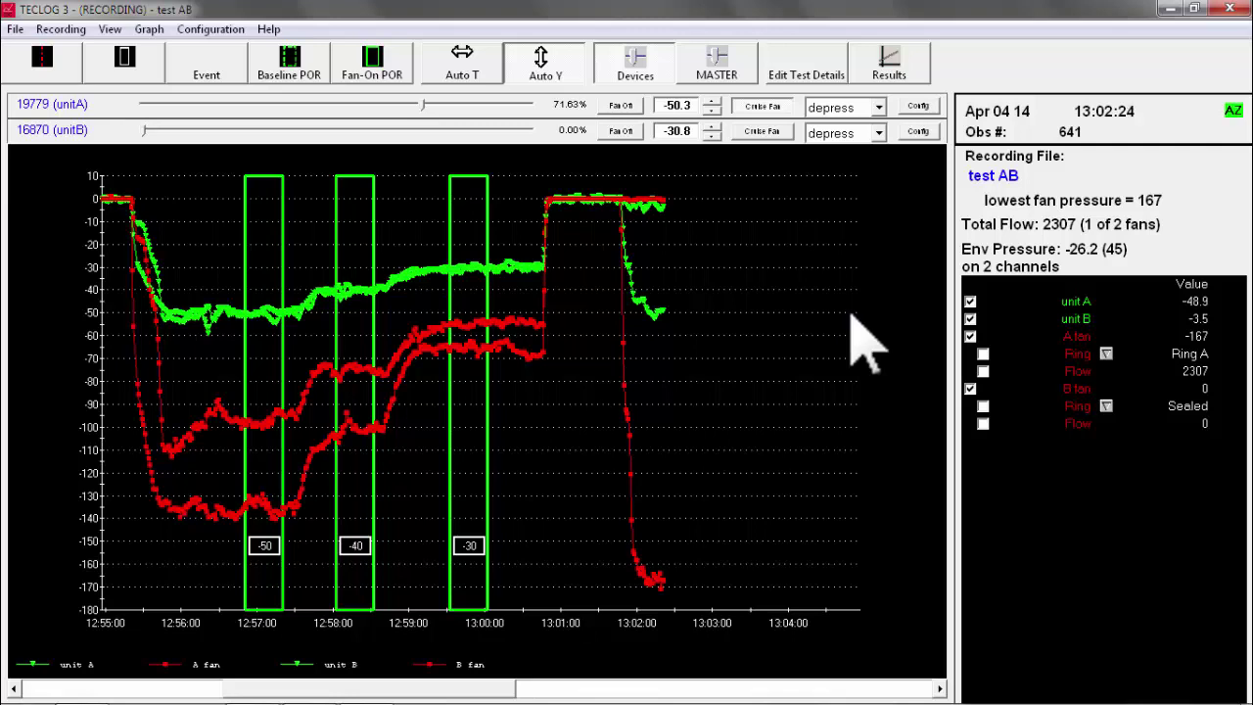
- Add a fan-on period labelled "unit A" and exclude it from the airtightness test results
{"action": "left_click", "coordinate": [373, 62]}
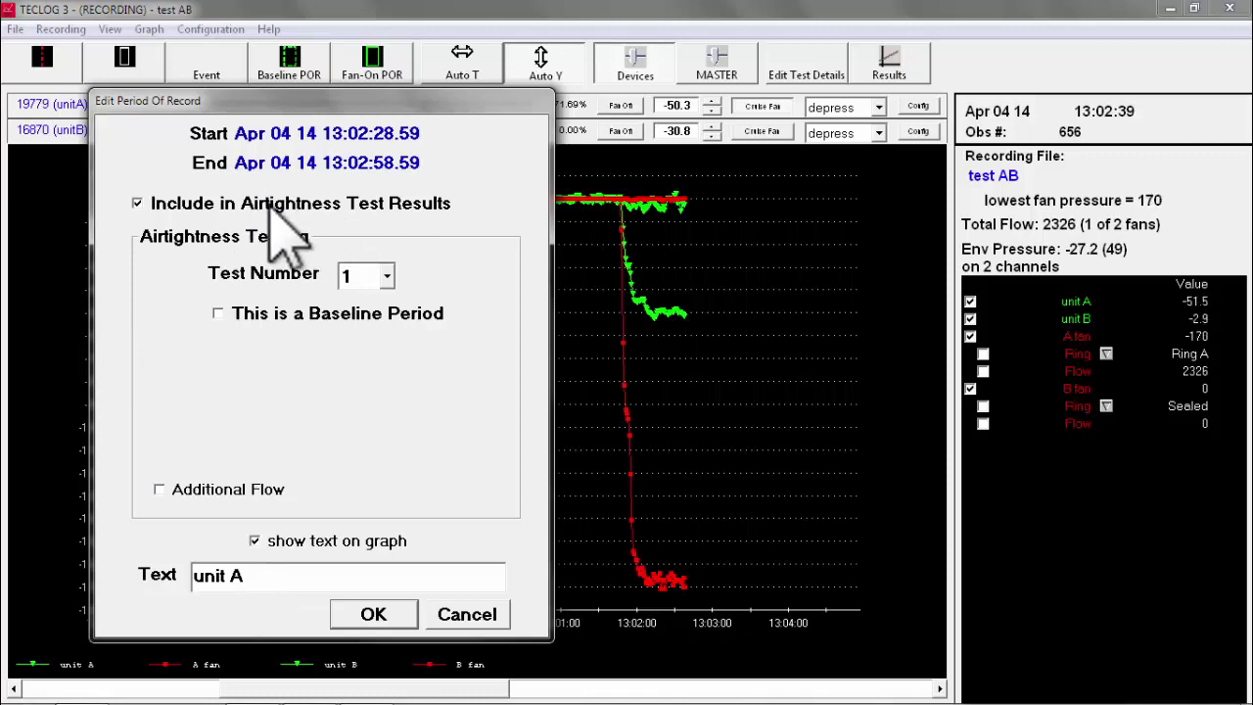
{"action": "left_click", "coordinate": [137, 203]}
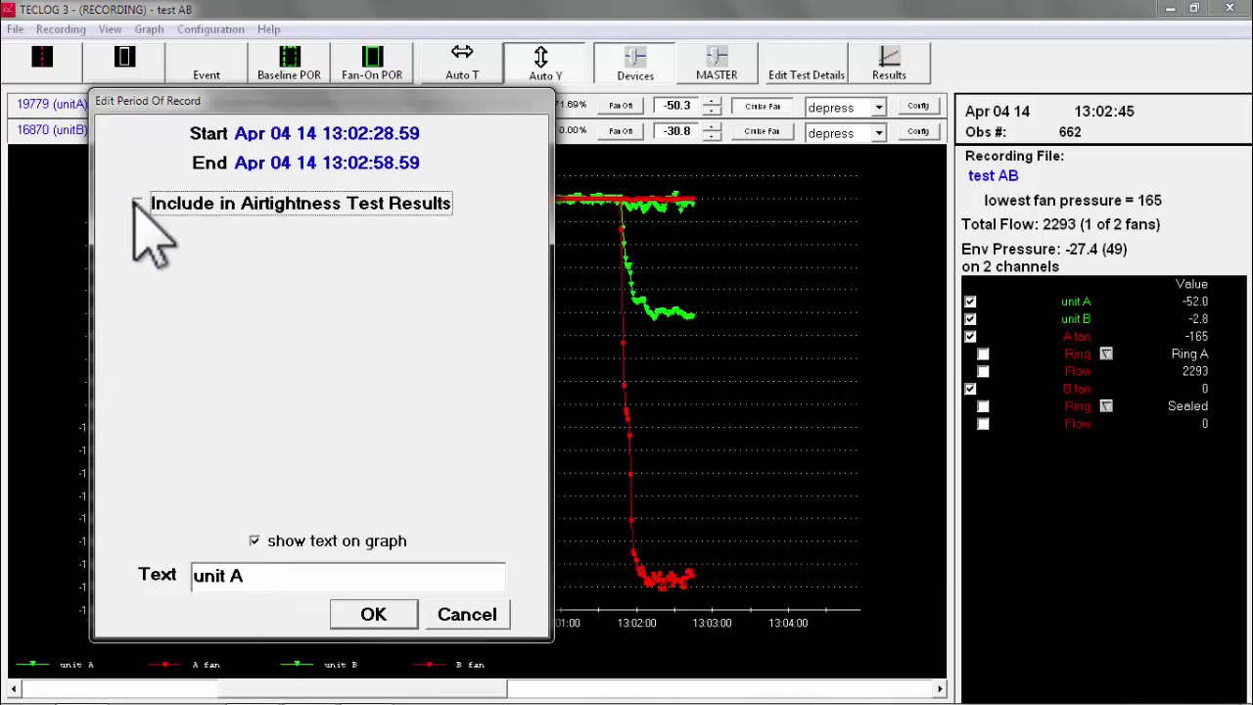
{"action": "left_click", "coordinate": [375, 614]}
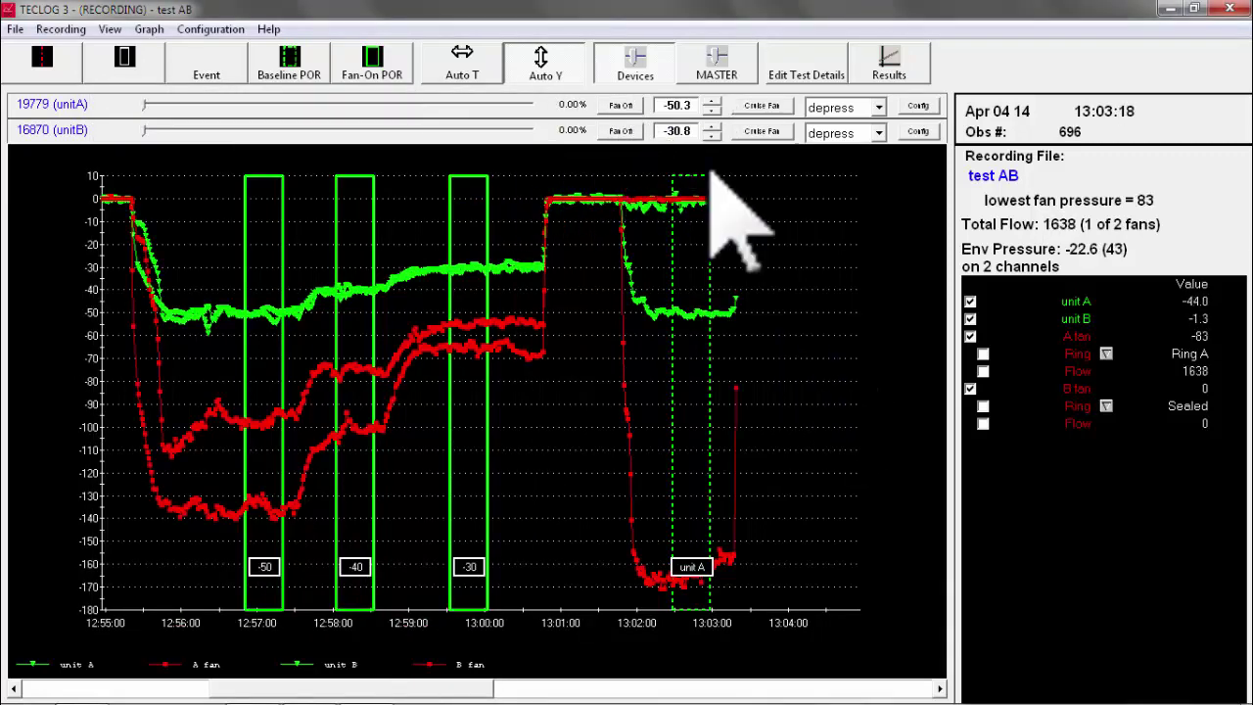
- With both fans off, mark unit A's fan as sealed and unit B's fan as Ring A
{"action": "left_click", "coordinate": [1106, 353]}
{"action": "left_click", "coordinate": [1115, 389]}
{"action": "left_click", "coordinate": [1107, 407]}
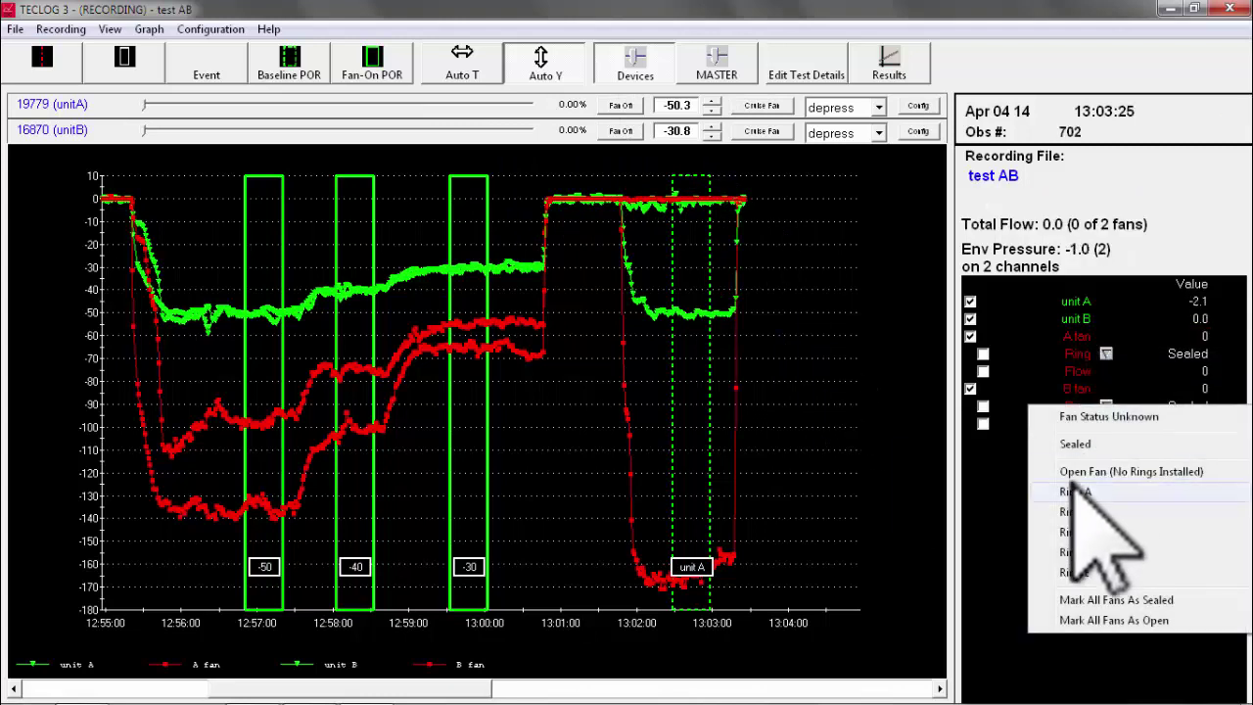
{"action": "left_click", "coordinate": [1077, 503]}
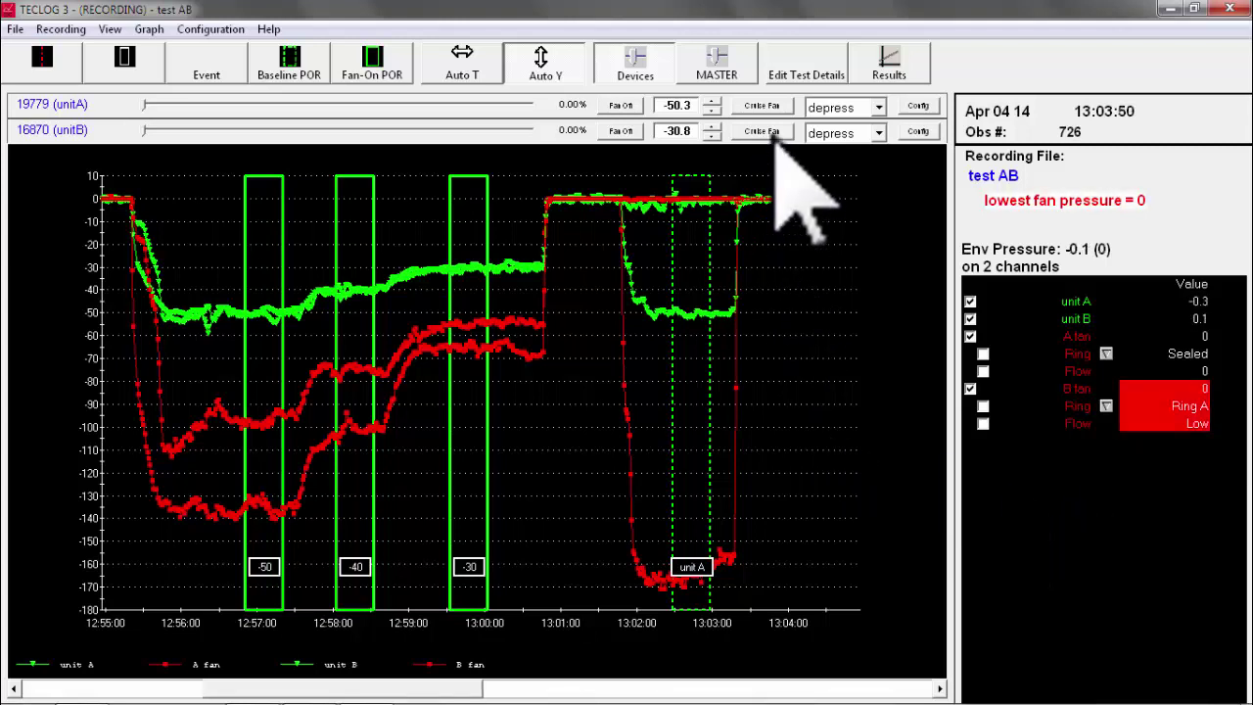
- Cruise unit B's fan alone at a -50.8 Pa target, recording a fan-on period labelled "unit B", and turn the fan off
{"action": "left_click", "coordinate": [711, 136]}
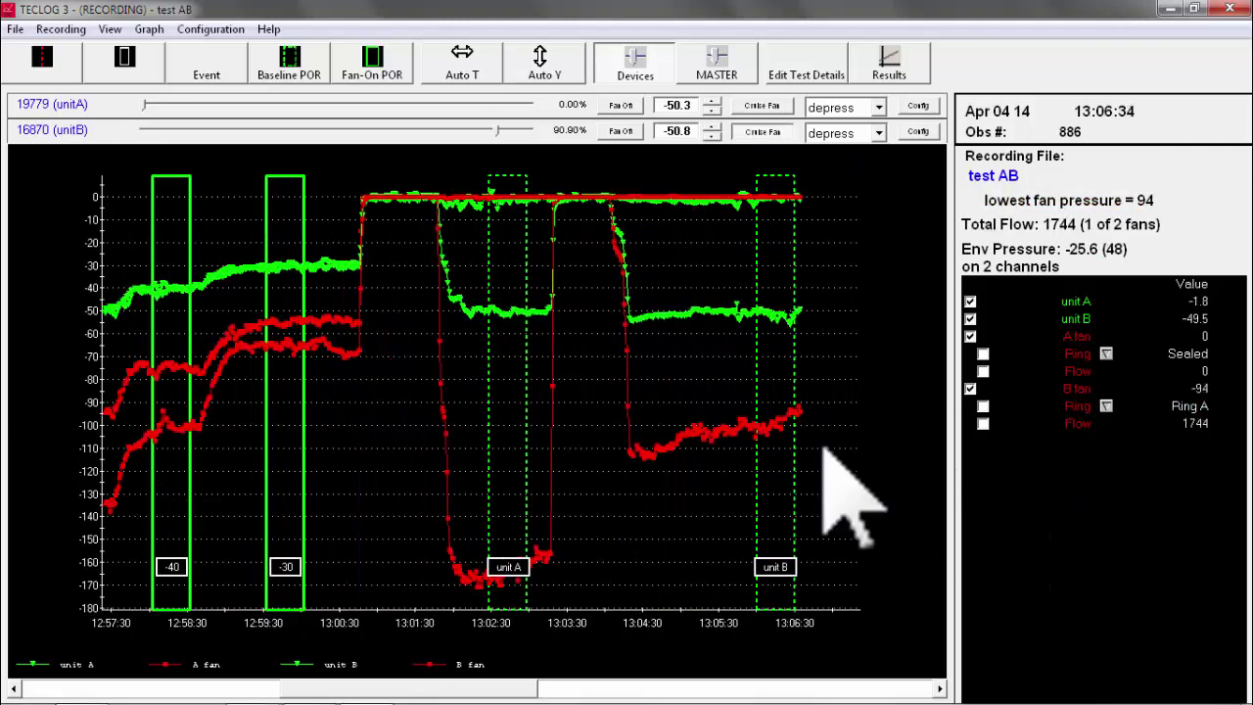
{"action": "left_click", "coordinate": [620, 131]}
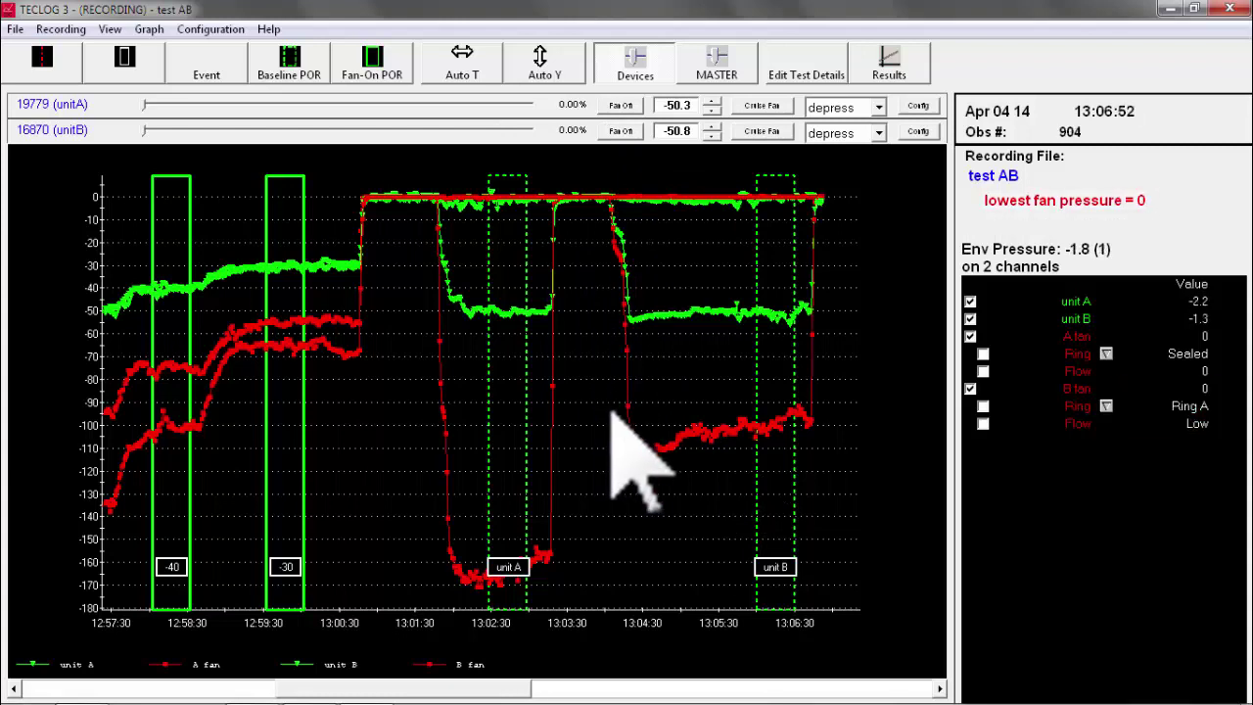
- Stop recording the test AB file
{"action": "left_click", "coordinate": [61, 29]}
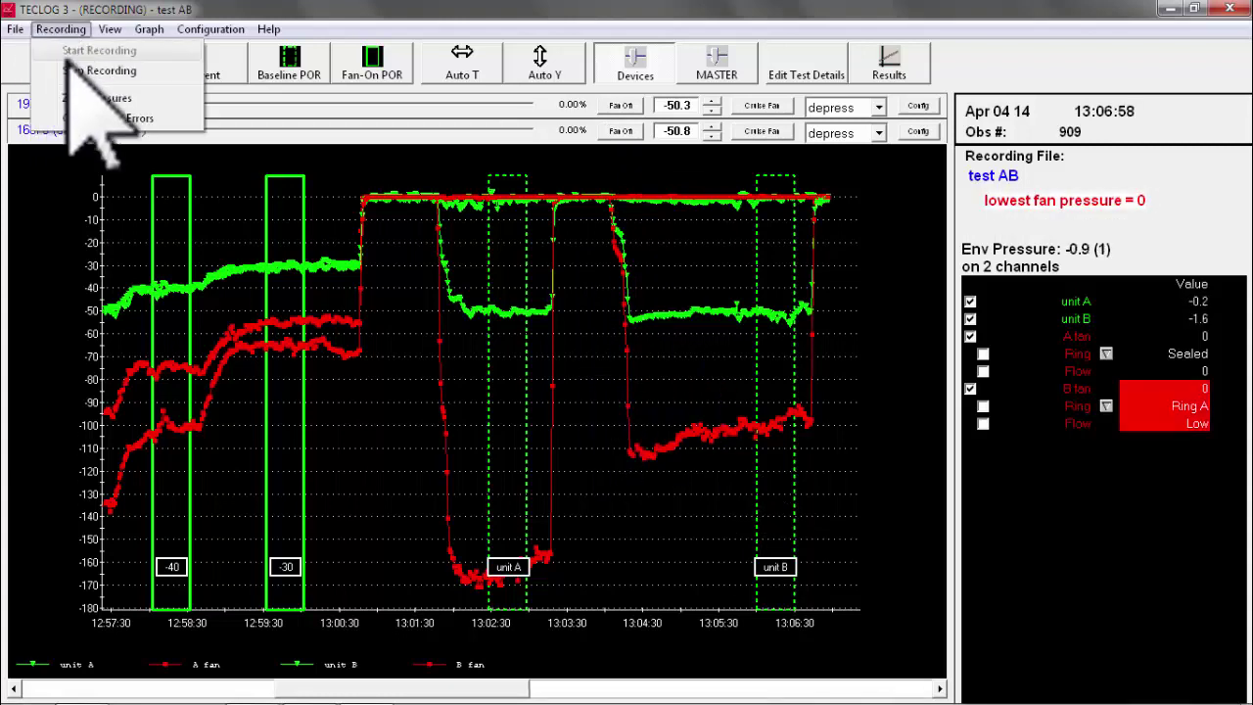
{"action": "left_click", "coordinate": [78, 67]}
{"action": "left_click", "coordinate": [603, 417]}
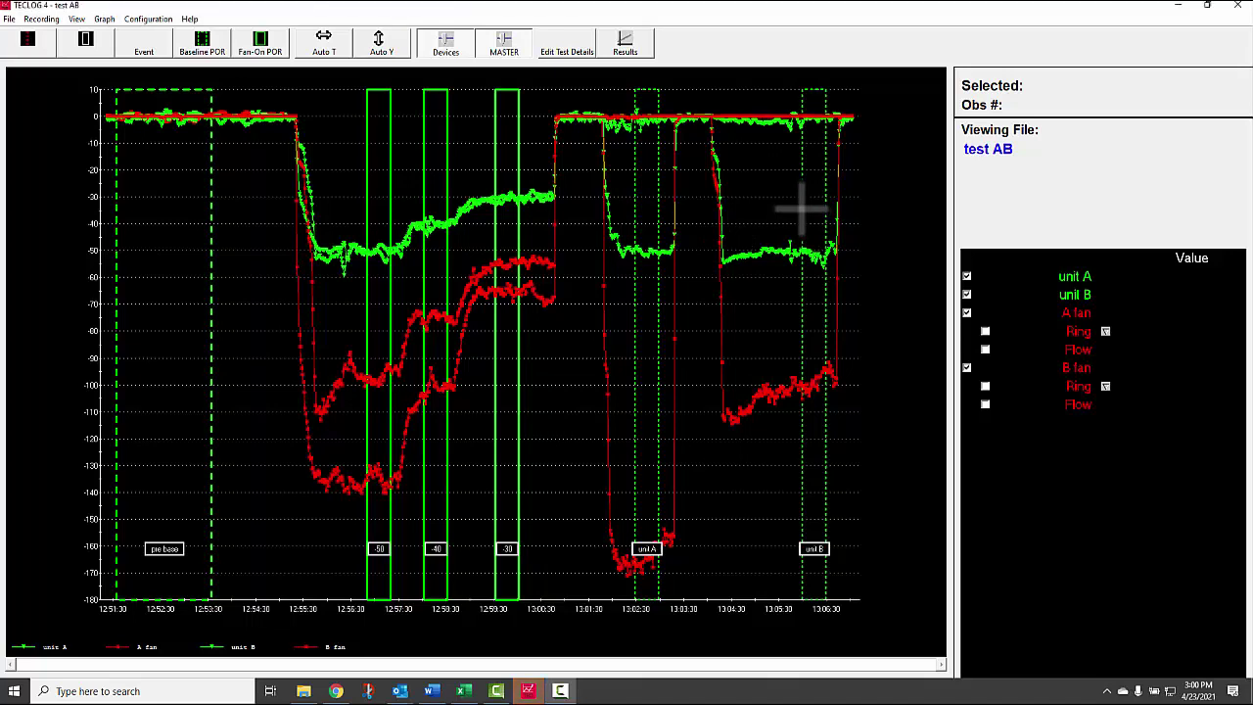
- Inspect the average pressures and flows of the unit A and unit B periods and review the airtightness results for test 1
{"action": "left_click", "coordinate": [644, 183]}
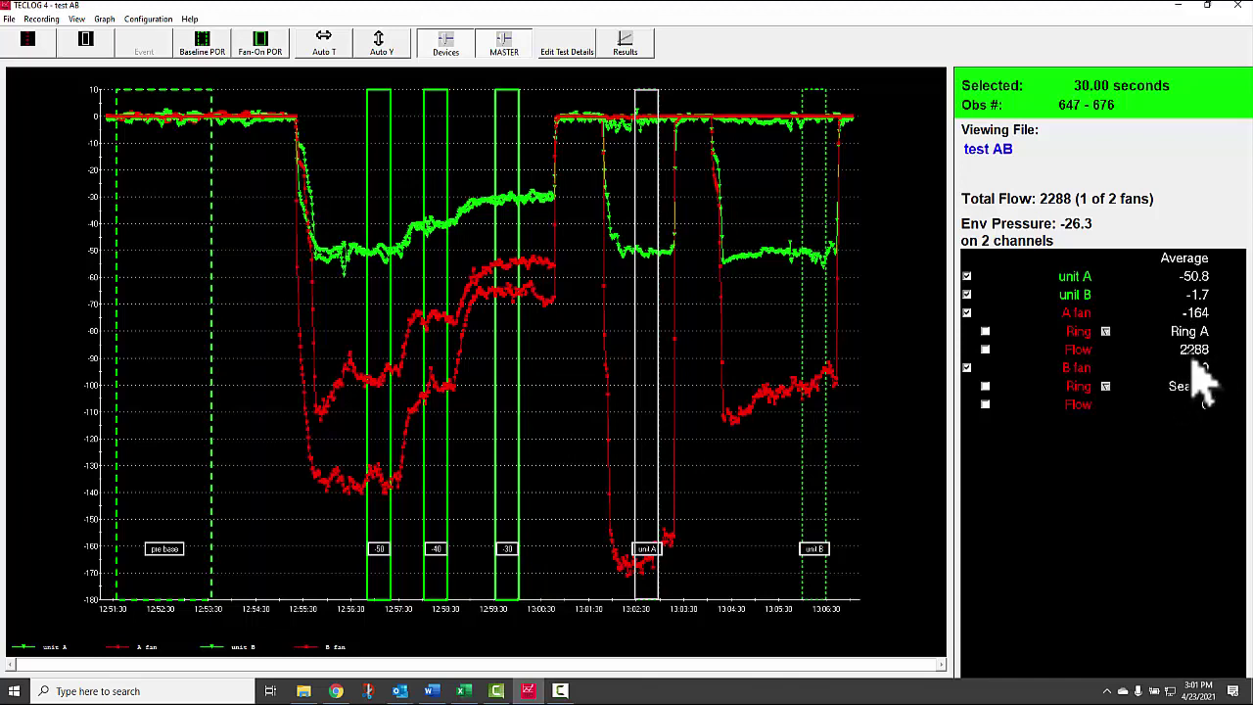
{"action": "left_click", "coordinate": [817, 199]}
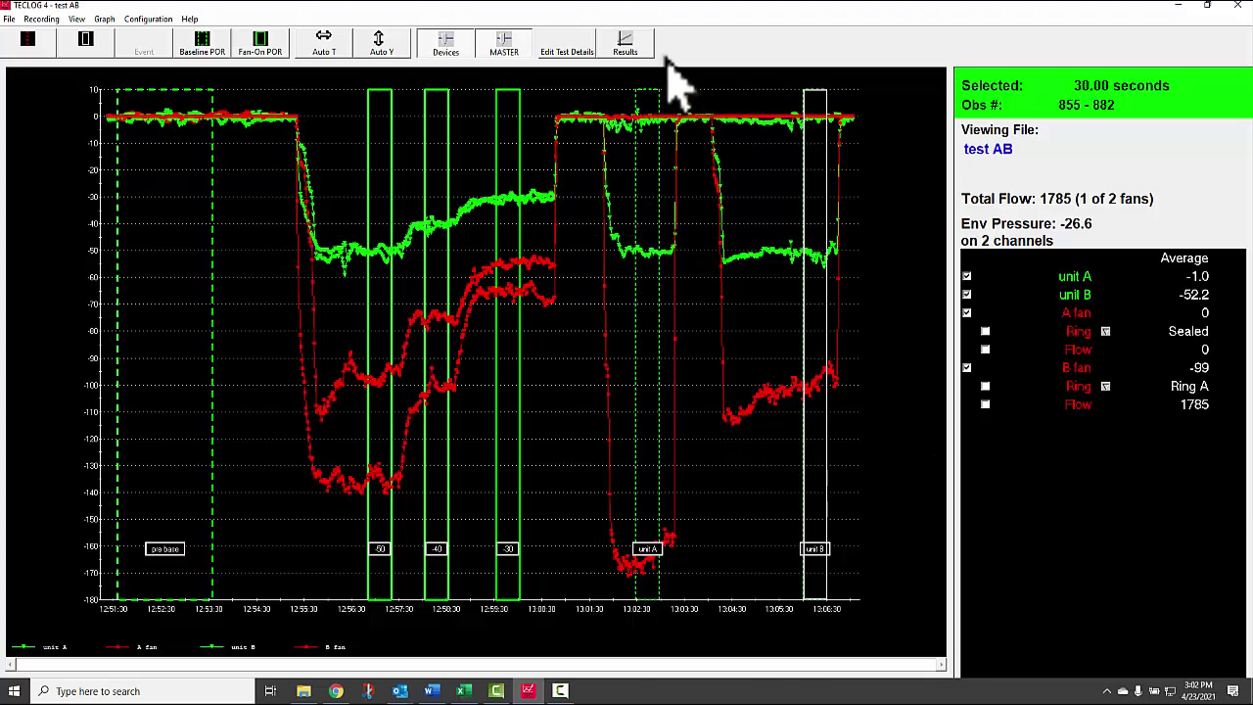
{"action": "left_click", "coordinate": [625, 44]}
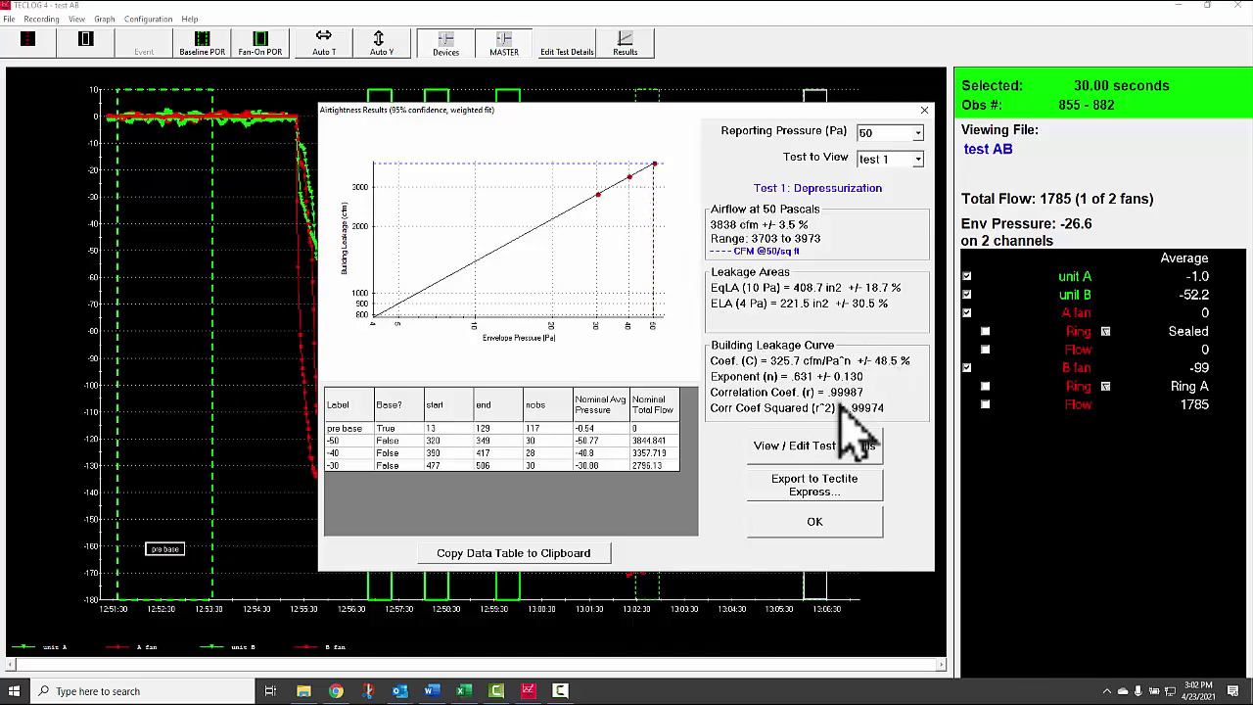
{"action": "left_click", "coordinate": [817, 523]}
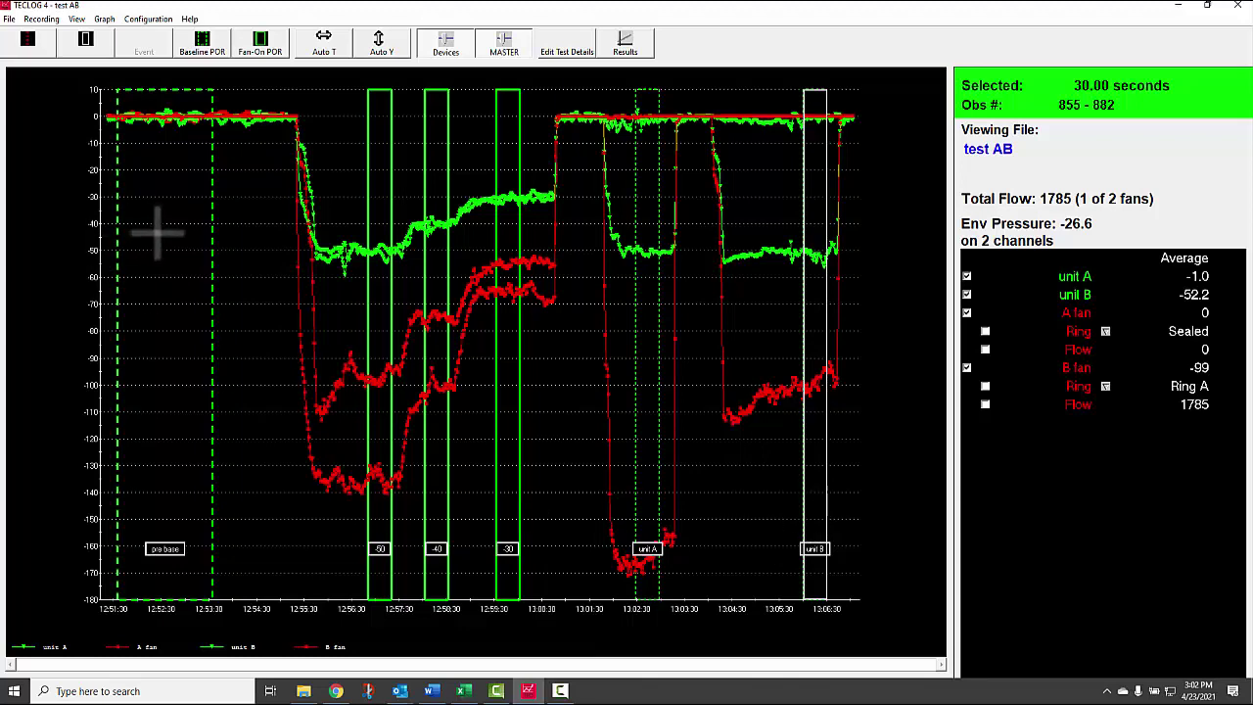
- Select the stretch spanning the -50, -40 and -30 periods, set A fan to Ring A and B fan to Sealed, and check the airtightness results
{"action": "left_click", "coordinate": [90, 38]}
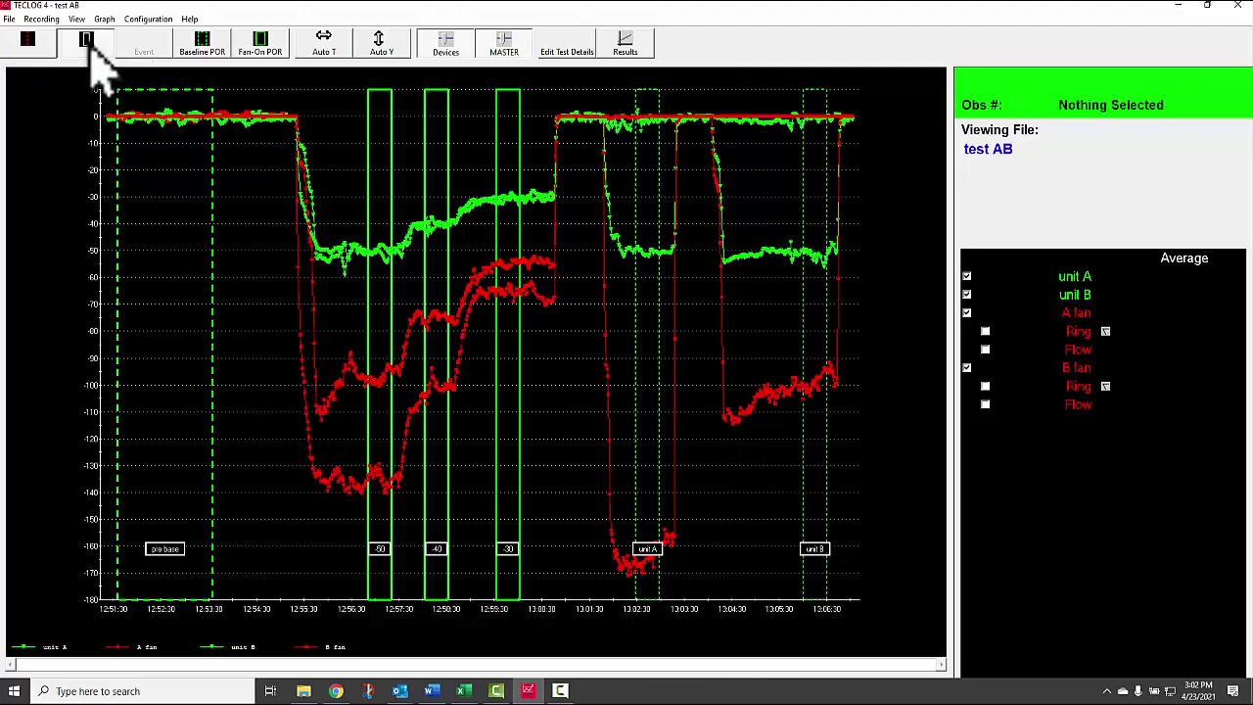
{"action": "left_click_drag", "start_coordinate": [349, 106], "coordinate": [544, 116]}
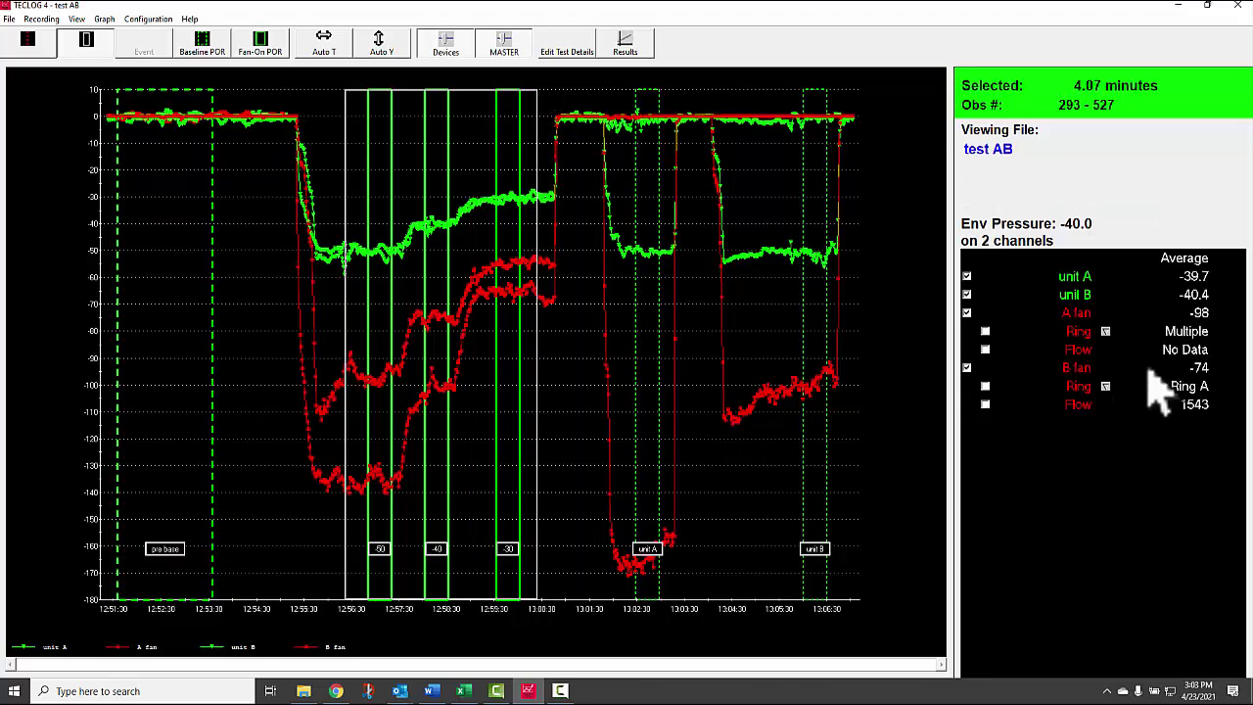
{"action": "left_click", "coordinate": [1106, 332]}
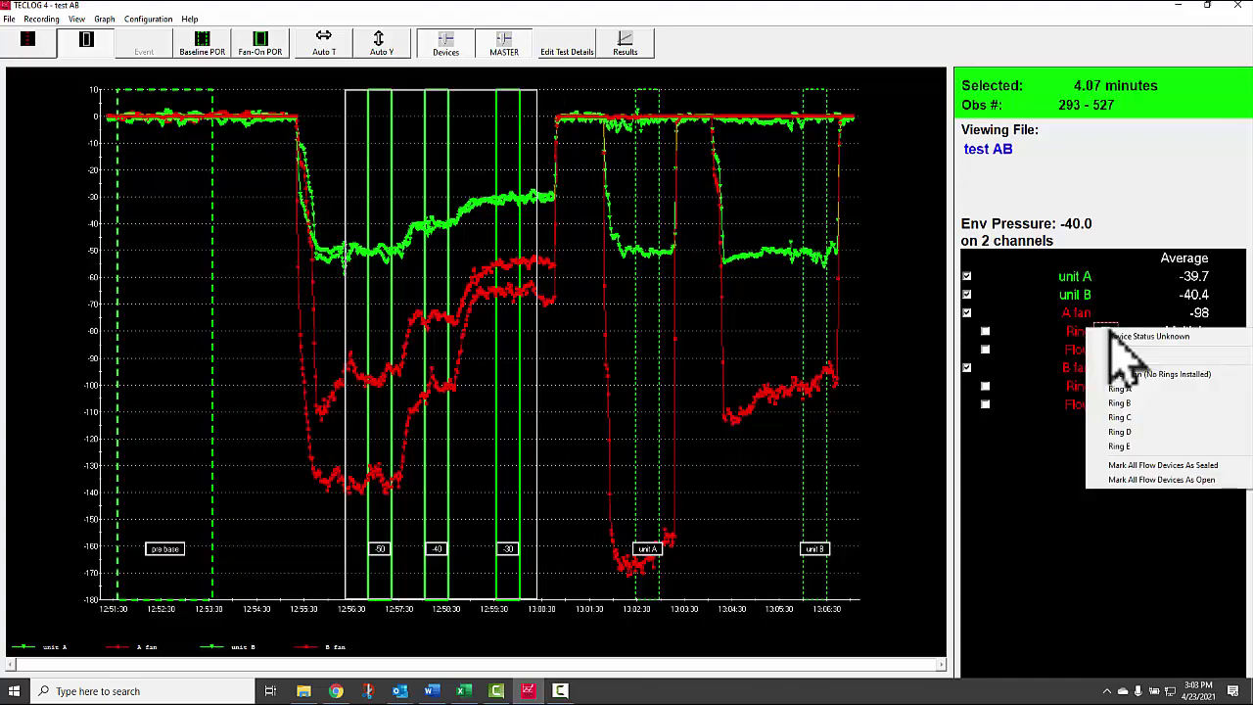
{"action": "left_click", "coordinate": [1119, 388]}
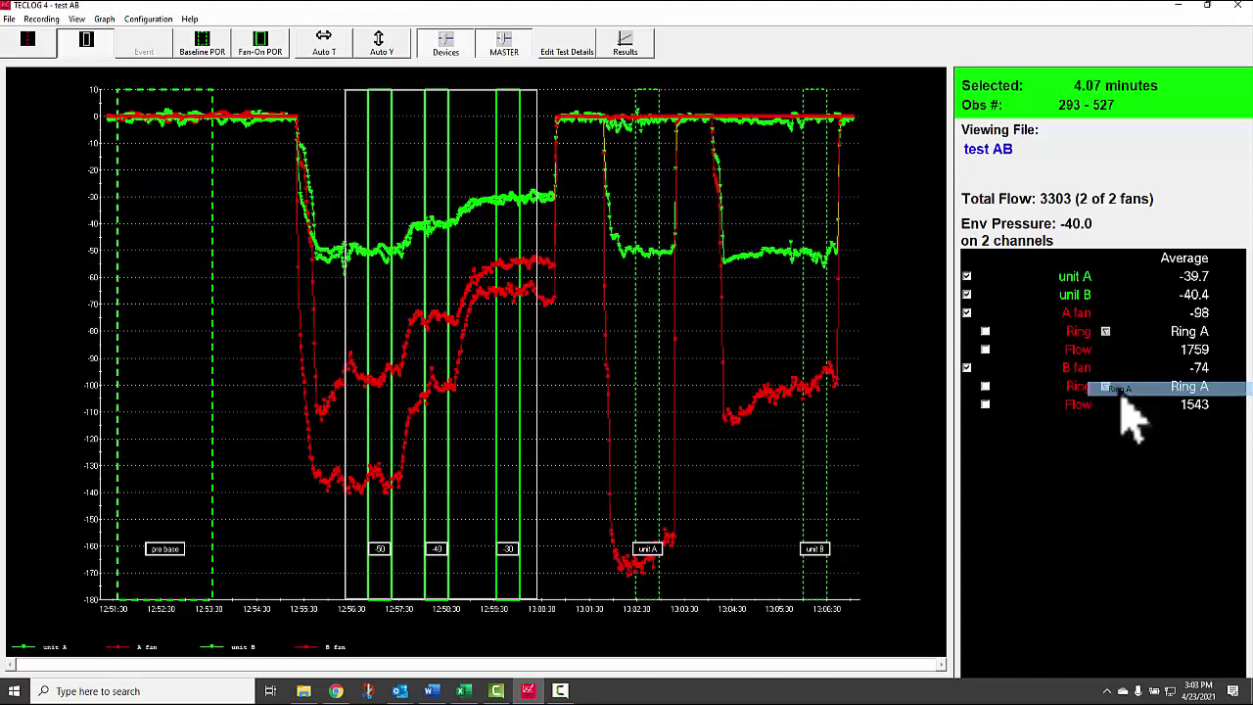
{"action": "left_click", "coordinate": [1106, 386]}
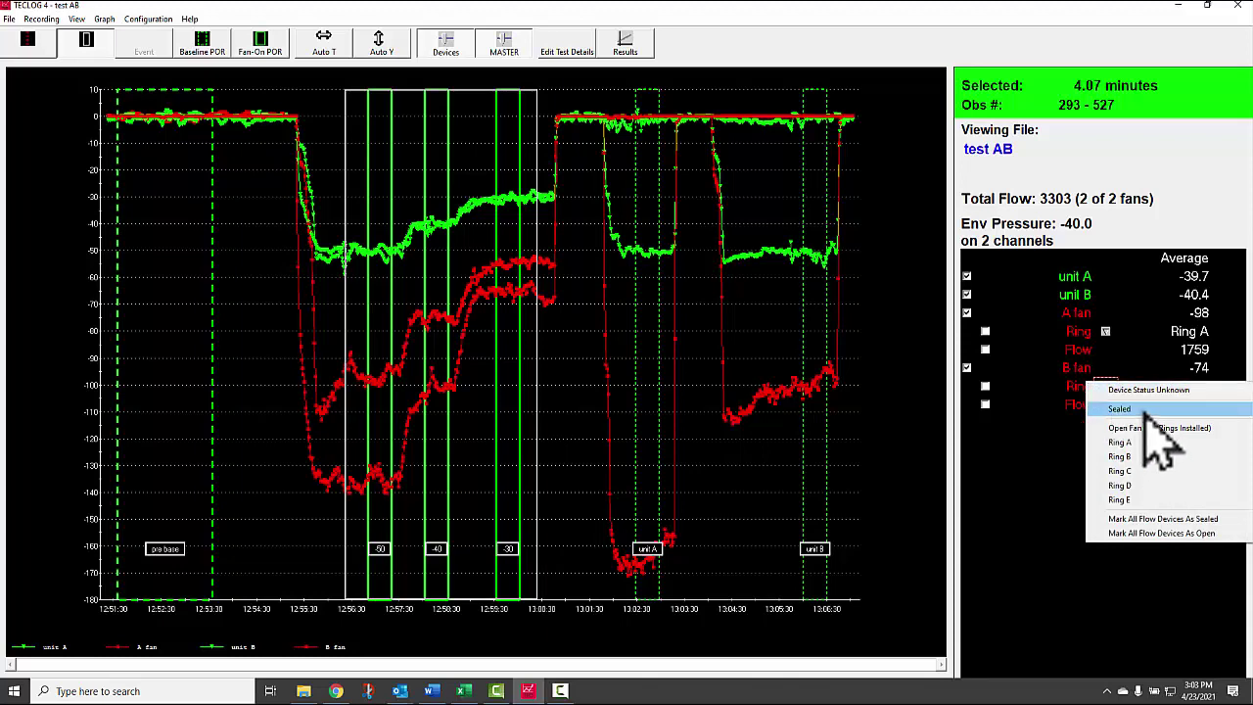
{"action": "left_click", "coordinate": [1150, 409]}
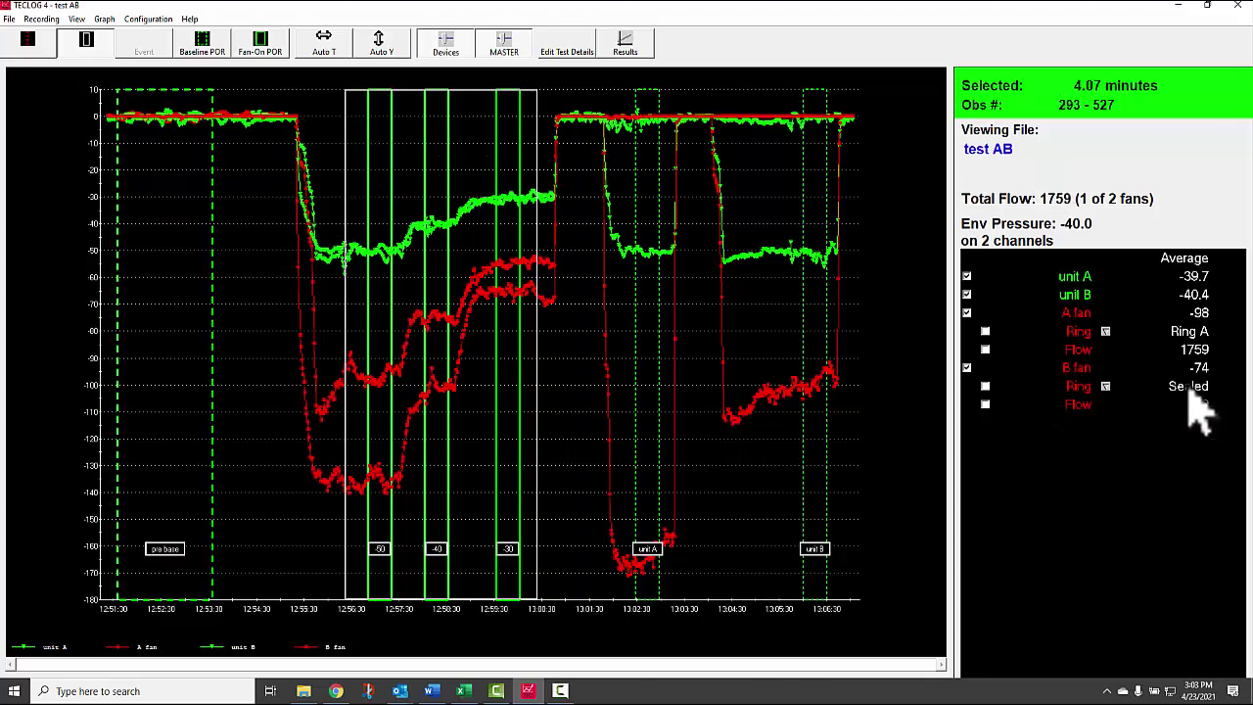
{"action": "left_click", "coordinate": [632, 49]}
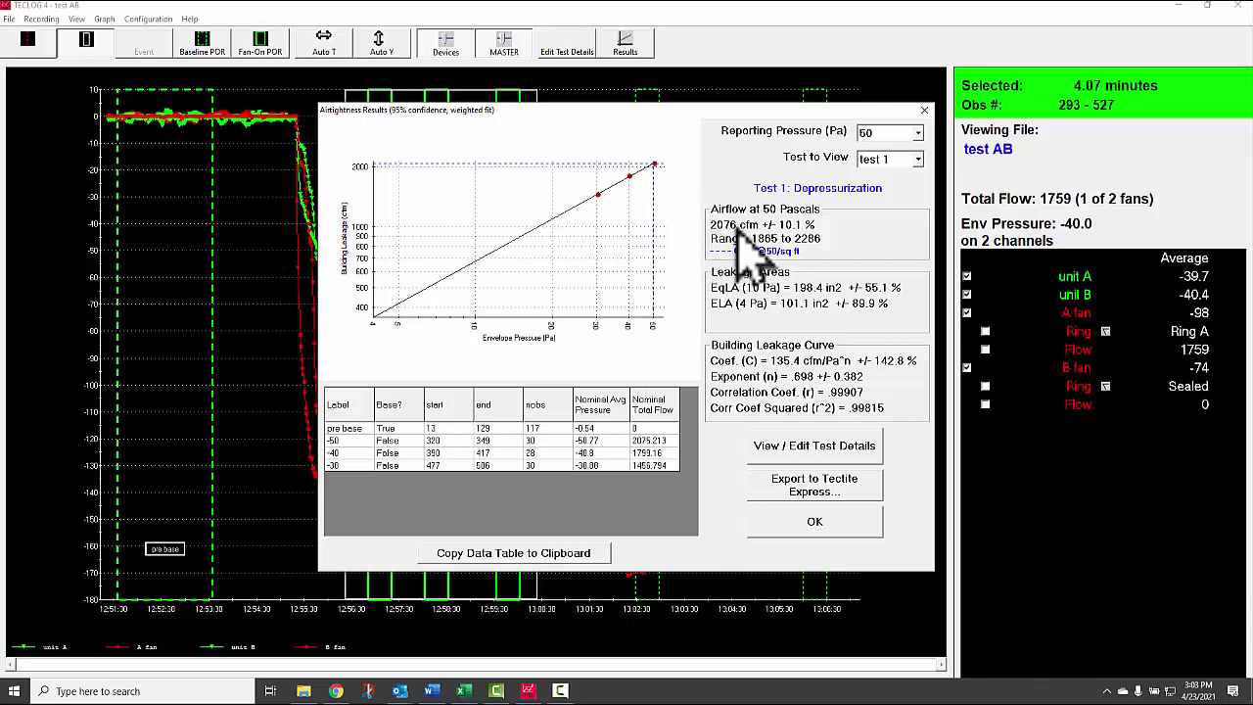
{"action": "left_click", "coordinate": [824, 529]}
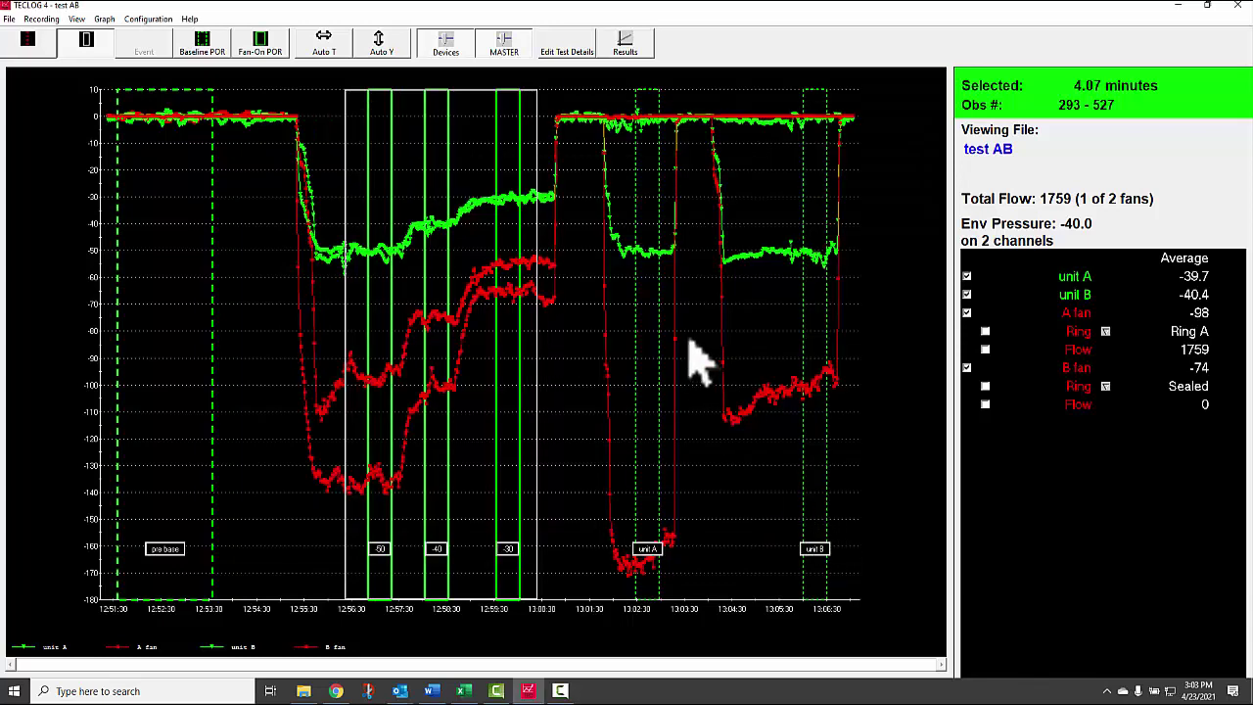
- Set A fan to Sealed and B fan to Ring A for the same stretch, and check the airtightness results
{"action": "left_click", "coordinate": [1105, 332]}
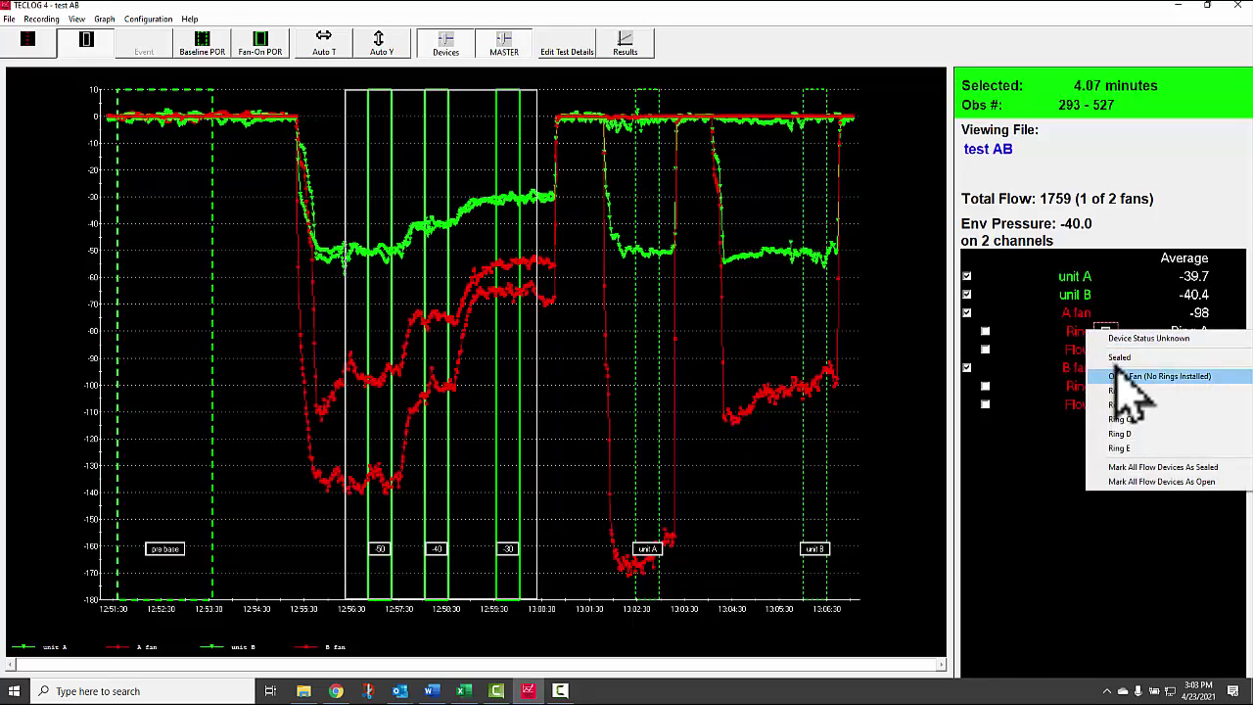
{"action": "left_click", "coordinate": [1120, 357]}
{"action": "left_click", "coordinate": [1105, 386]}
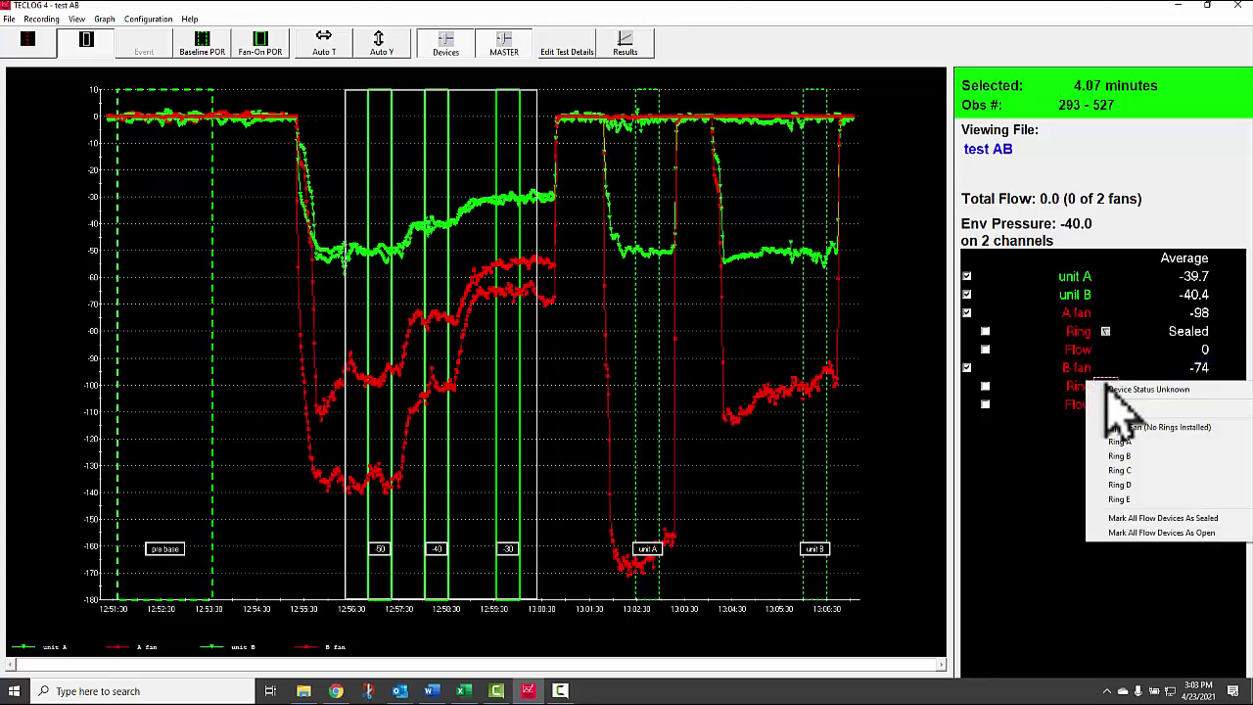
{"action": "left_click", "coordinate": [1120, 443]}
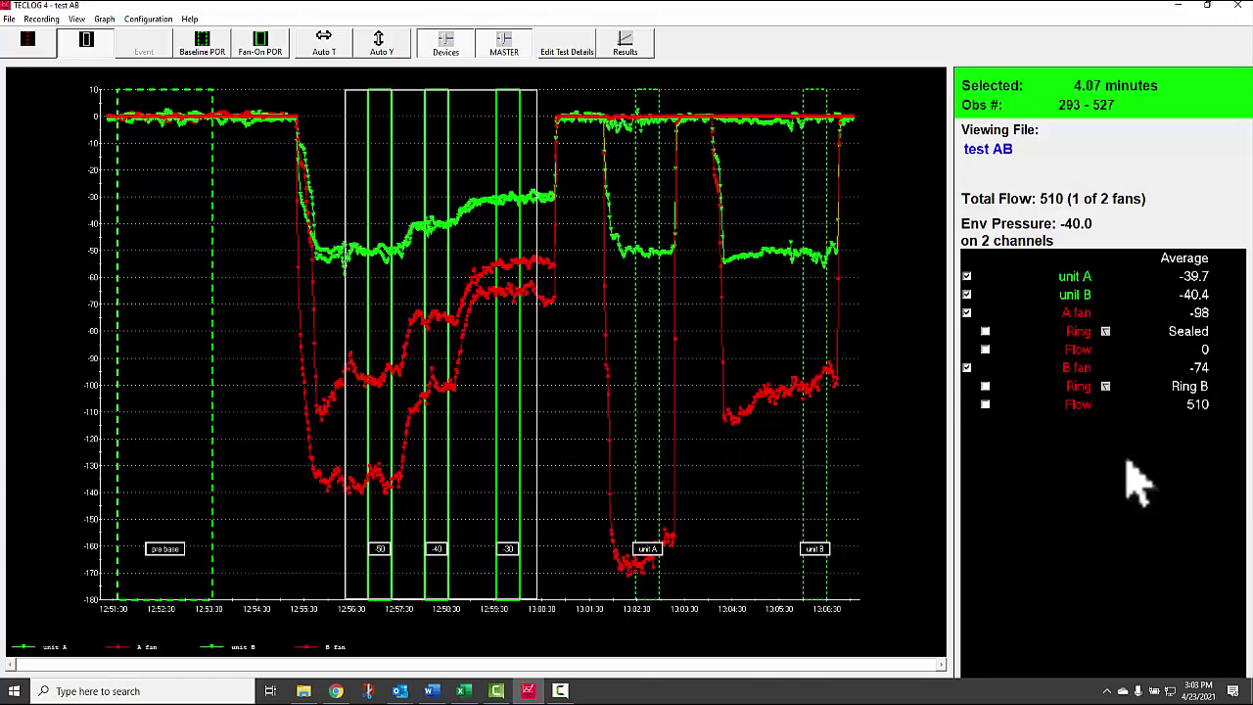
{"action": "left_click", "coordinate": [632, 41]}
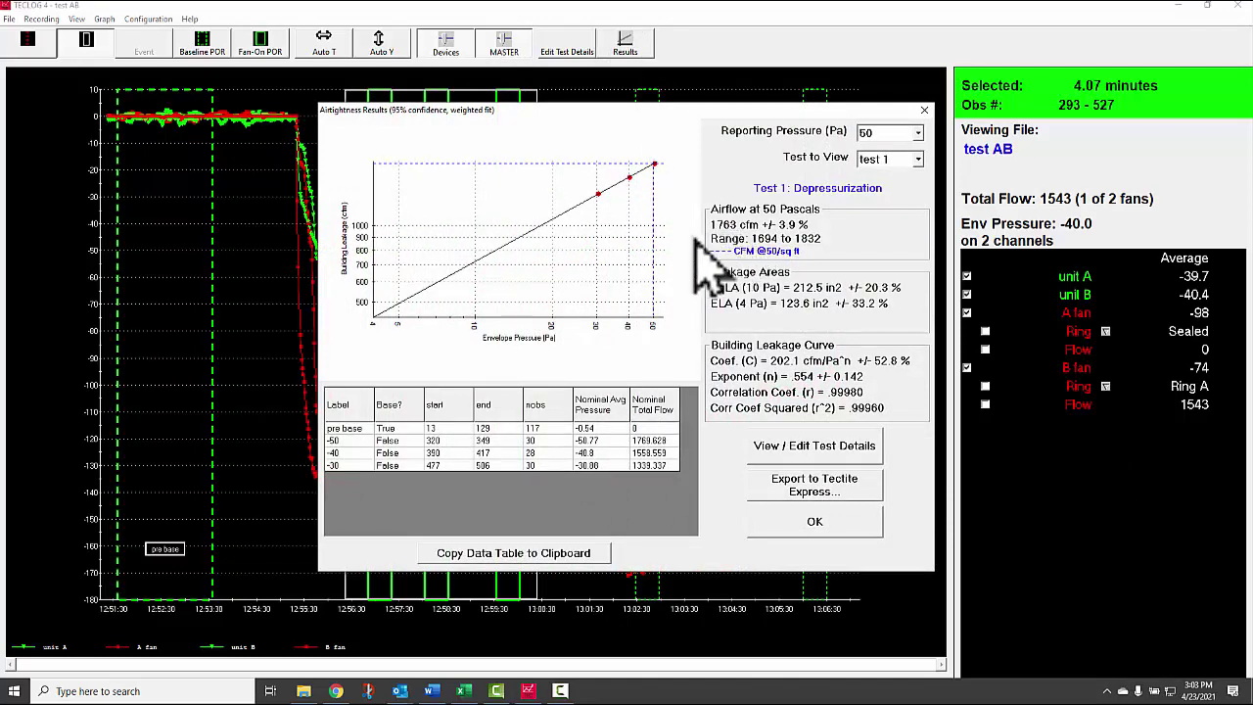
{"action": "left_click", "coordinate": [830, 524]}
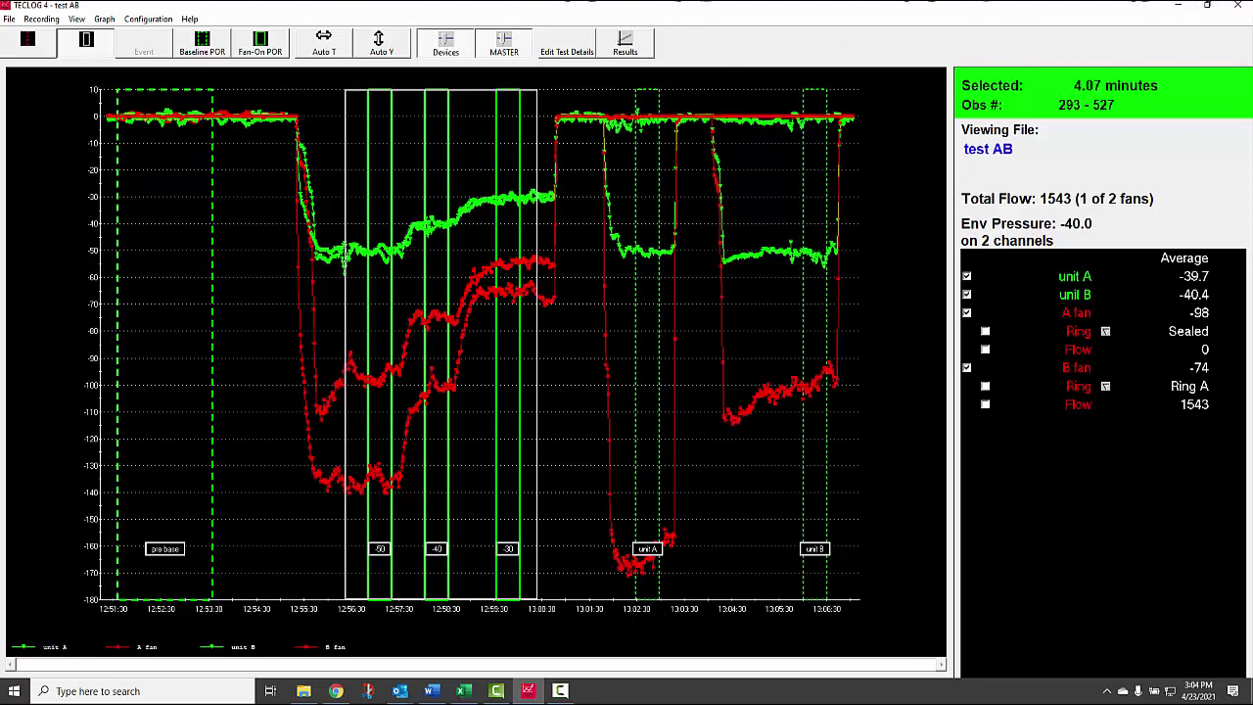
- Switch to TECTITE Express and review the 3 fan test's building information, comments, test settings, graph and results at 75 Pa
{"action": "left_click_drag", "start_coordinate": [1252, 108], "coordinate": [702, 35]}
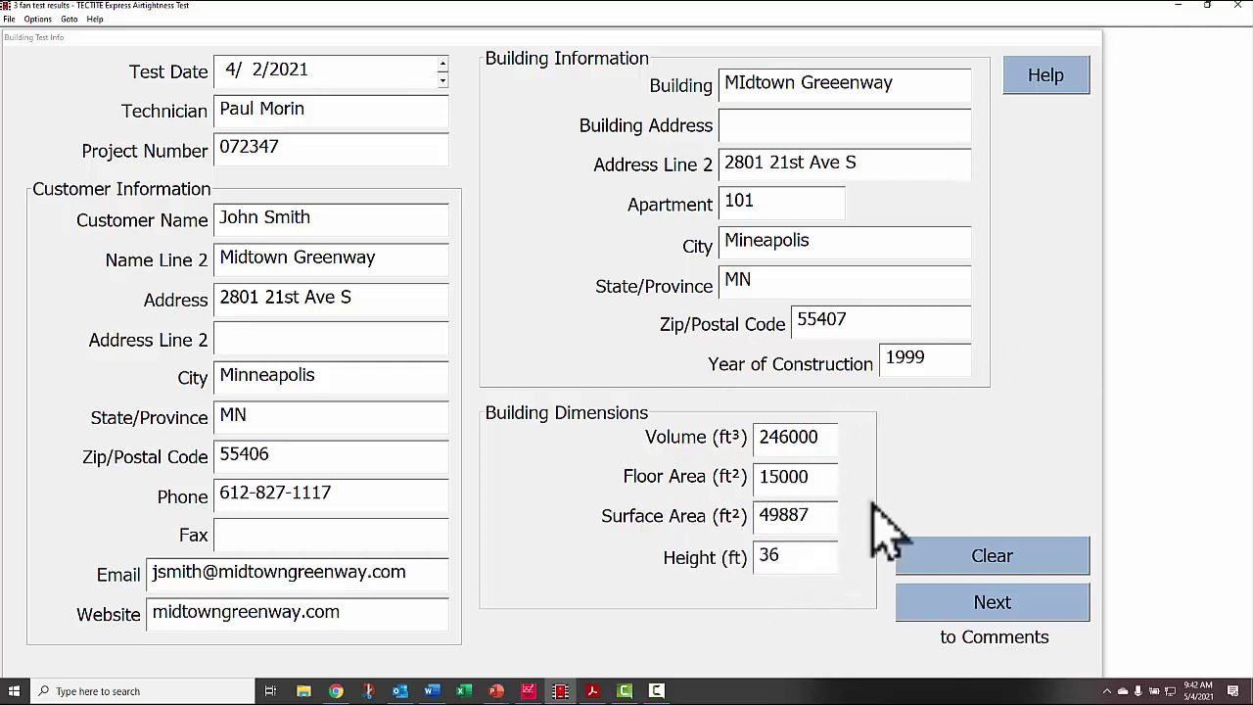
{"action": "left_click", "coordinate": [1000, 609]}
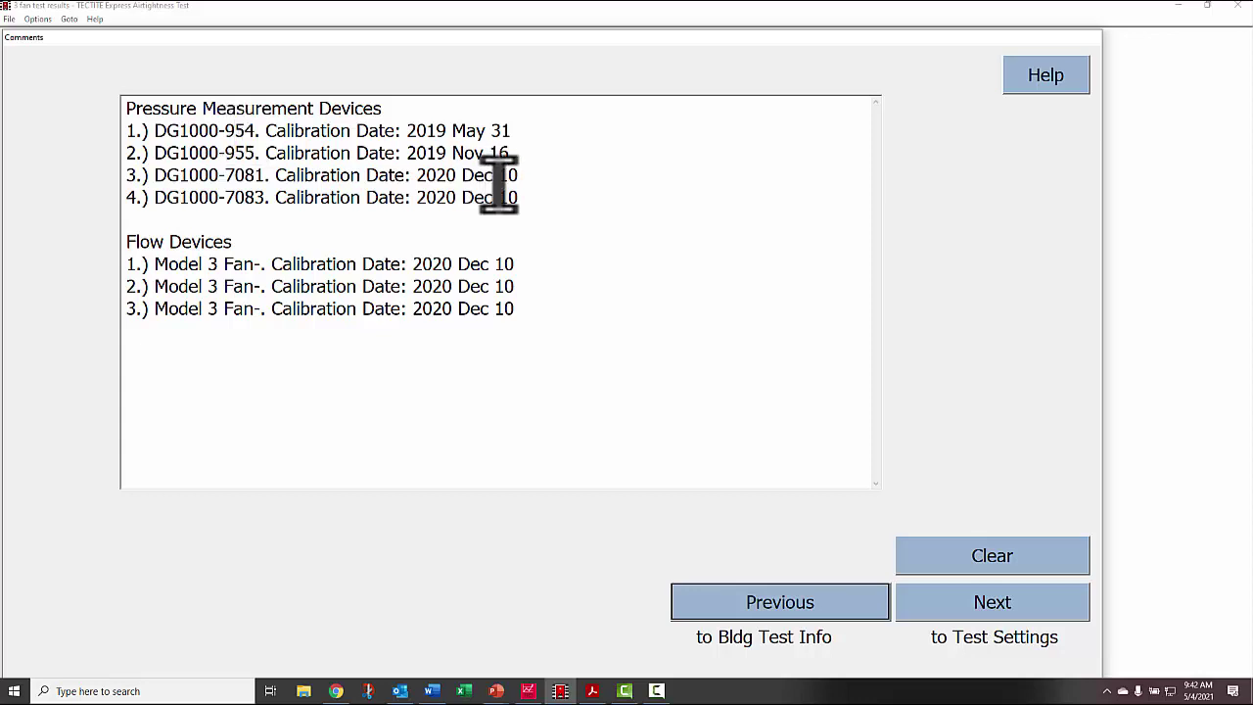
{"action": "left_click", "coordinate": [989, 604]}
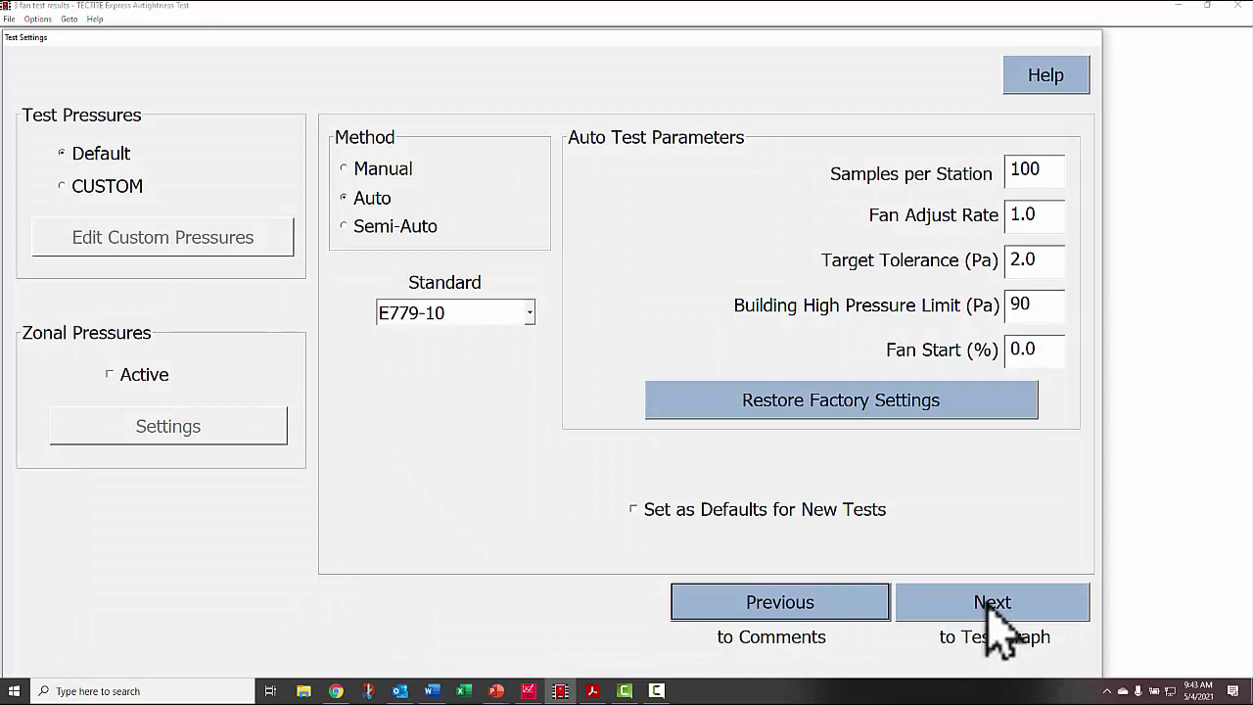
{"action": "left_click", "coordinate": [988, 605]}
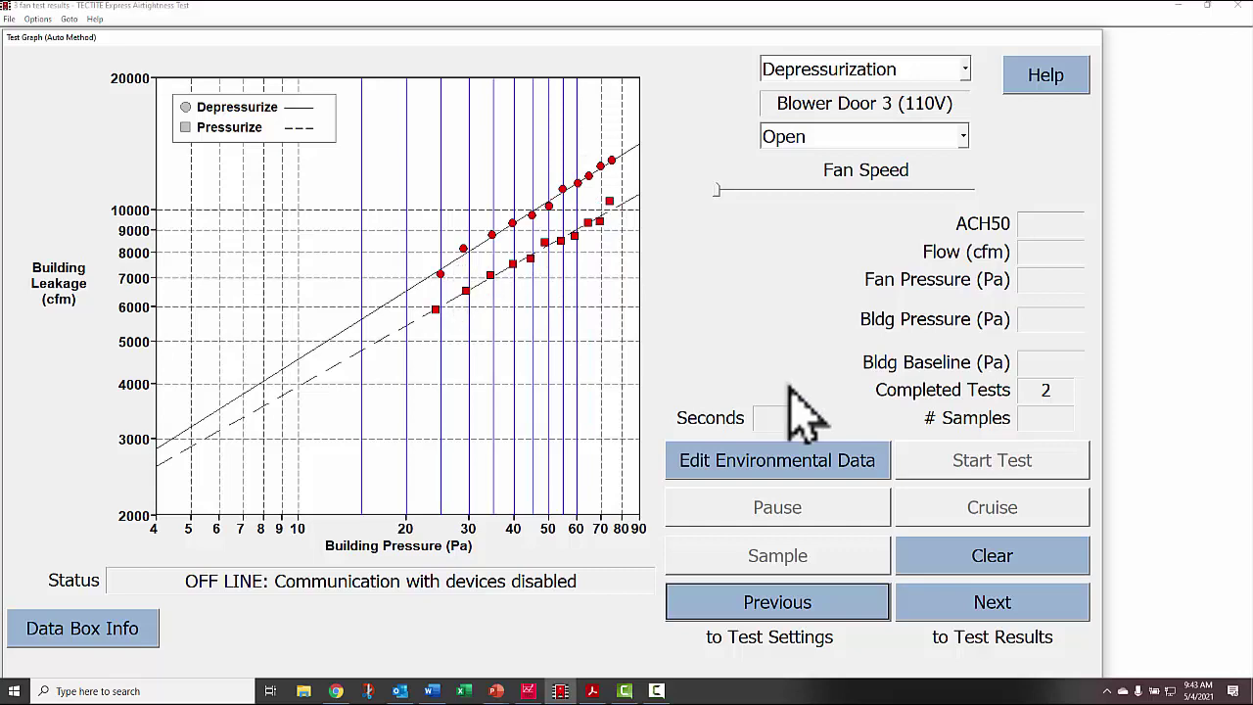
{"action": "left_click", "coordinate": [1000, 601]}
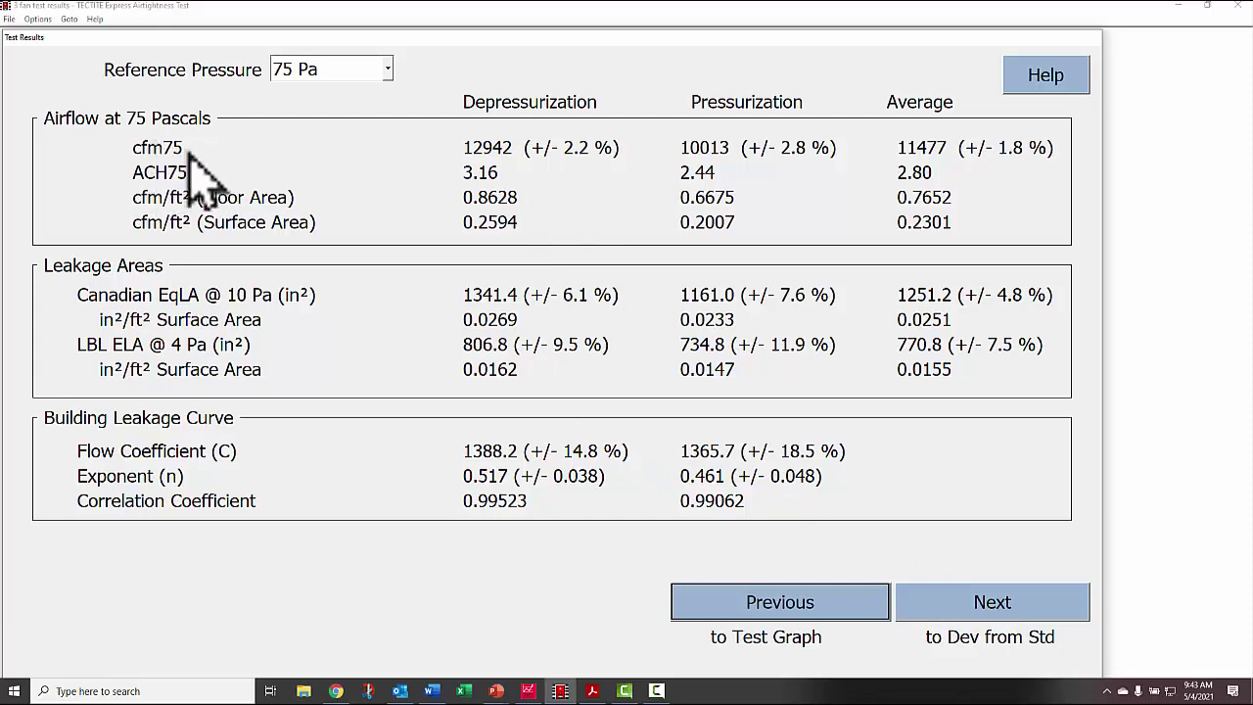
- Check the report output options, switch to Adobe Acrobat Reader, and review the 3 fan test report's results, leakage graph, building information and equipment information
{"action": "left_click", "coordinate": [9, 19]}
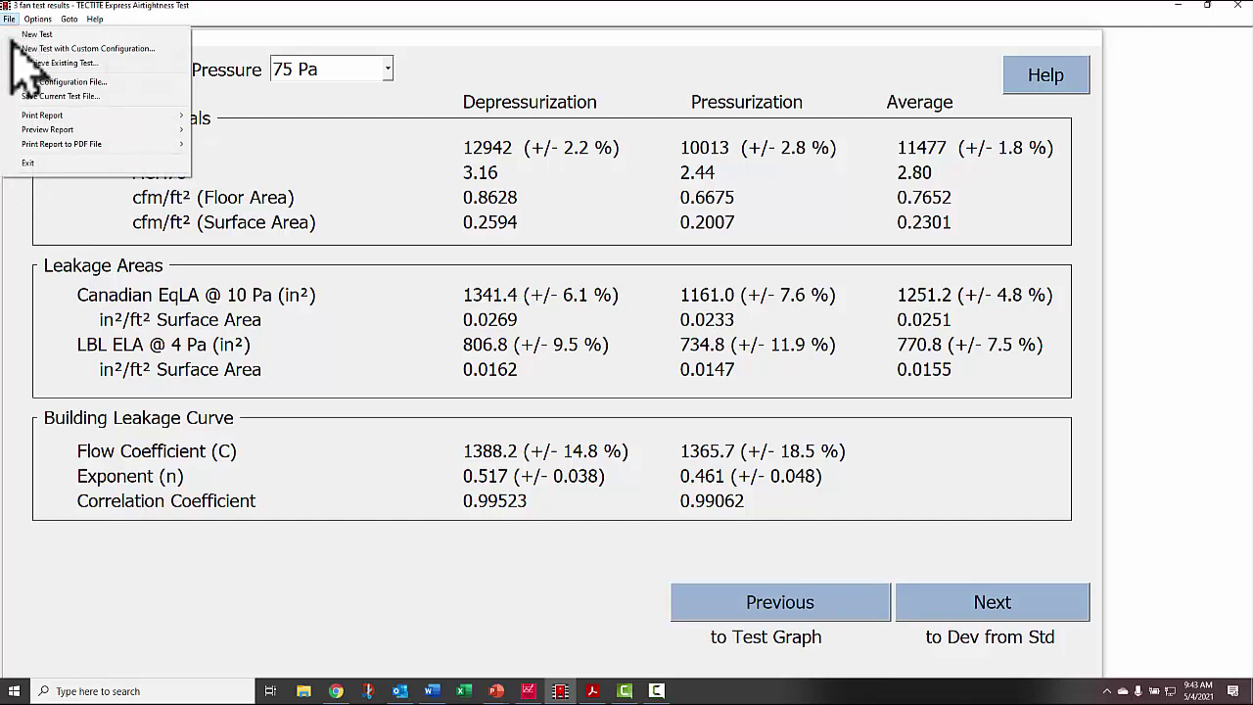
{"action": "mouse_move", "coordinate": [21, 121]}
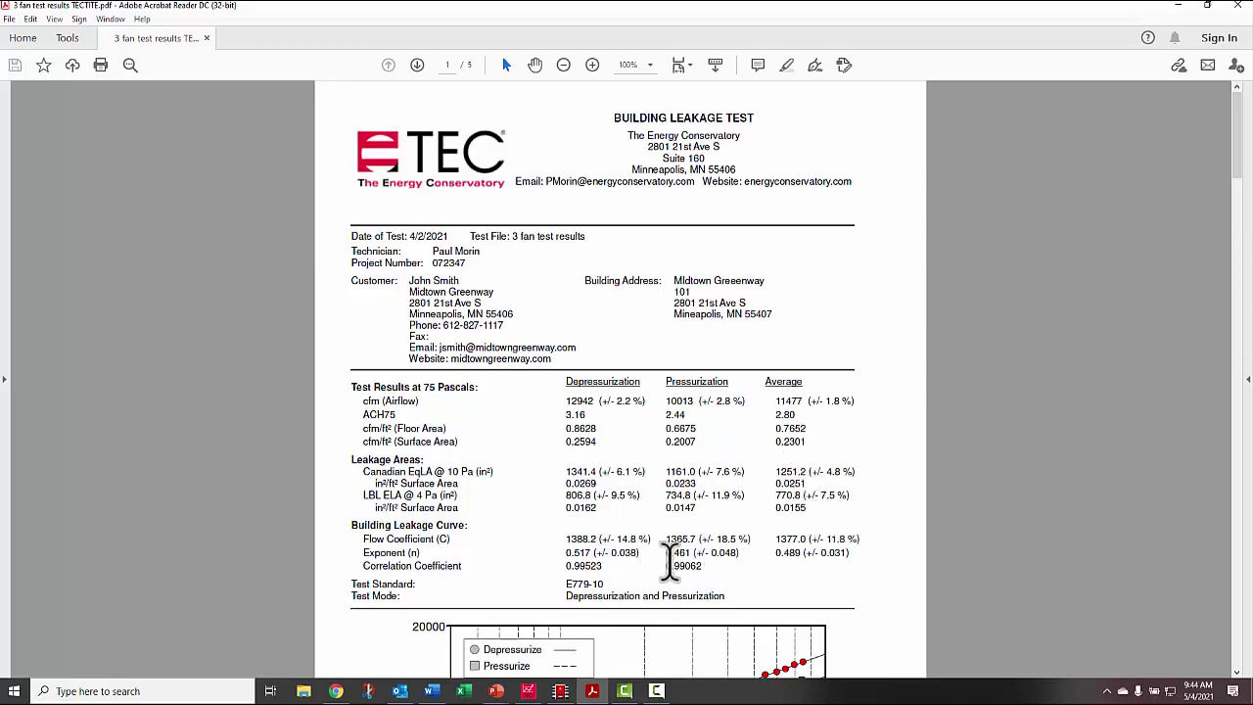
{"action": "left_click", "coordinate": [1238, 674]}
{"action": "left_click", "coordinate": [1238, 674]}
{"action": "scroll", "coordinate": [1238, 674], "scroll_direction": "down", "scroll_amount": 5}
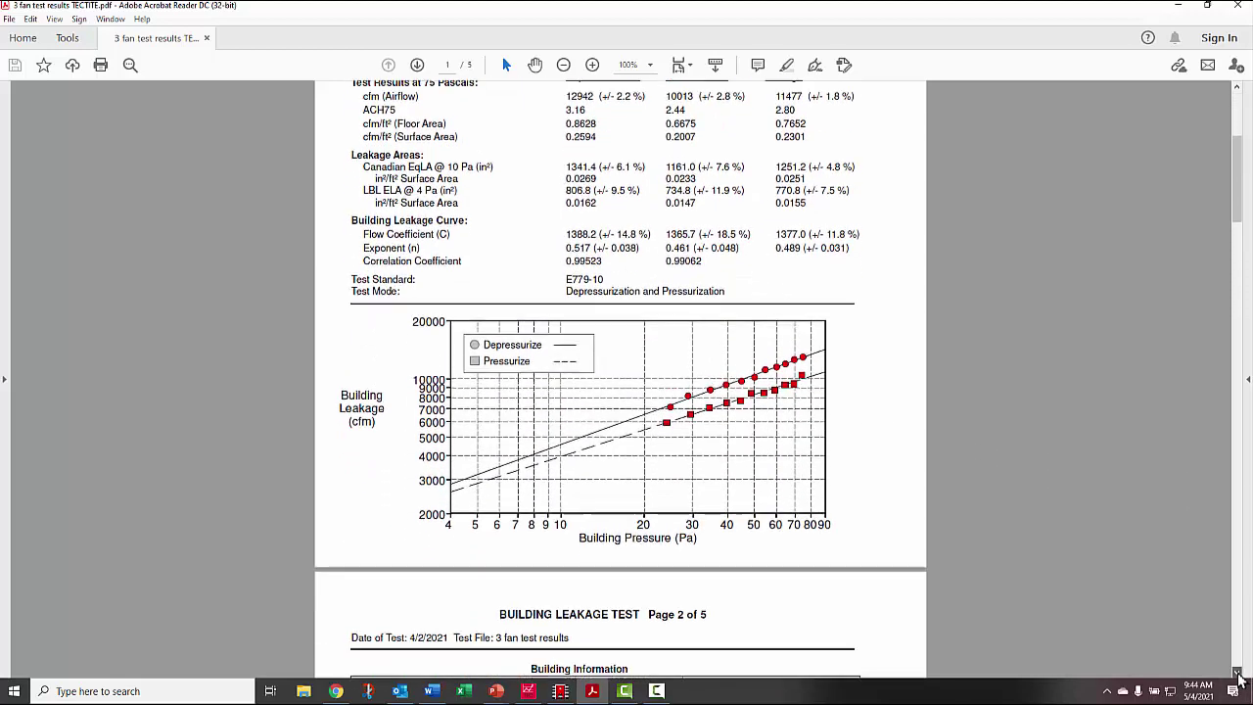
{"action": "scroll", "coordinate": [1239, 676], "scroll_direction": "down", "scroll_amount": 6}
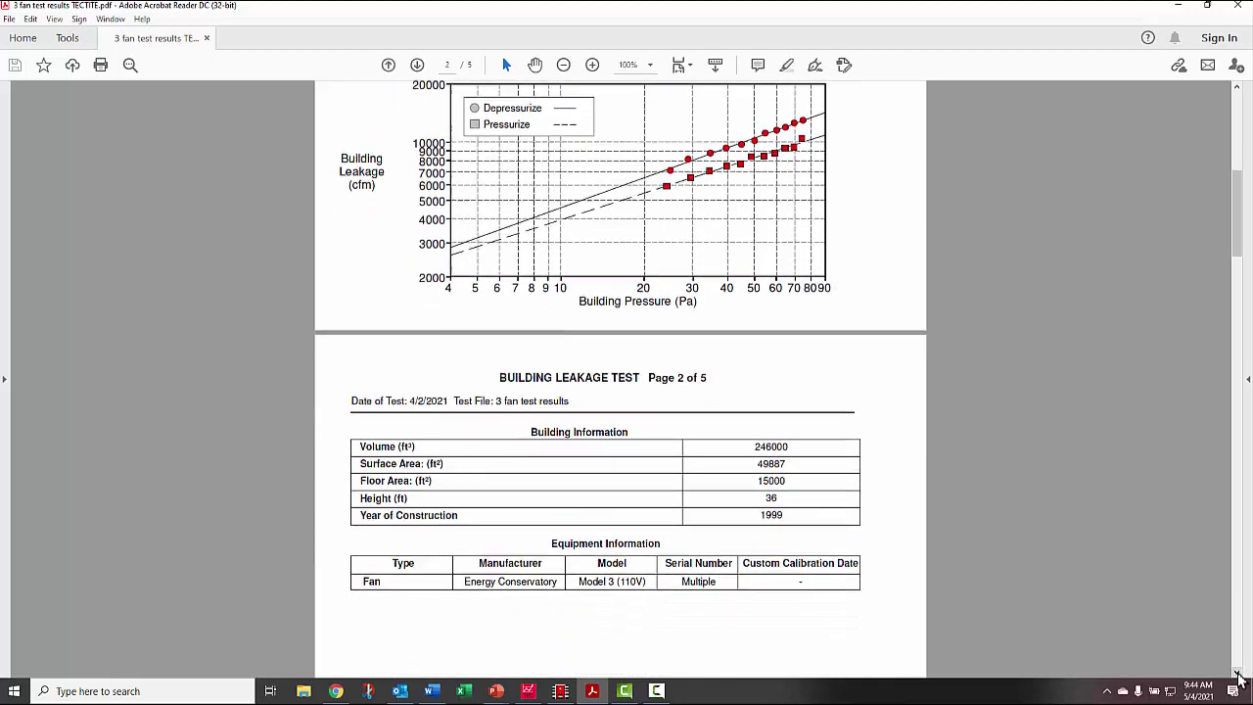
{"action": "scroll", "coordinate": [1239, 676], "scroll_direction": "down", "scroll_amount": 2}
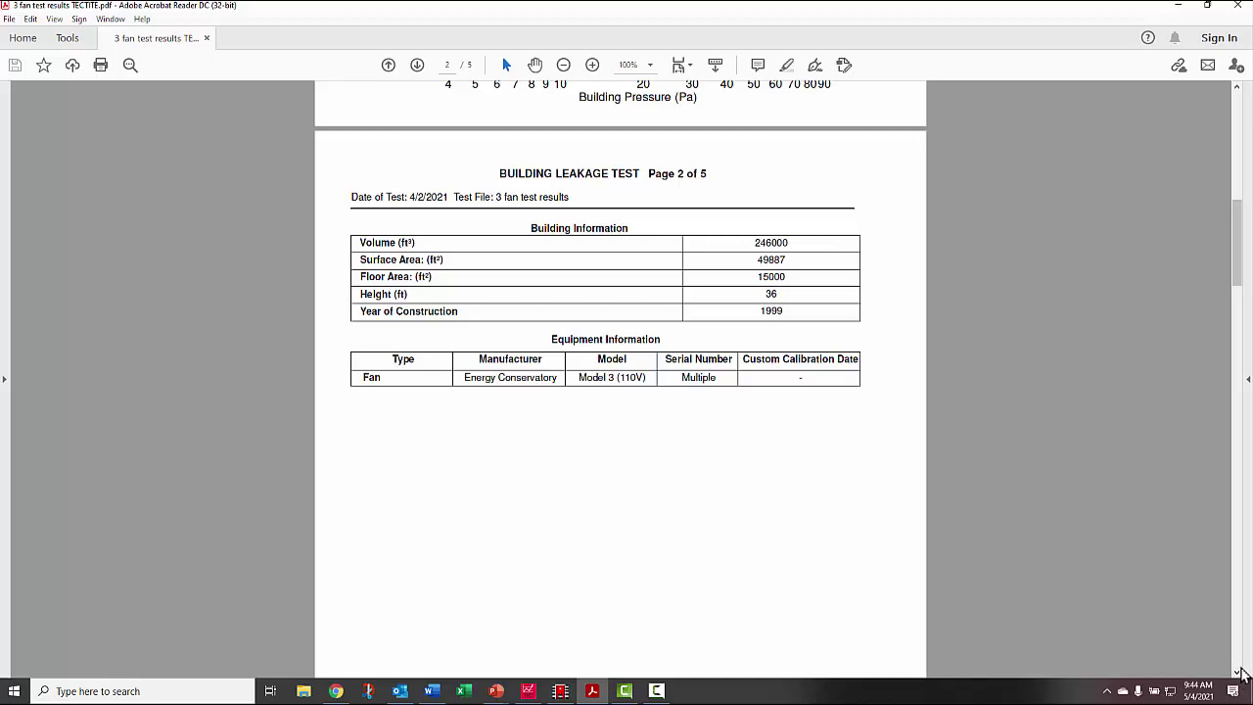
- Review the report's depressurization and pressurization data points, deviations from ASTM E779-10, and the device comments on page 5
{"action": "scroll", "coordinate": [1241, 673], "scroll_direction": "down", "scroll_amount": 10}
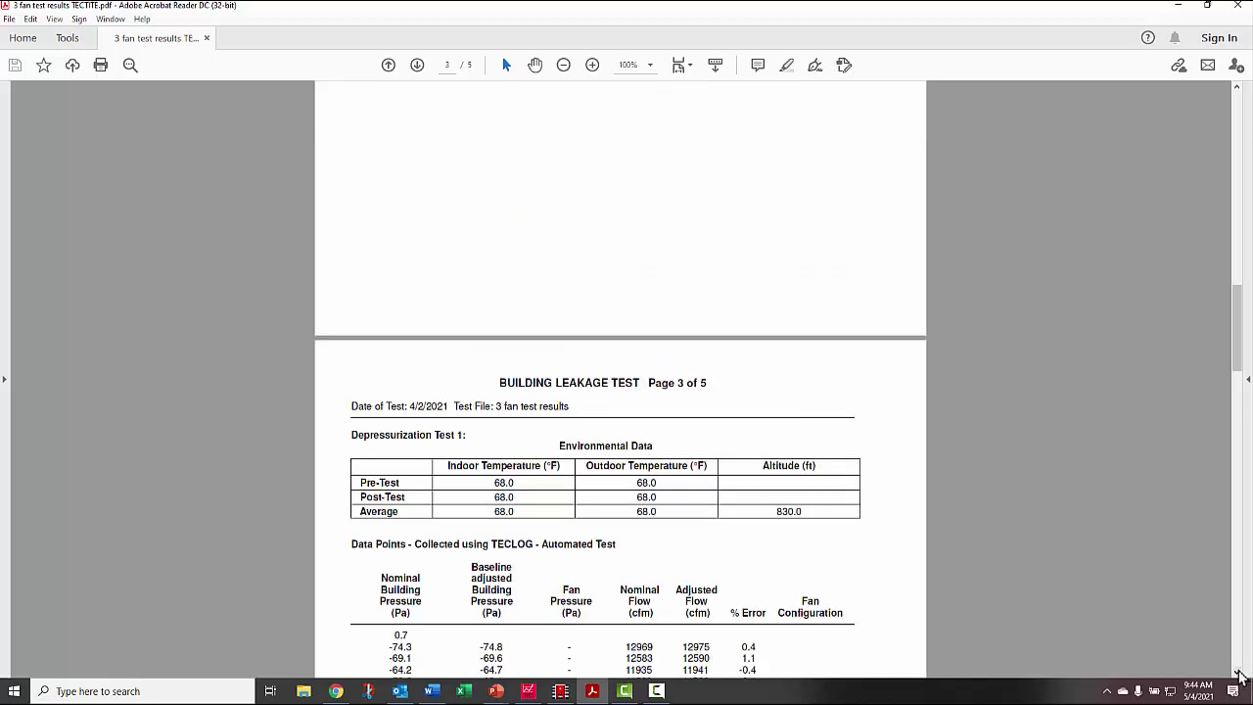
{"action": "scroll", "coordinate": [1239, 675], "scroll_direction": "down", "scroll_amount": 6}
{"action": "left_click", "coordinate": [1239, 675]}
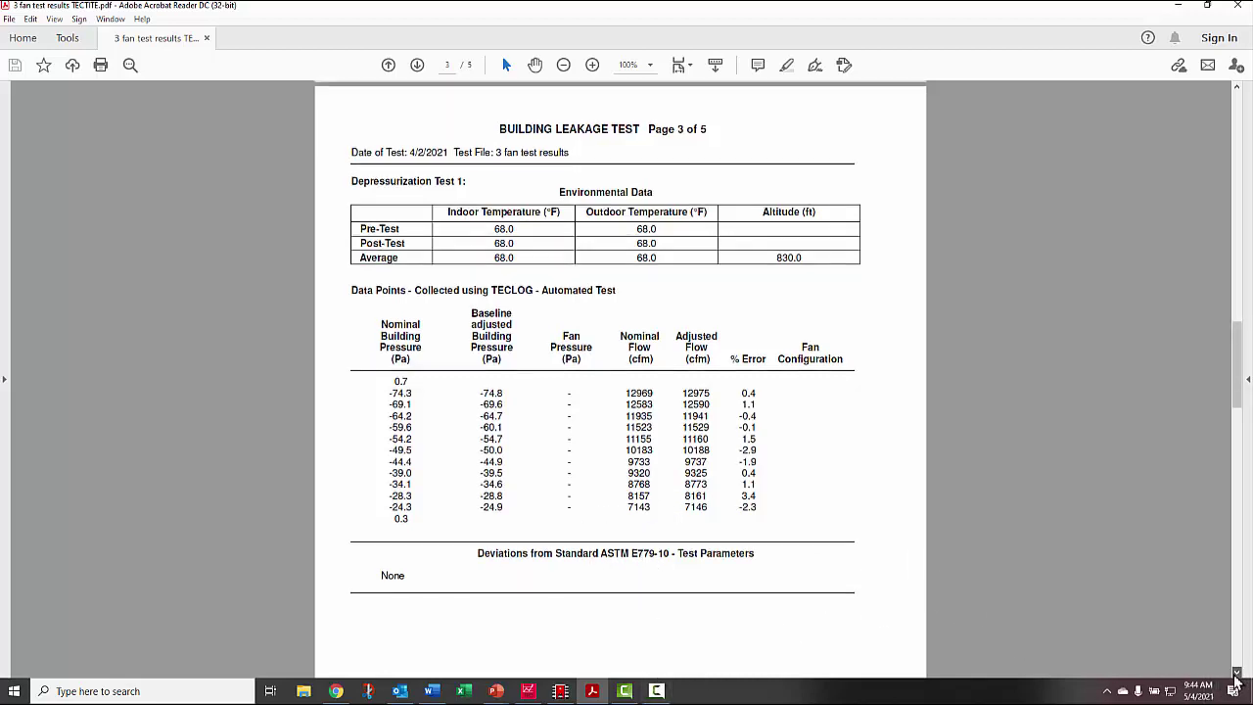
{"action": "scroll", "coordinate": [1236, 678], "scroll_direction": "down", "scroll_amount": 10}
{"action": "scroll", "coordinate": [1236, 678], "scroll_direction": "down", "scroll_amount": 4}
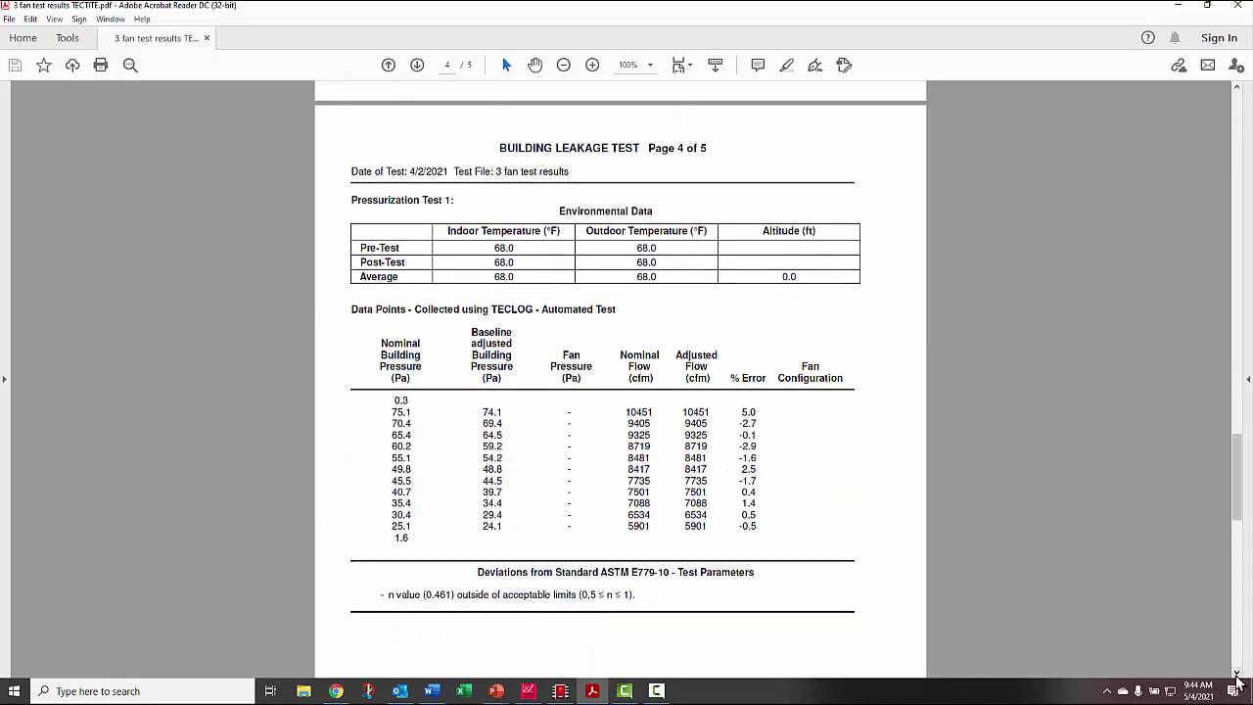
{"action": "left_click", "coordinate": [1236, 675]}
{"action": "scroll", "coordinate": [1237, 679], "scroll_direction": "down", "scroll_amount": 10}
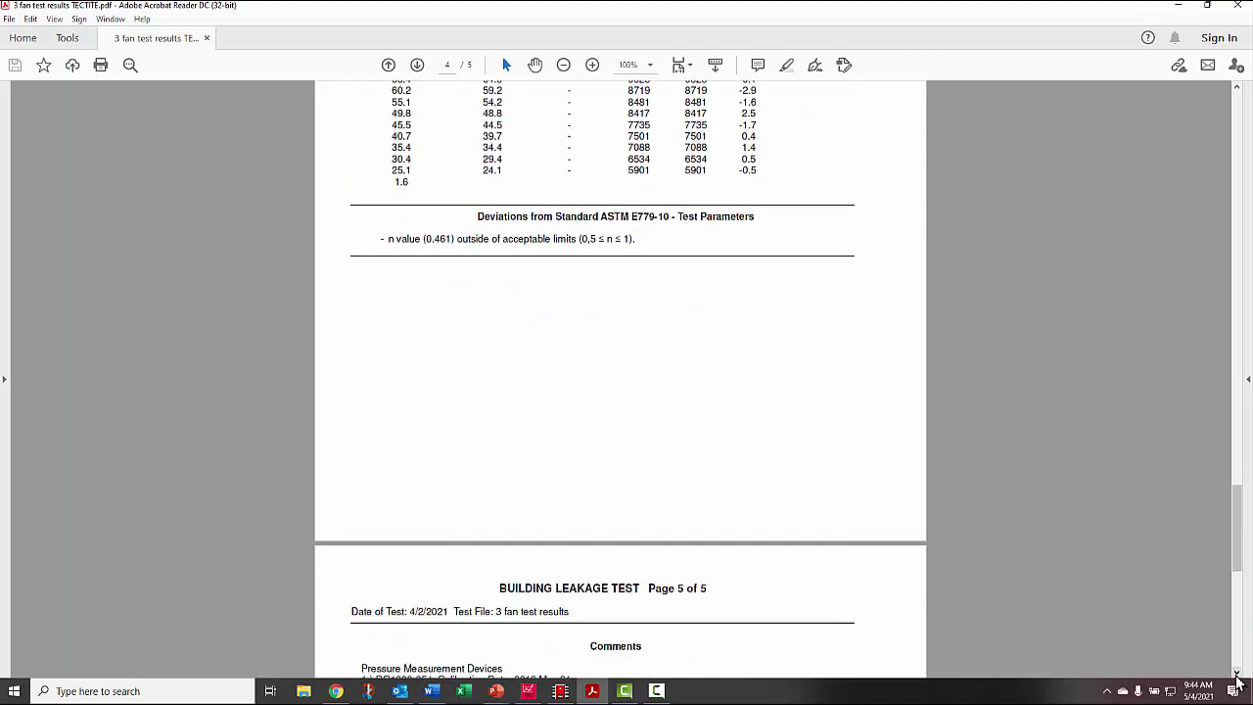
{"action": "scroll", "coordinate": [1236, 678], "scroll_direction": "down", "scroll_amount": 6}
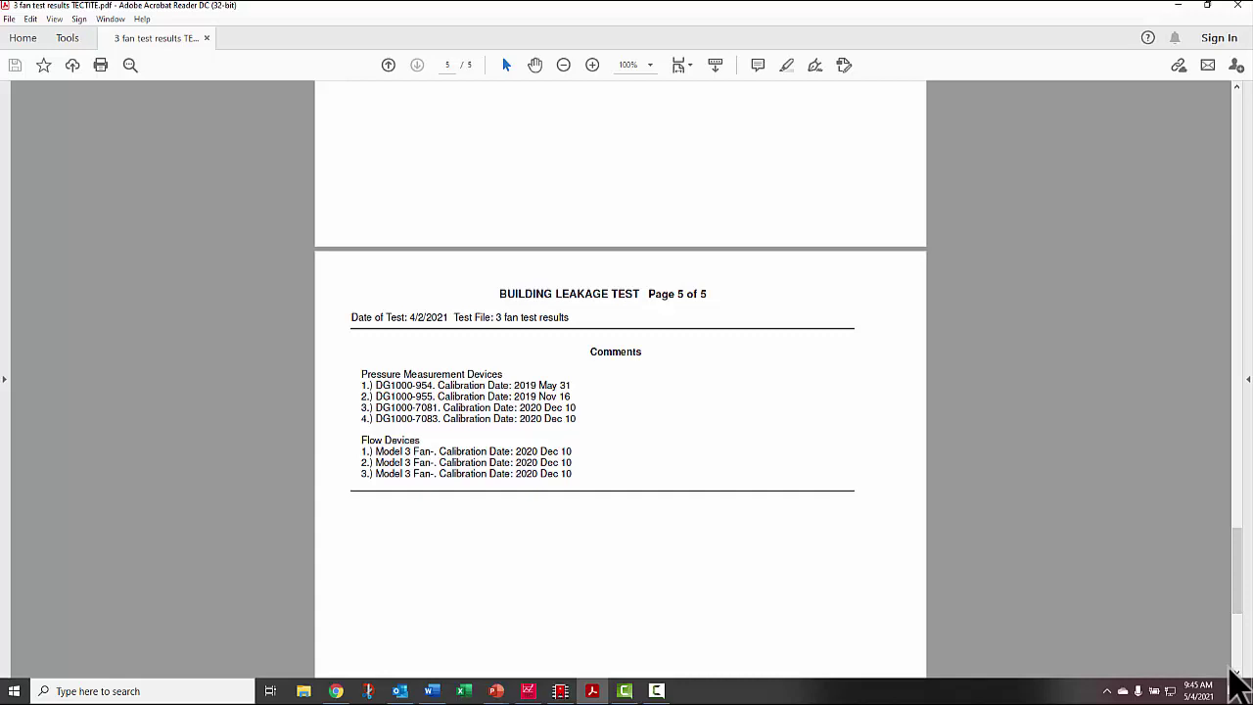
- Switch to TECLOG 4, open the USACE report for the garage test, and review its test, building, testing agency and on-site personnel details
{"action": "left_click", "coordinate": [560, 693]}
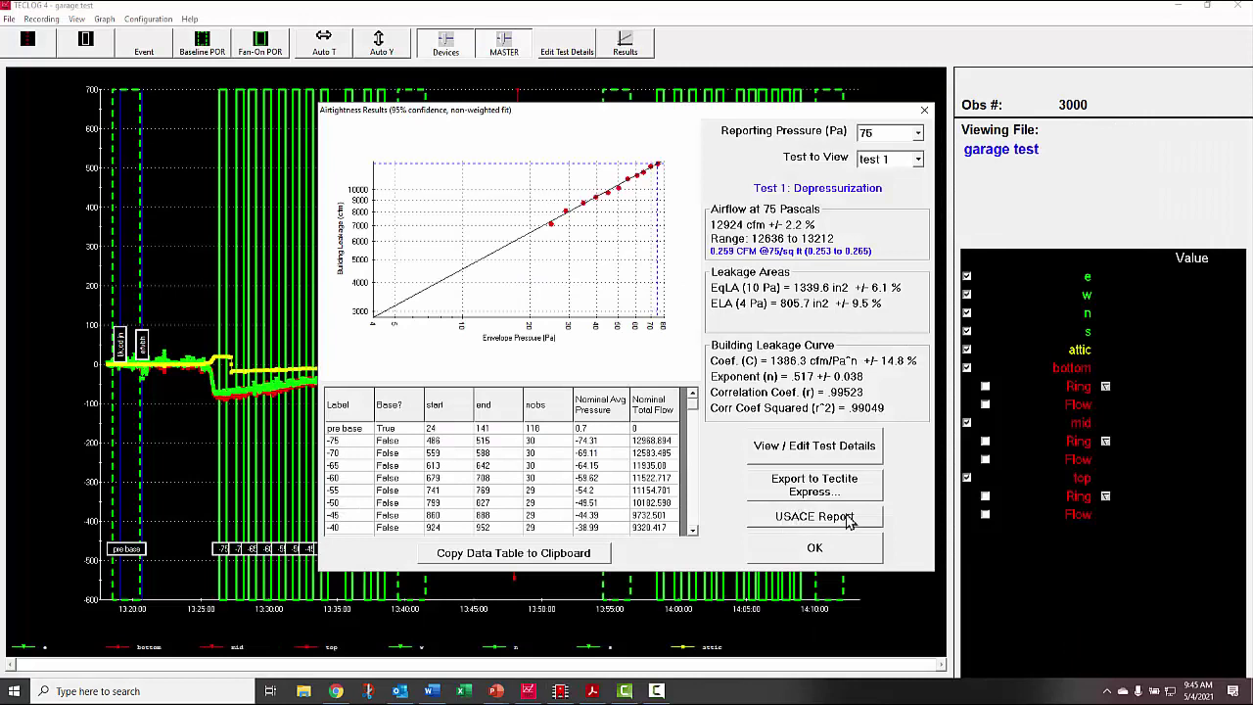
{"action": "left_click", "coordinate": [820, 522]}
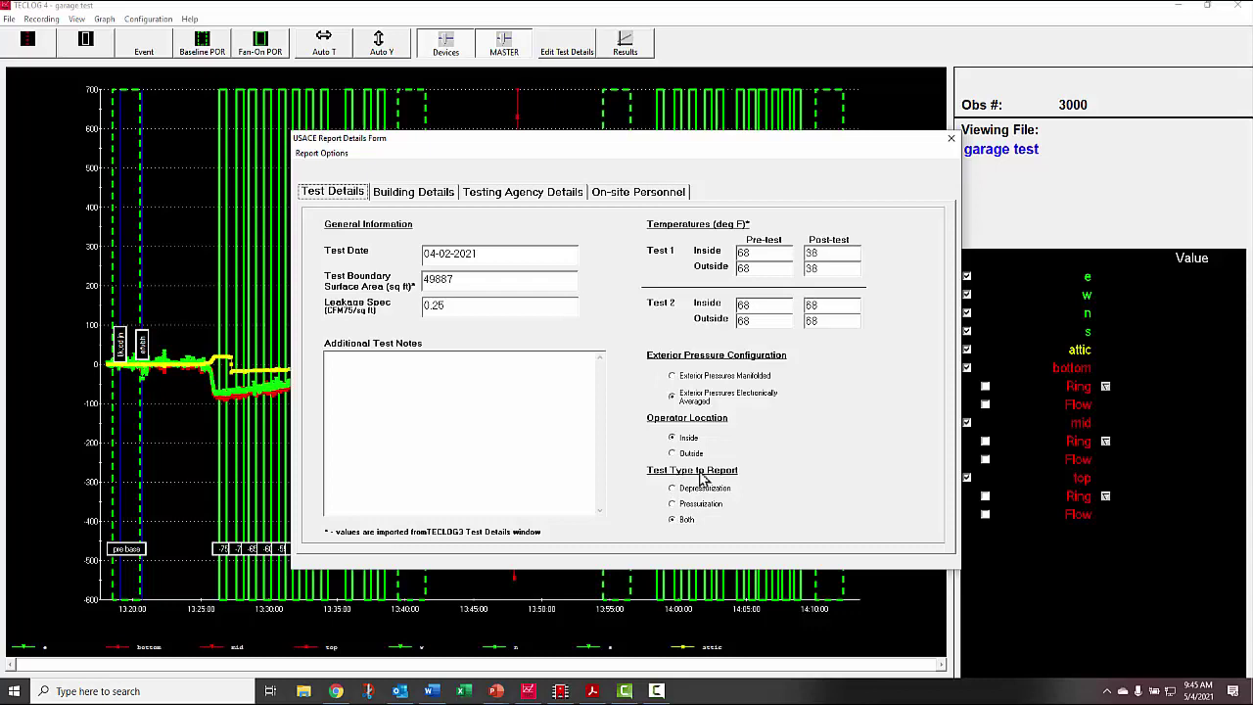
{"action": "left_click", "coordinate": [408, 192]}
{"action": "left_click", "coordinate": [520, 194]}
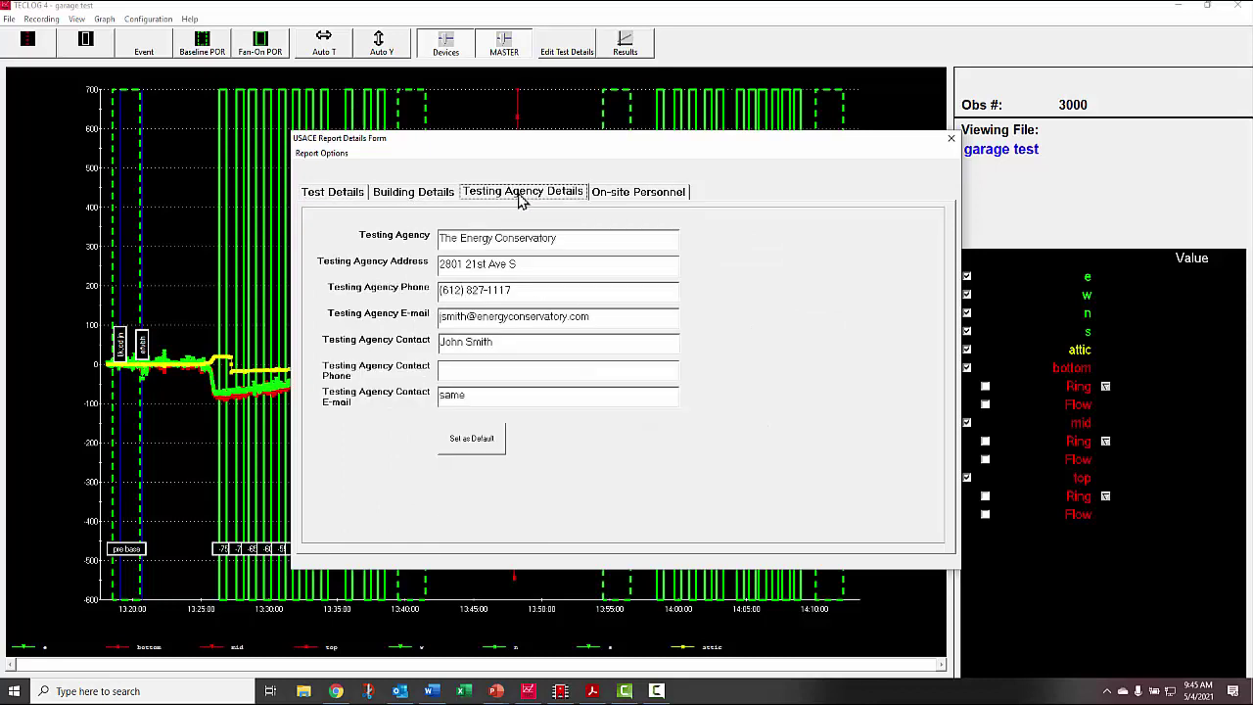
{"action": "left_click", "coordinate": [637, 194]}
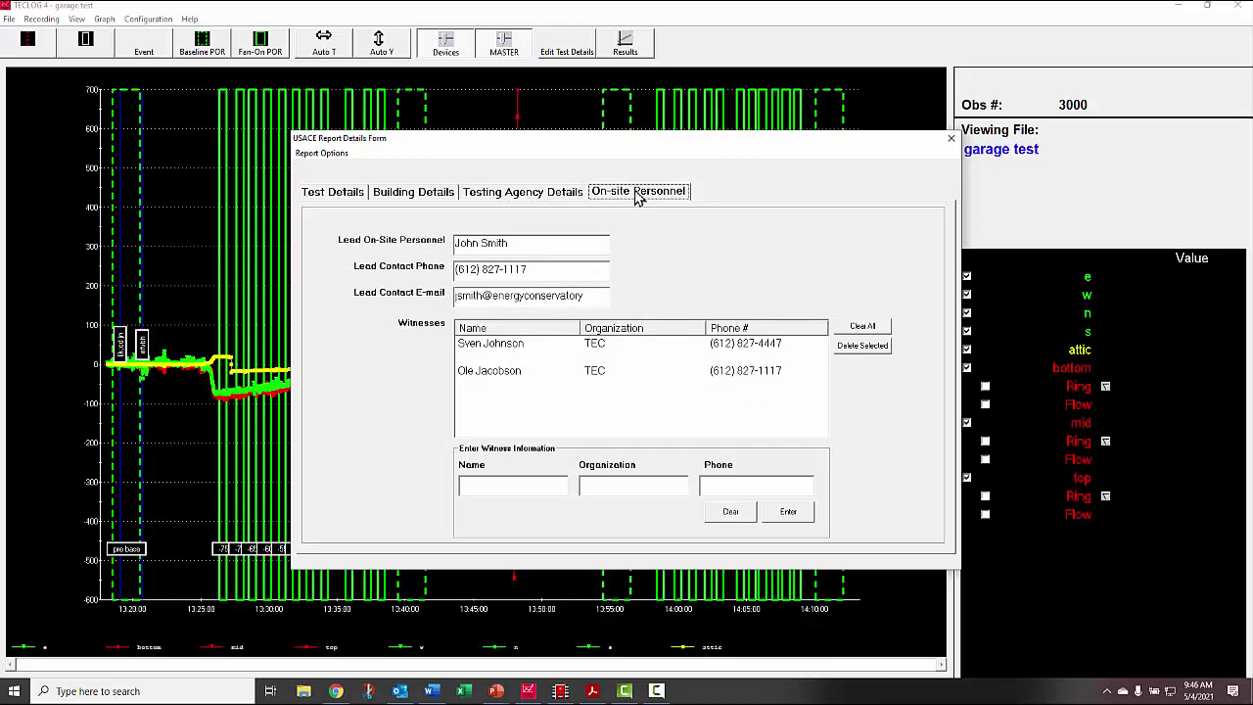
- Check the USACE report's export options and, in Word, review the exported report's results, instrumentation details, test conditions and equipment configuration
{"action": "left_click", "coordinate": [324, 155]}
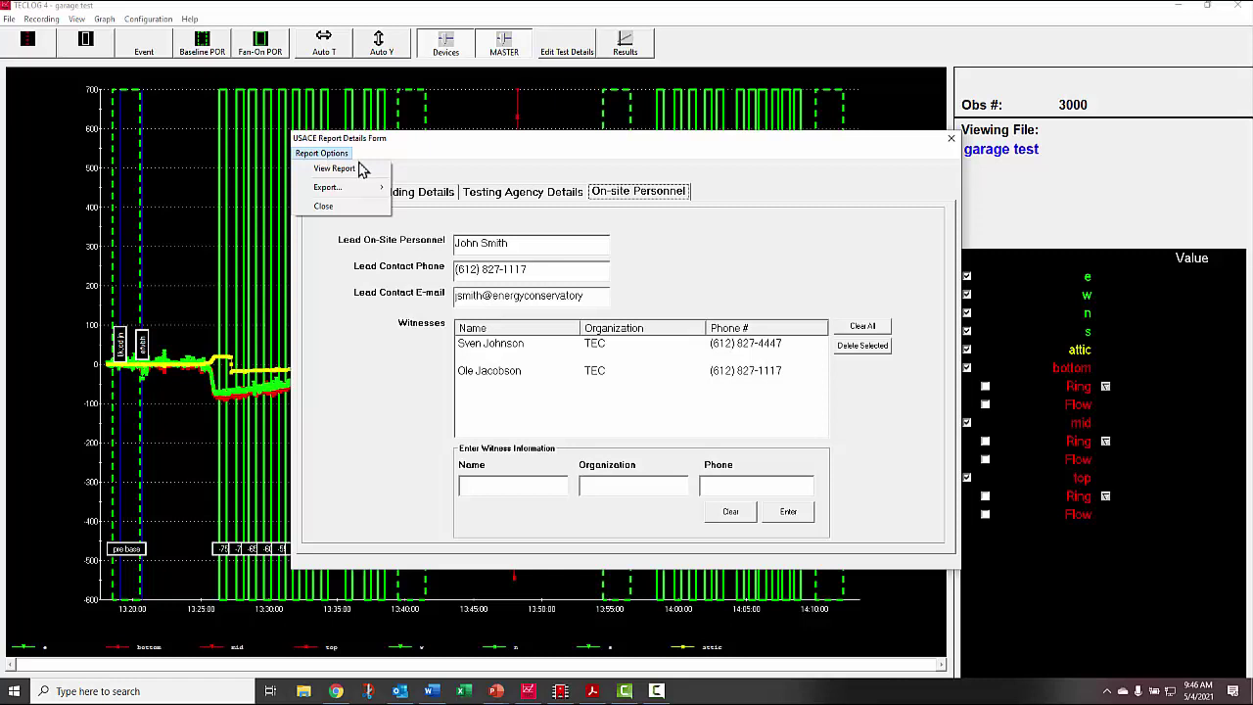
{"action": "mouse_move", "coordinate": [351, 196]}
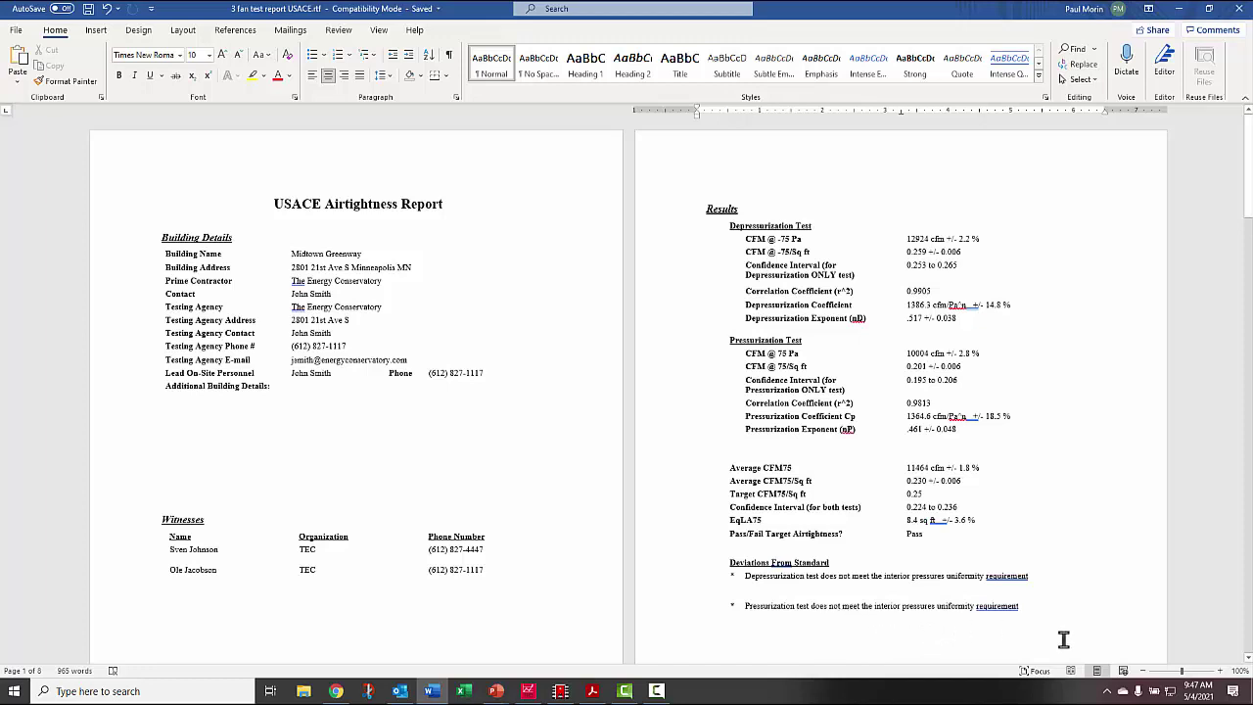
{"action": "left_click", "coordinate": [1247, 659]}
{"action": "left_click", "coordinate": [1248, 659]}
{"action": "left_click", "coordinate": [1248, 659]}
{"action": "left_click_drag", "start_coordinate": [1248, 659], "coordinate": [1247, 662]}
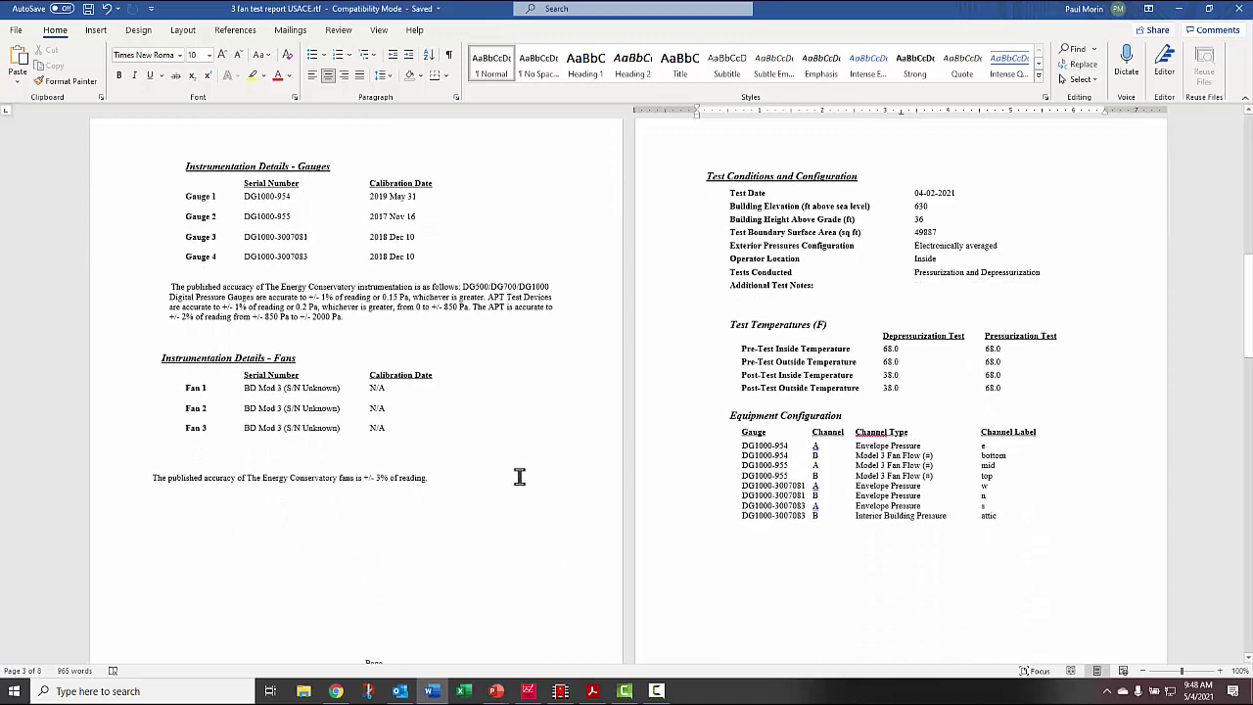